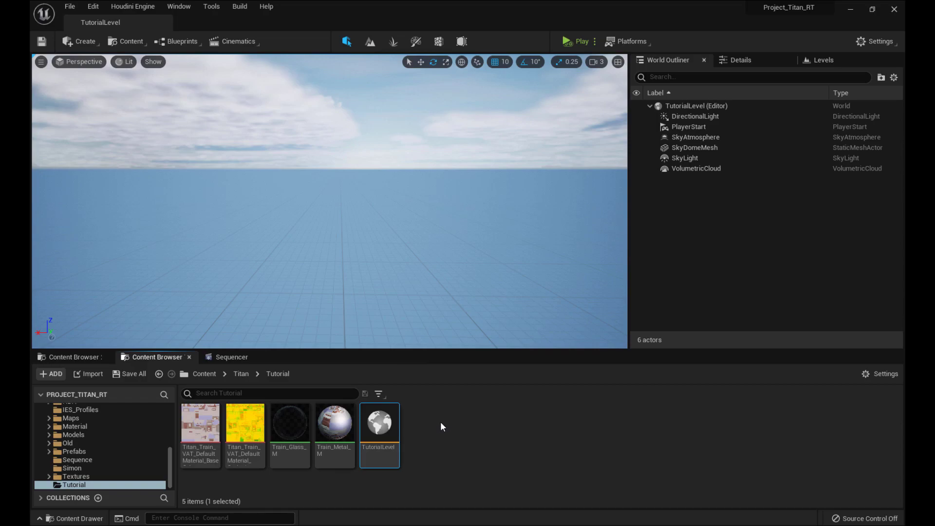
Inspect the train textures, the two train materials and the level in the Tutorial content folder
{"action": "mouse_move", "coordinate": [339, 424]}
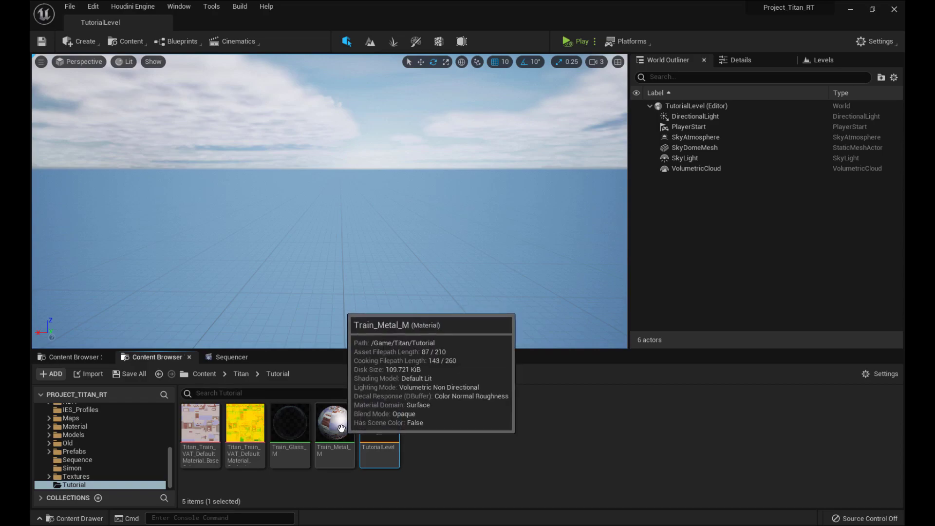
{"action": "left_click", "coordinate": [288, 417]}
{"action": "key", "text": "Right"}
{"action": "key", "text": "Right"}
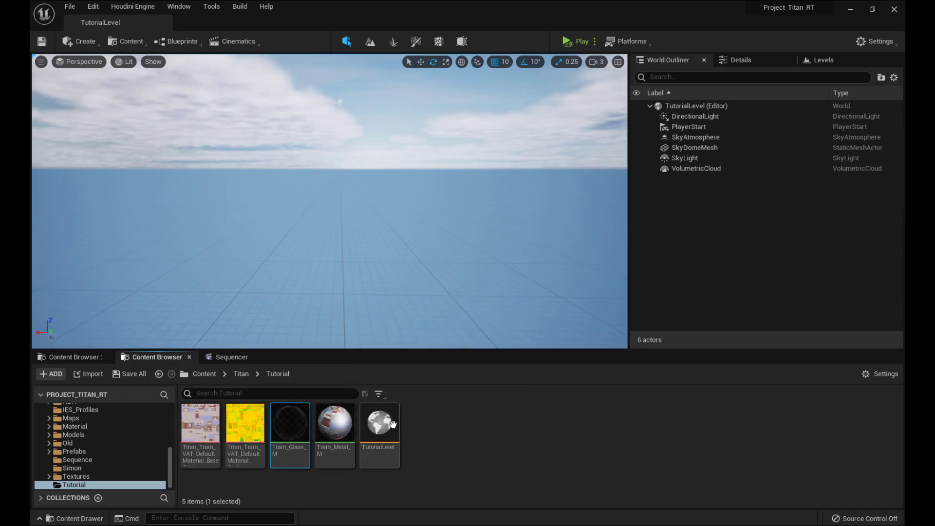
{"action": "left_click", "coordinate": [210, 435]}
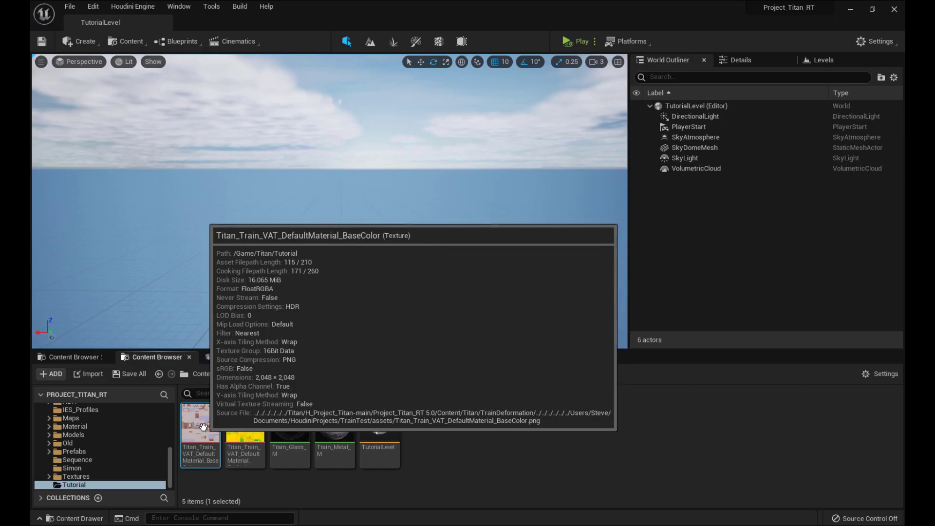
{"action": "mouse_move", "coordinate": [239, 427]}
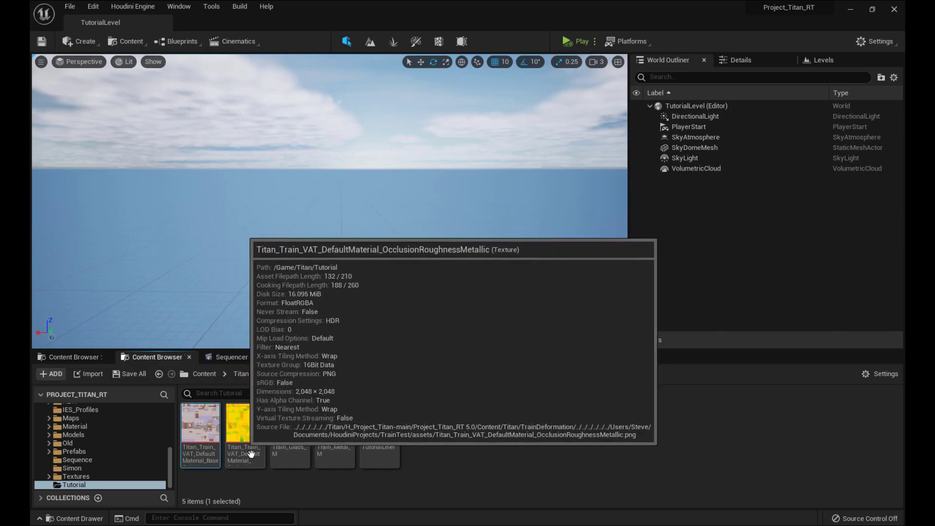
Open the Train_Metal_M material to examine how its texture nodes feed the output, and close it
{"action": "double_click", "coordinate": [343, 403]}
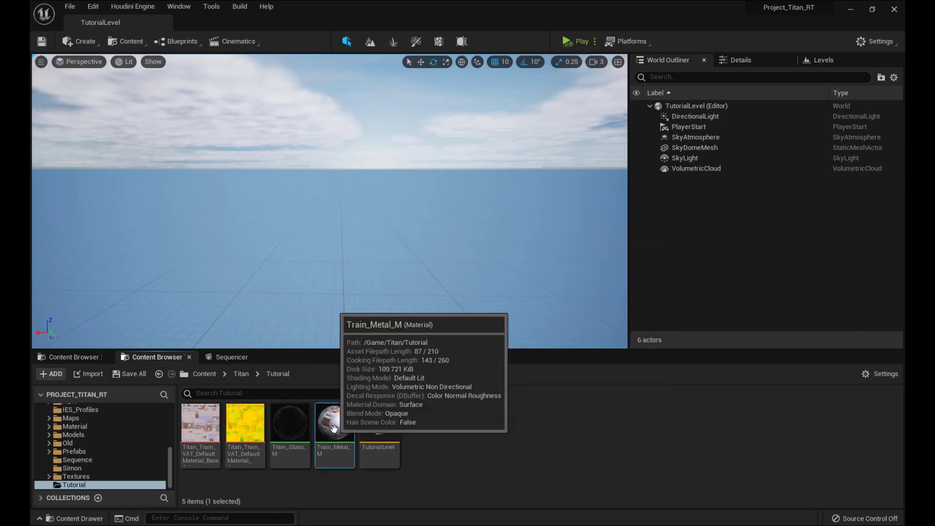
{"action": "scroll", "coordinate": [522, 296], "scroll_direction": "down", "scroll_amount": 5}
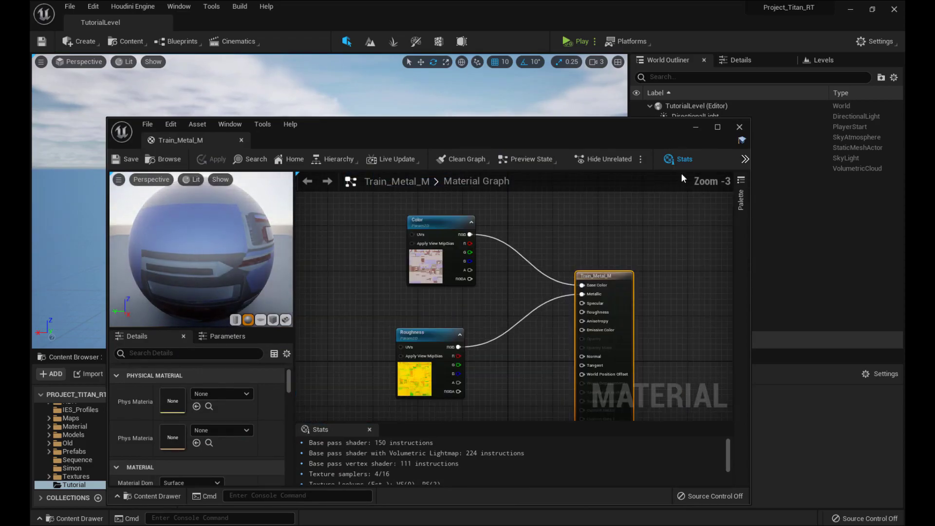
{"action": "left_click", "coordinate": [739, 127]}
Open the Train_Glass_M material, examine its node graph, and close it with no asset left selected
{"action": "double_click", "coordinate": [290, 434]}
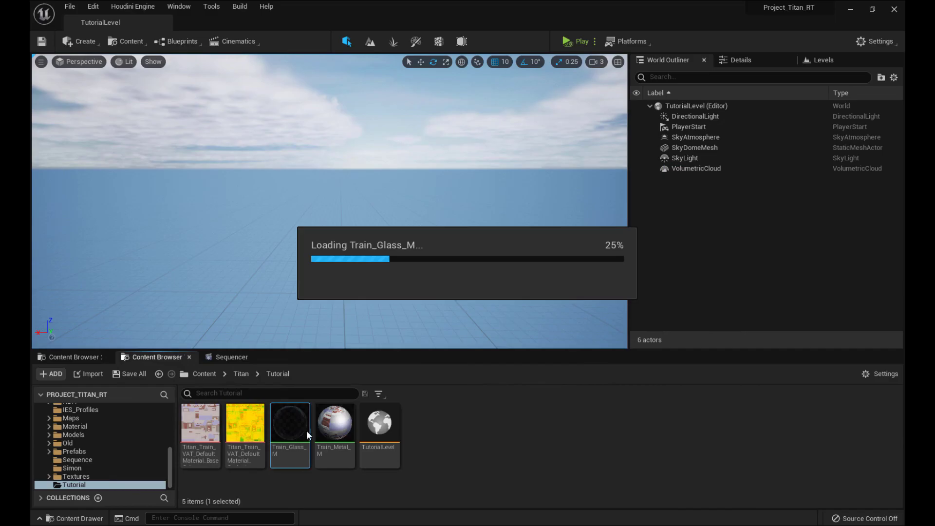
{"action": "scroll", "coordinate": [660, 273], "scroll_direction": "down", "scroll_amount": 5}
{"action": "right_click_drag", "start_coordinate": [466, 364], "coordinate": [526, 329]}
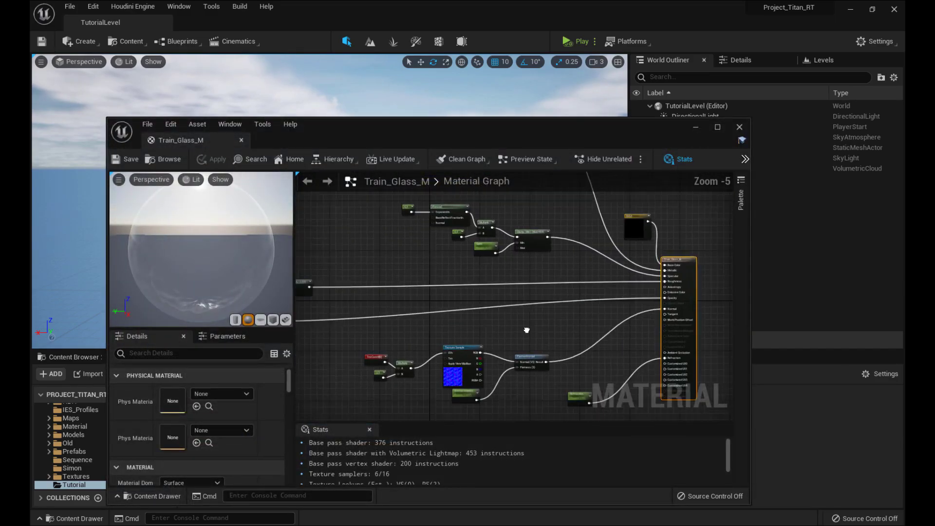
{"action": "scroll", "coordinate": [538, 335], "scroll_direction": "down", "scroll_amount": 3}
{"action": "scroll", "coordinate": [417, 379], "scroll_direction": "up", "scroll_amount": 2}
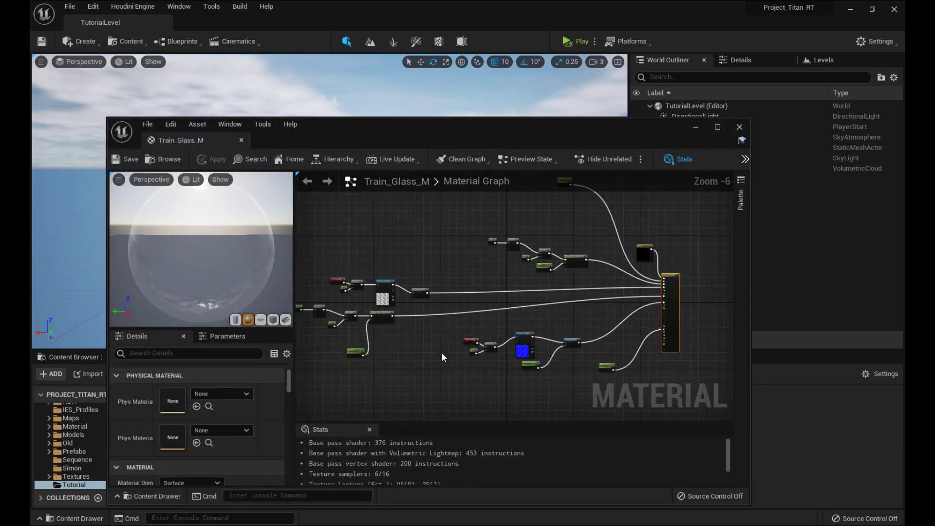
{"action": "left_click_drag", "start_coordinate": [435, 136], "coordinate": [407, 130]}
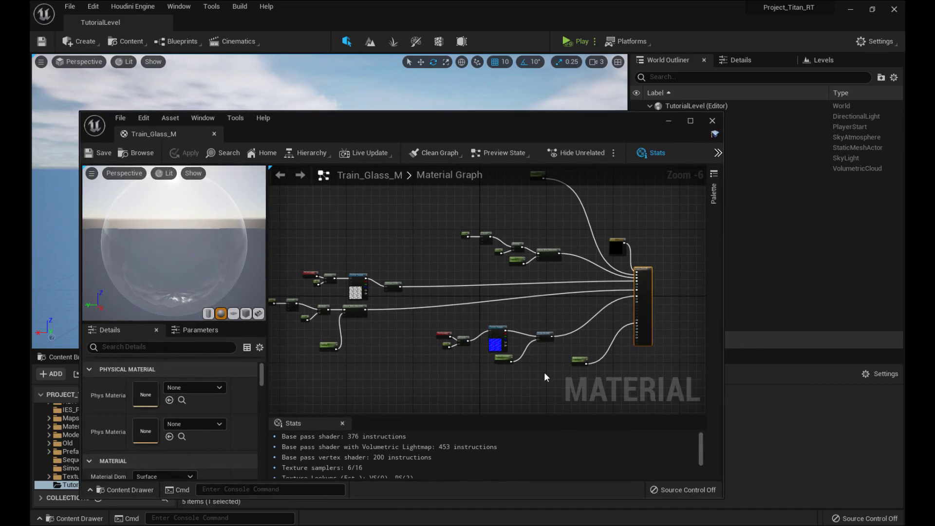
{"action": "scroll", "coordinate": [573, 360], "scroll_direction": "up", "scroll_amount": 1}
{"action": "right_click_drag", "start_coordinate": [578, 349], "coordinate": [534, 357]}
{"action": "scroll", "coordinate": [534, 356], "scroll_direction": "down", "scroll_amount": 1}
{"action": "scroll", "coordinate": [532, 353], "scroll_direction": "up", "scroll_amount": 1}
{"action": "scroll", "coordinate": [532, 353], "scroll_direction": "up", "scroll_amount": 1}
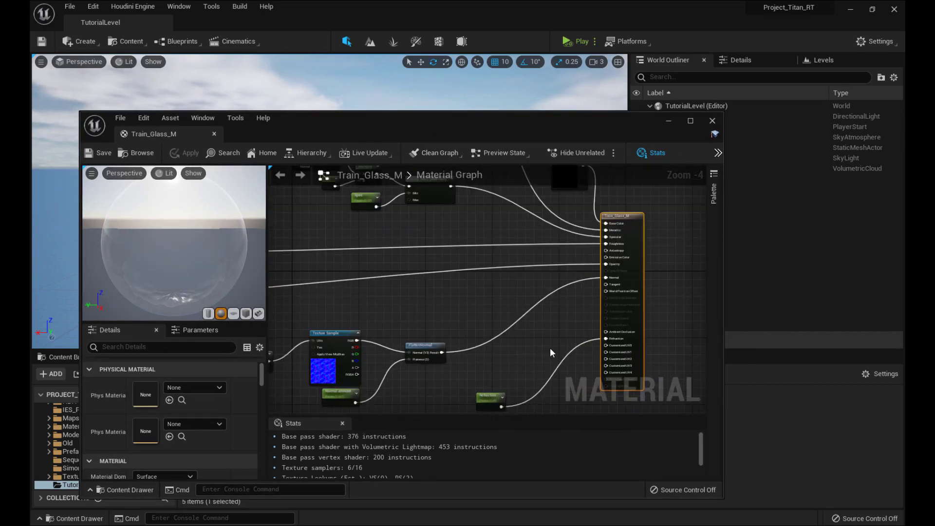
{"action": "scroll", "coordinate": [550, 349], "scroll_direction": "down", "scroll_amount": 1}
{"action": "left_click", "coordinate": [712, 121]}
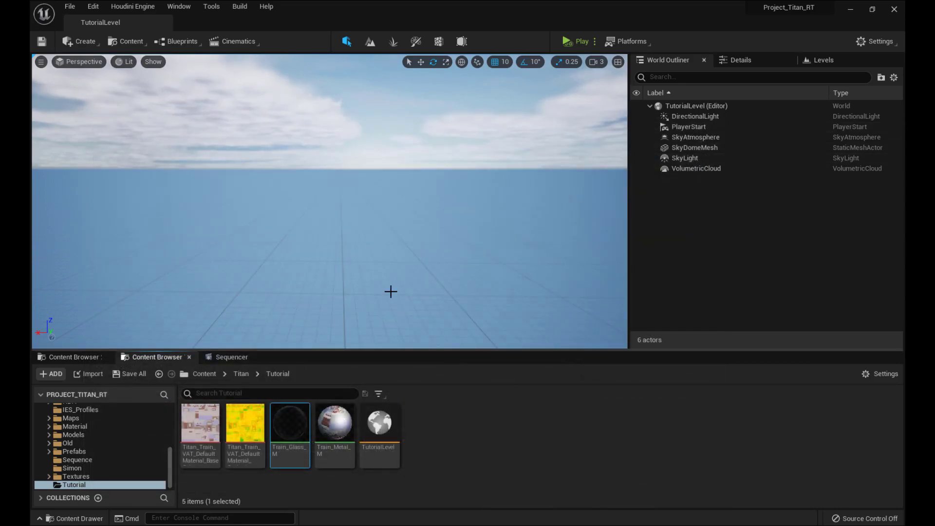
{"action": "left_click", "coordinate": [504, 408]}
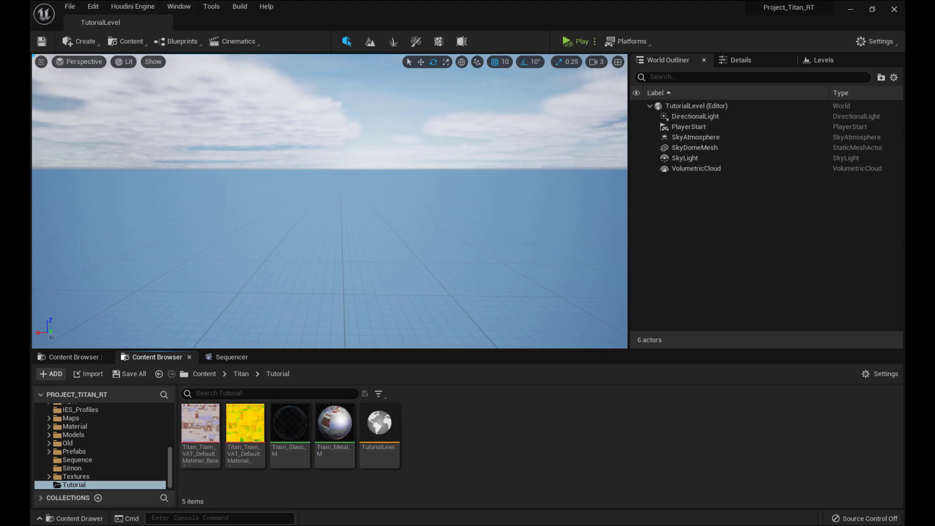
Import the vat_glass and vat_metal folders from the TrainTime export folder into the Tutorial content folder
{"action": "mouse_move", "coordinate": [197, 486]}
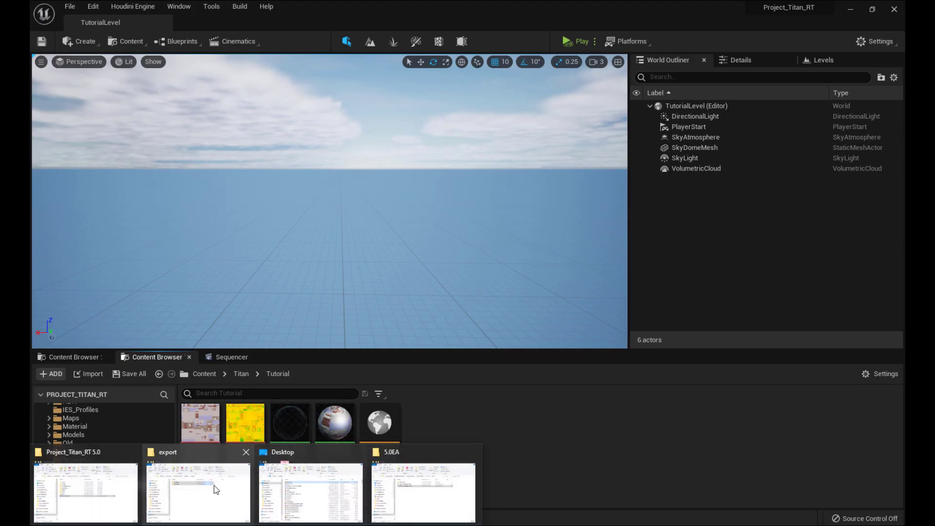
{"action": "left_click", "coordinate": [218, 487]}
{"action": "left_click_drag", "start_coordinate": [724, 122], "coordinate": [510, 163]}
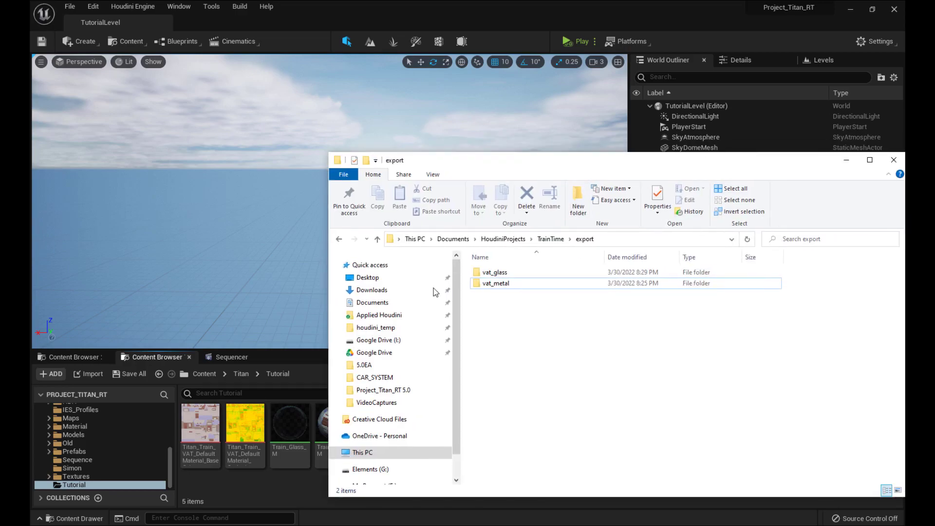
{"action": "left_click", "coordinate": [549, 242]}
{"action": "double_click", "coordinate": [494, 327]}
{"action": "left_click_drag", "start_coordinate": [567, 349], "coordinate": [540, 275]}
{"action": "left_click_drag", "start_coordinate": [532, 163], "coordinate": [715, 150]}
{"action": "left_click_drag", "start_coordinate": [681, 266], "coordinate": [482, 424]}
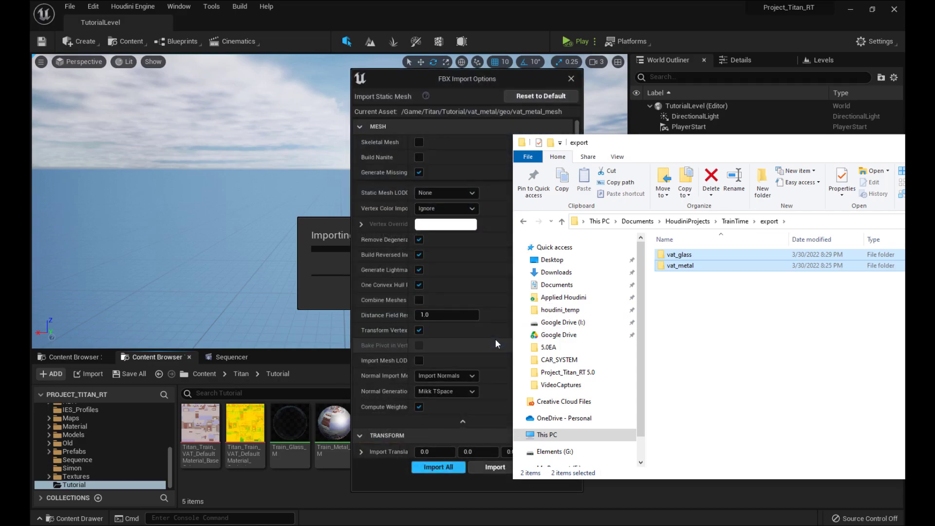
Minimise the export folder window and reposition the FBX Import Options dialog so that it is unobstructed
{"action": "left_click_drag", "start_coordinate": [768, 146], "coordinate": [696, 235]}
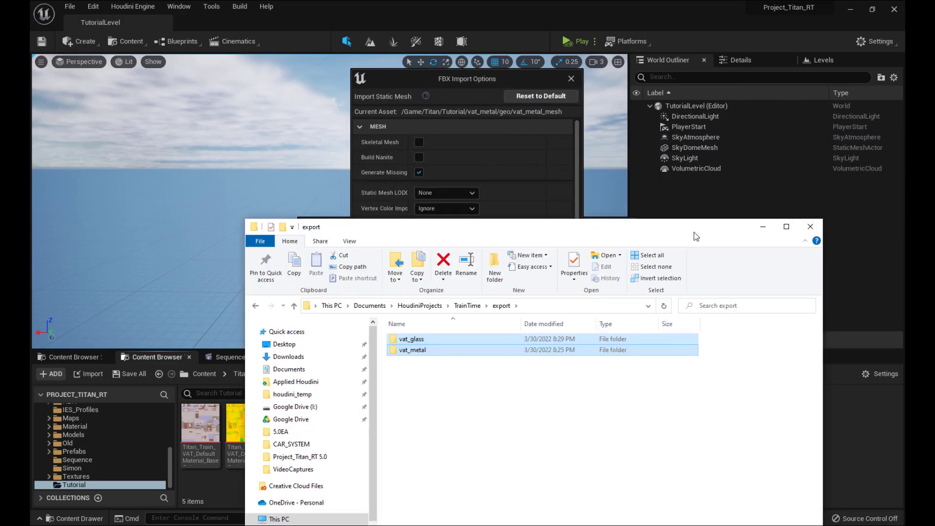
{"action": "left_click", "coordinate": [762, 227]}
{"action": "left_click_drag", "start_coordinate": [463, 75], "coordinate": [434, 70]}
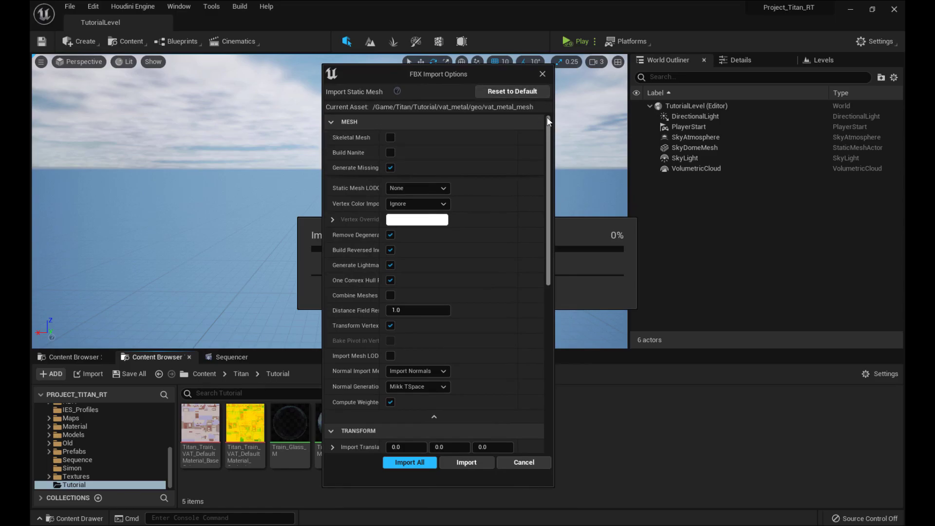
{"action": "left_click_drag", "start_coordinate": [497, 74], "coordinate": [478, 64]}
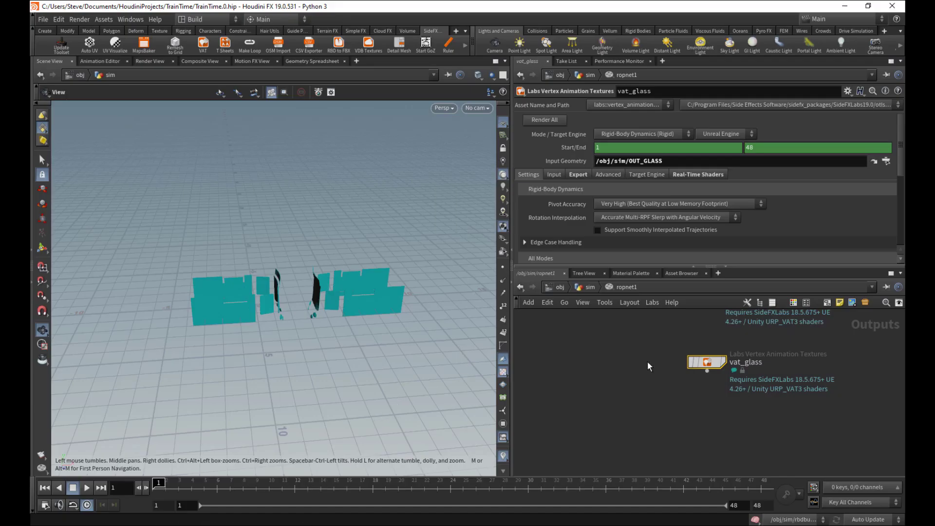
In Houdini, open the Unreal Engine content plugin and guides folder from the vat_metal node's real-time shader settings
{"action": "middle_click_drag", "start_coordinate": [647, 361], "coordinate": [641, 426]}
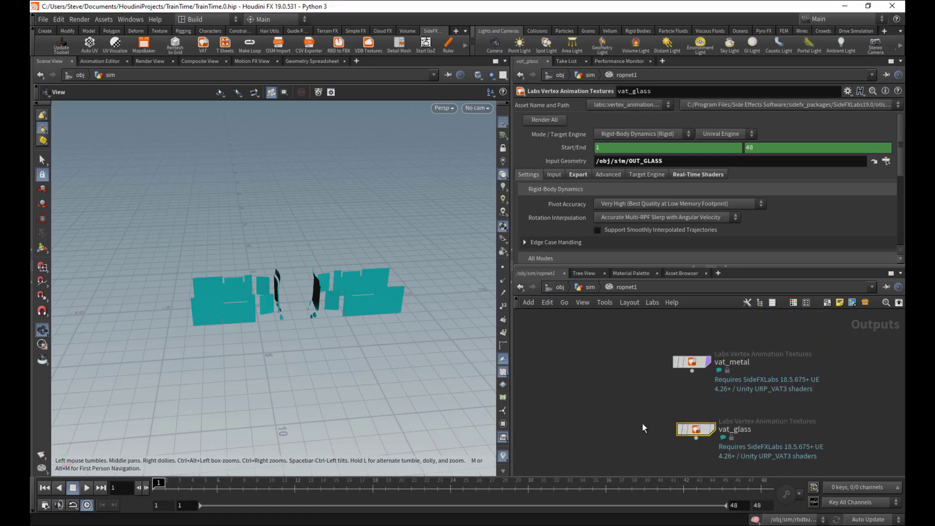
{"action": "left_click_drag", "start_coordinate": [627, 346], "coordinate": [689, 376]}
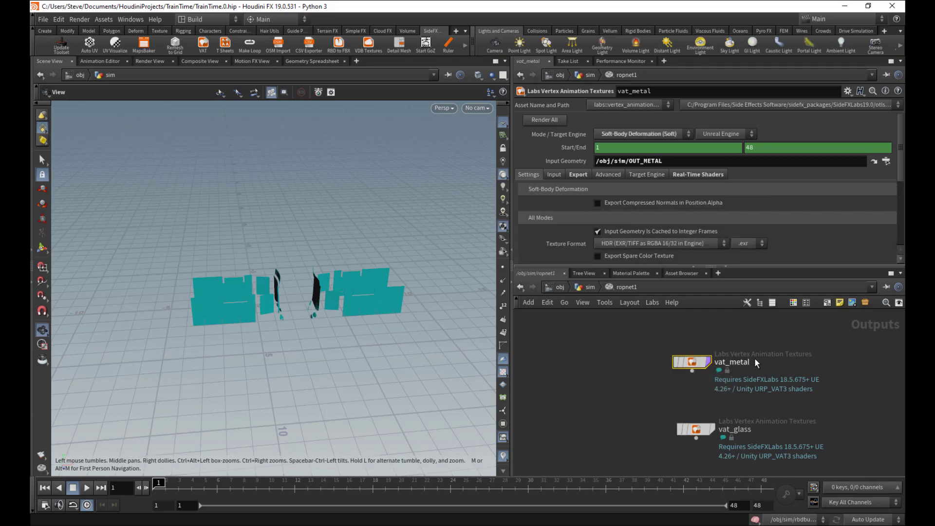
{"action": "left_click", "coordinate": [708, 174]}
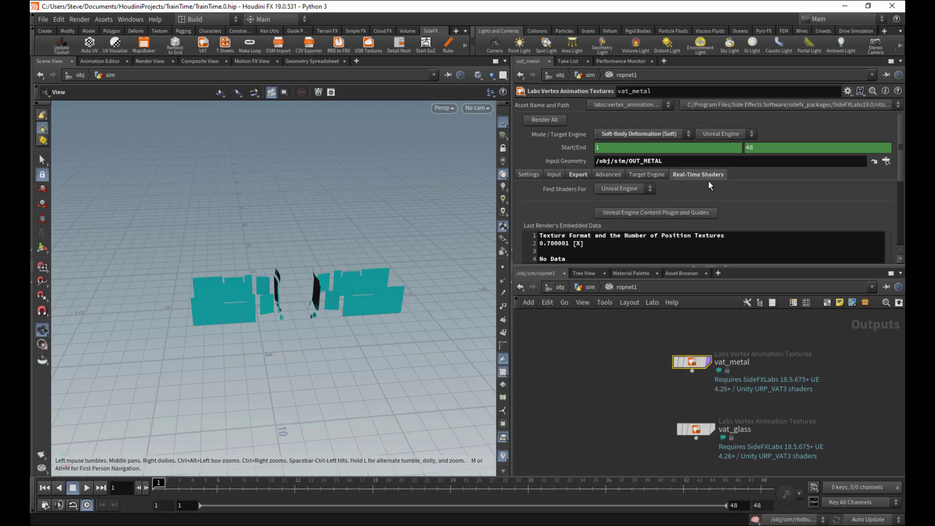
{"action": "left_click", "coordinate": [677, 214]}
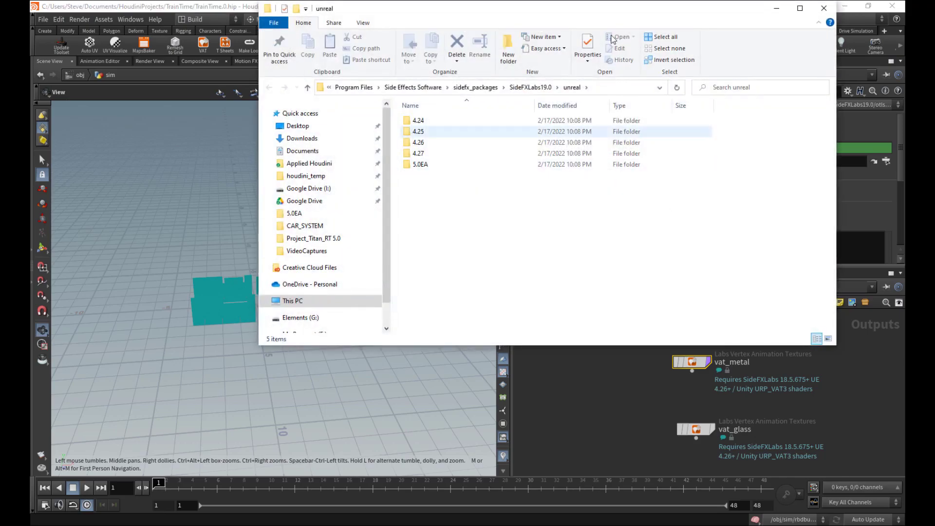
Open the VAT Import Settings Guide in the 5.0EA folder and read its FBX import settings section
{"action": "left_click_drag", "start_coordinate": [536, 9], "coordinate": [529, 93]}
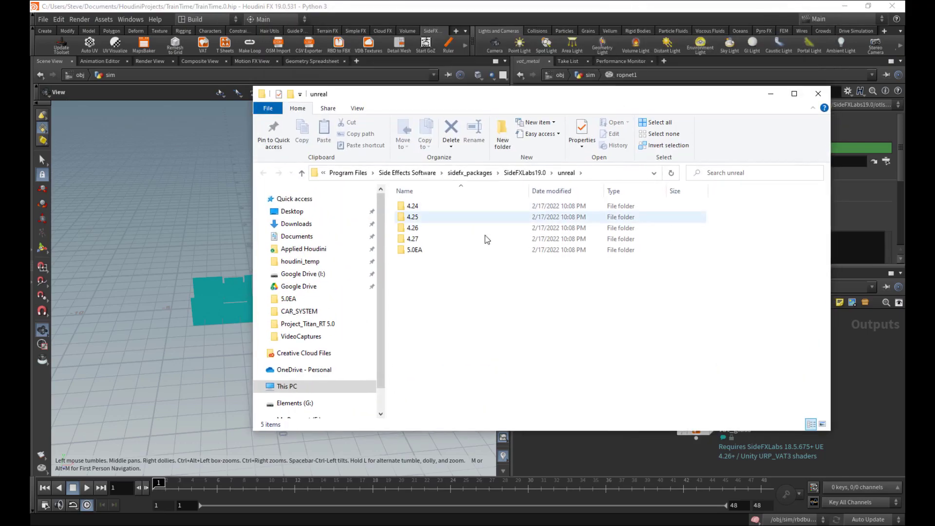
{"action": "double_click", "coordinate": [415, 250]}
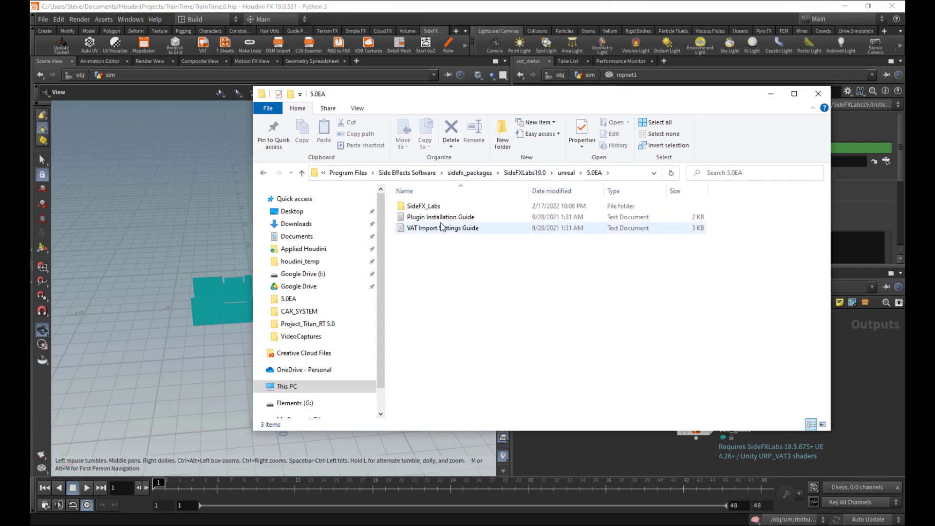
{"action": "left_click", "coordinate": [443, 231]}
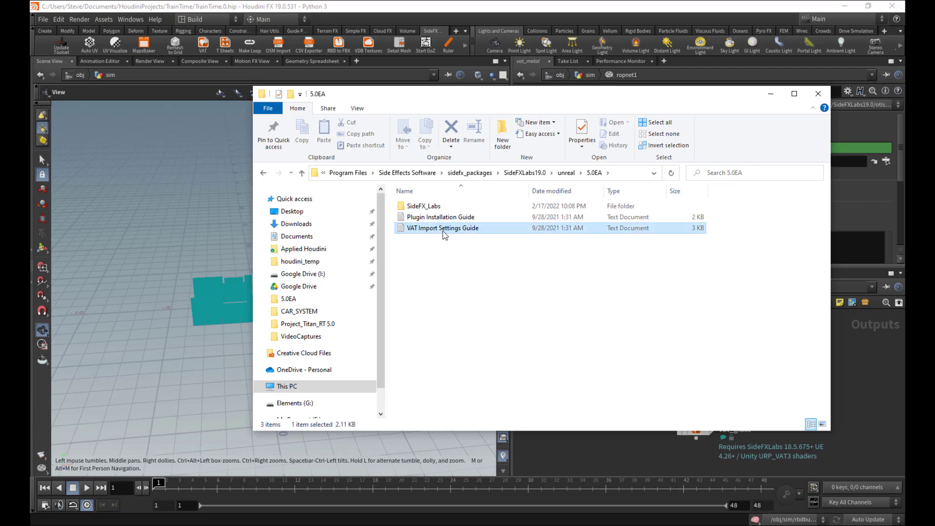
{"action": "double_click", "coordinate": [443, 232]}
{"action": "left_click_drag", "start_coordinate": [585, 114], "coordinate": [461, 117]}
{"action": "left_click_drag", "start_coordinate": [533, 271], "coordinate": [391, 158]}
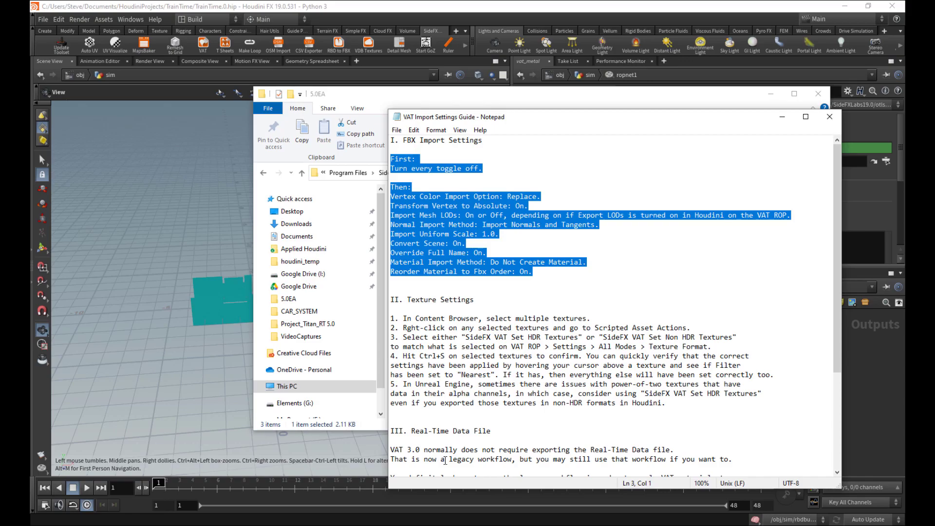
{"action": "left_click", "coordinate": [484, 294]}
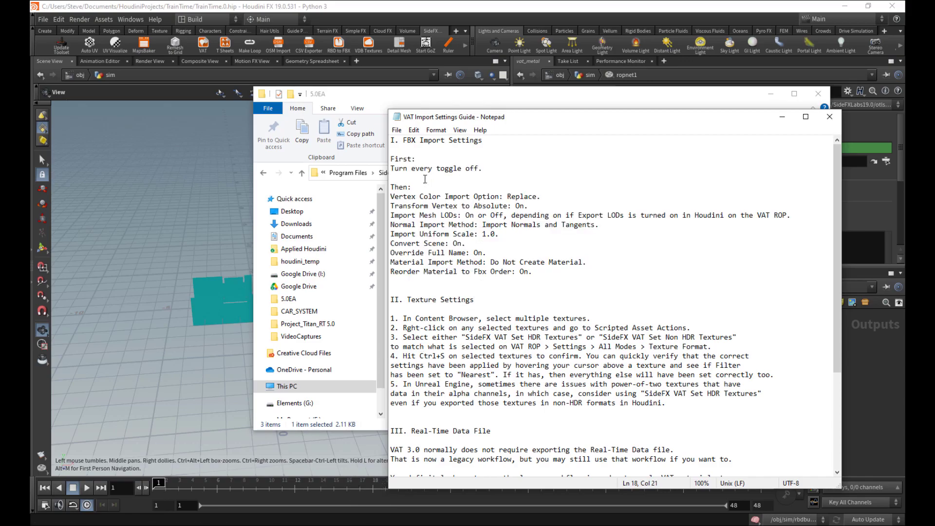
In Unreal's FBX import options, turn off the Mesh toggles for missing collision, degenerates, reversed index buffer, lightmap UVs, convex hull and vertex transform
{"action": "mouse_move", "coordinate": [360, 523]}
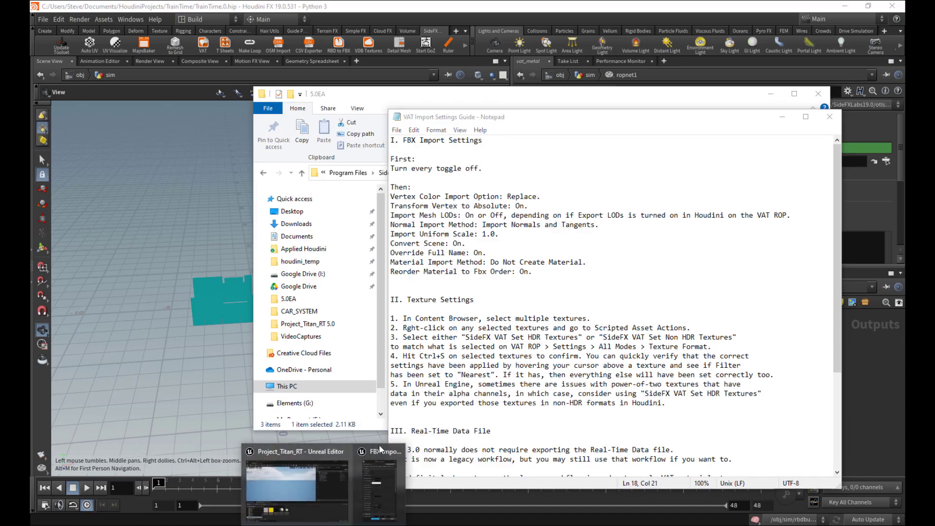
{"action": "left_click", "coordinate": [370, 494]}
{"action": "left_click", "coordinate": [371, 156]}
{"action": "left_click", "coordinate": [372, 224]}
{"action": "left_click", "coordinate": [371, 239]}
{"action": "left_click", "coordinate": [371, 255]}
{"action": "left_click", "coordinate": [371, 270]}
{"action": "left_click", "coordinate": [372, 315]}
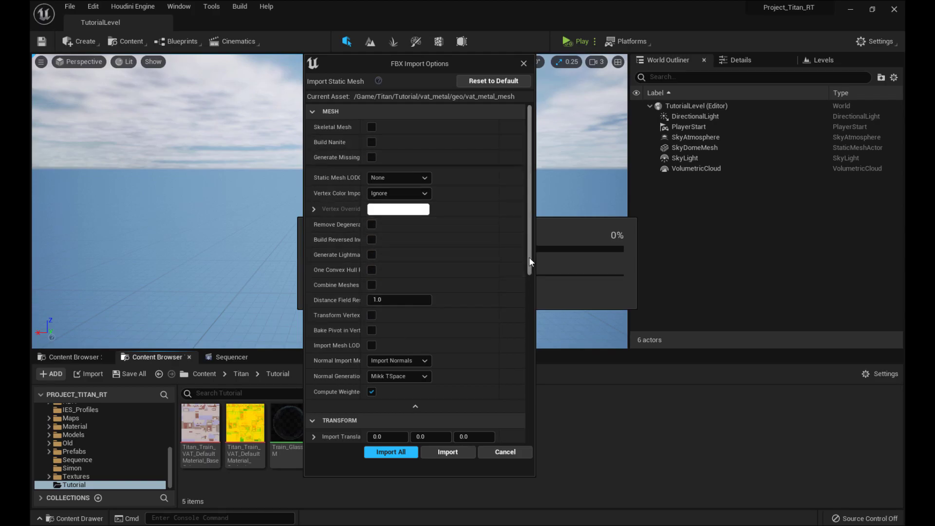
Turn off the remaining FBX import toggles: Compute Weighted Normals, Convert Scene, Override Full Name and Reorder Material to Fbx Order
{"action": "scroll", "coordinate": [458, 291], "scroll_direction": "down", "scroll_amount": 5}
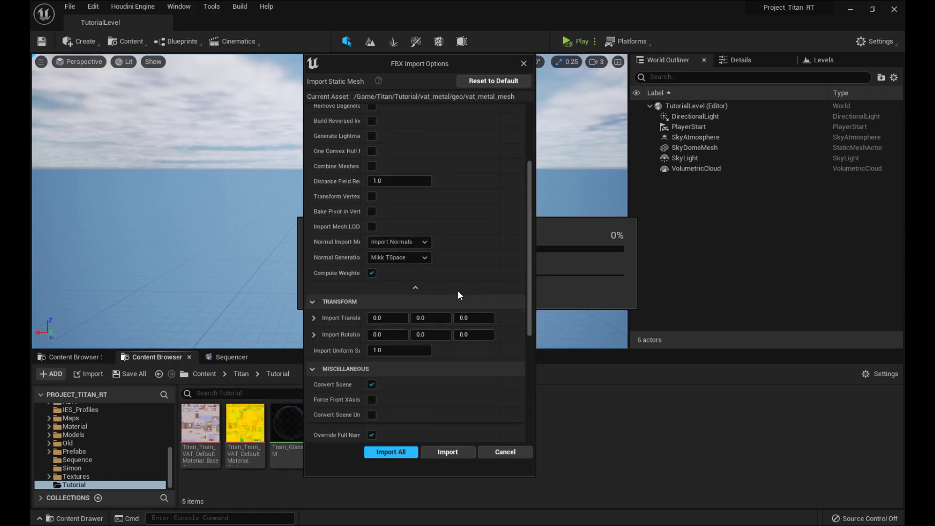
{"action": "left_click", "coordinate": [415, 287]}
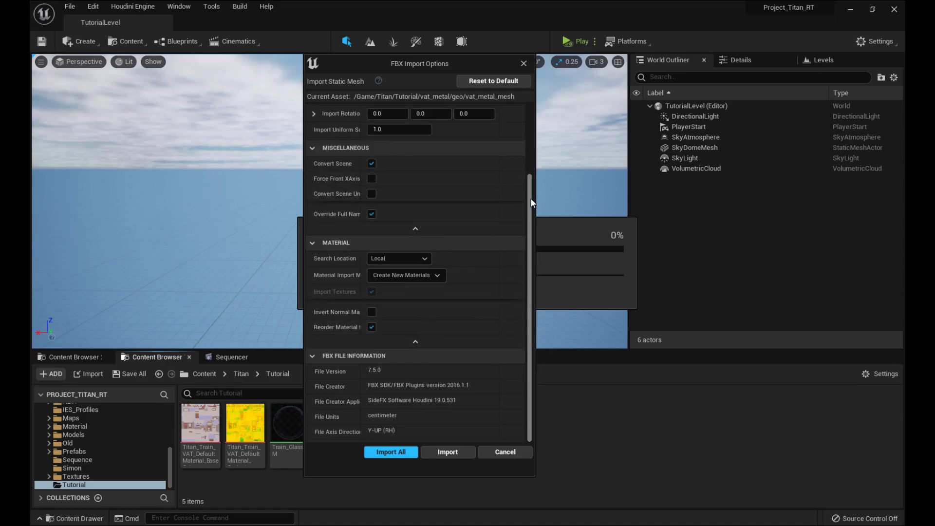
{"action": "left_click_drag", "start_coordinate": [530, 198], "coordinate": [523, 126]}
{"action": "left_click", "coordinate": [415, 170]}
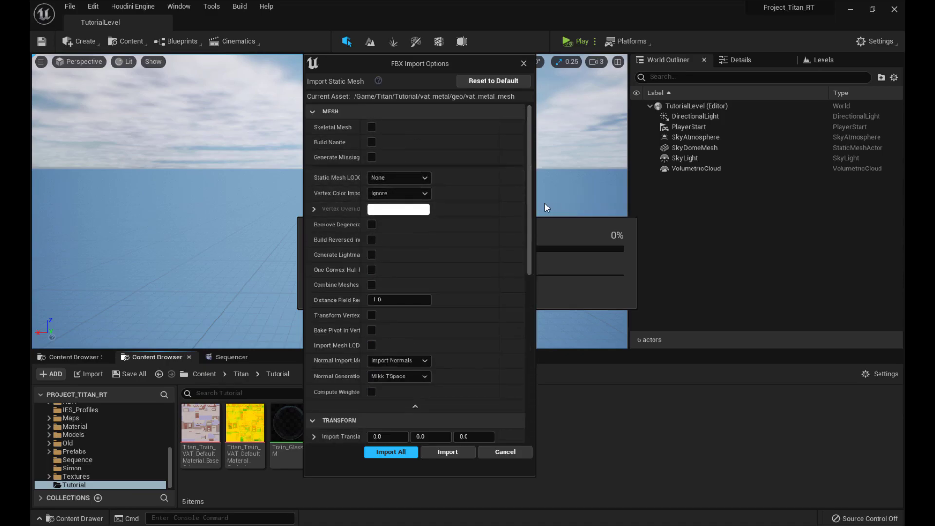
{"action": "scroll", "coordinate": [528, 243], "scroll_direction": "down", "scroll_amount": 1}
{"action": "scroll", "coordinate": [529, 242], "scroll_direction": "down", "scroll_amount": 5}
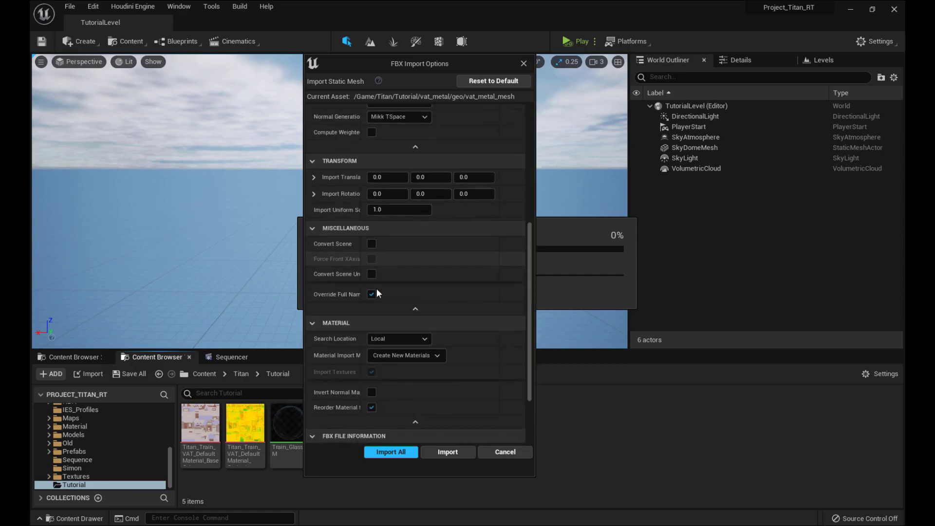
{"action": "scroll", "coordinate": [527, 330], "scroll_direction": "down", "scroll_amount": 3}
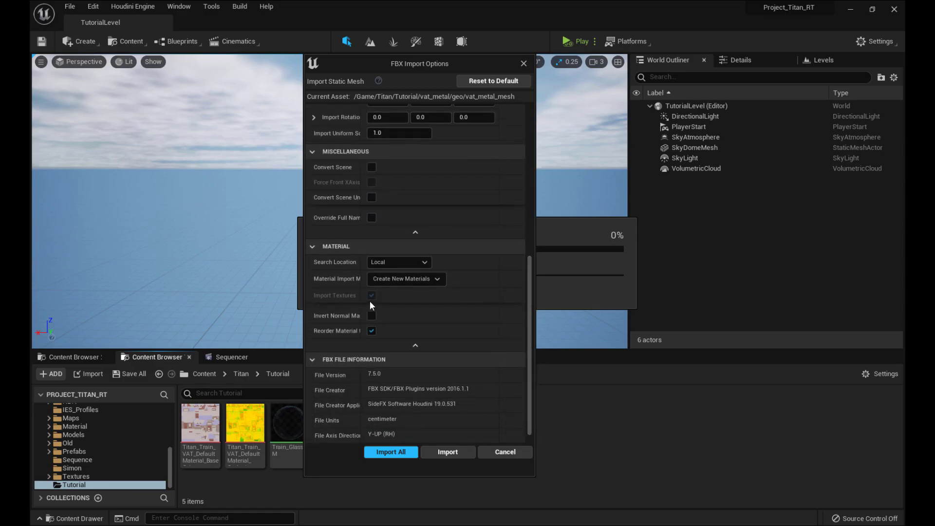
{"action": "left_click_drag", "start_coordinate": [527, 321], "coordinate": [513, 112]}
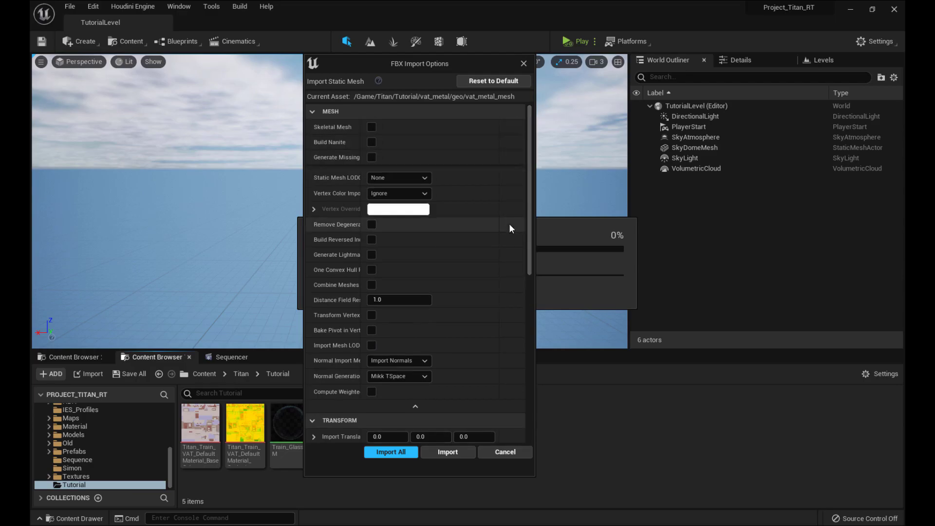
Bring up the VAT Import Settings Guide and place it beside the FBX Import Options so both can be compared
{"action": "key", "text": "alt+Tab"}
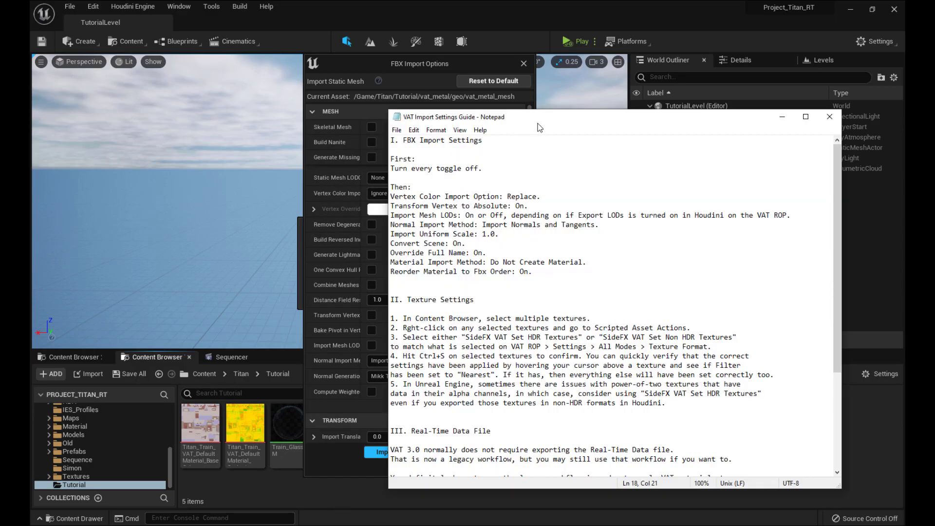
{"action": "left_click_drag", "start_coordinate": [537, 122], "coordinate": [646, 124]}
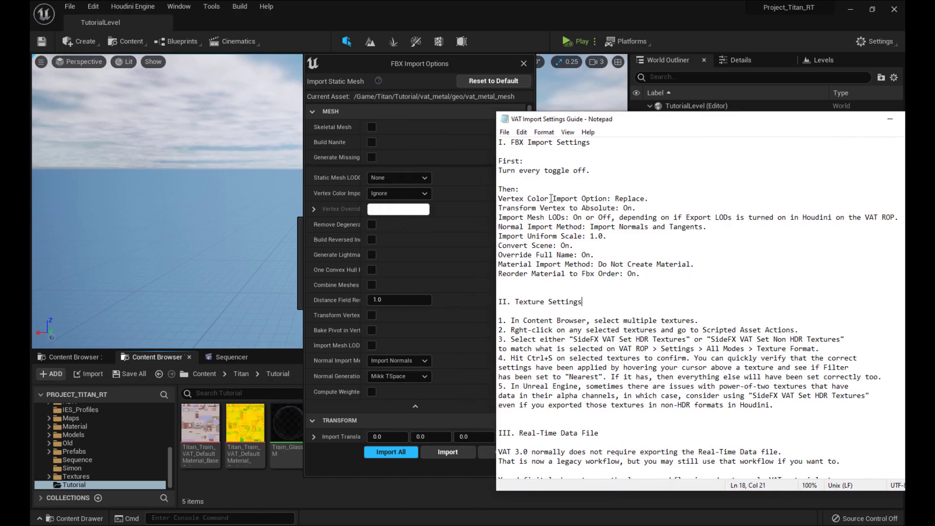
{"action": "left_click", "coordinate": [482, 190]}
{"action": "scroll", "coordinate": [507, 195], "scroll_direction": "down", "scroll_amount": 3}
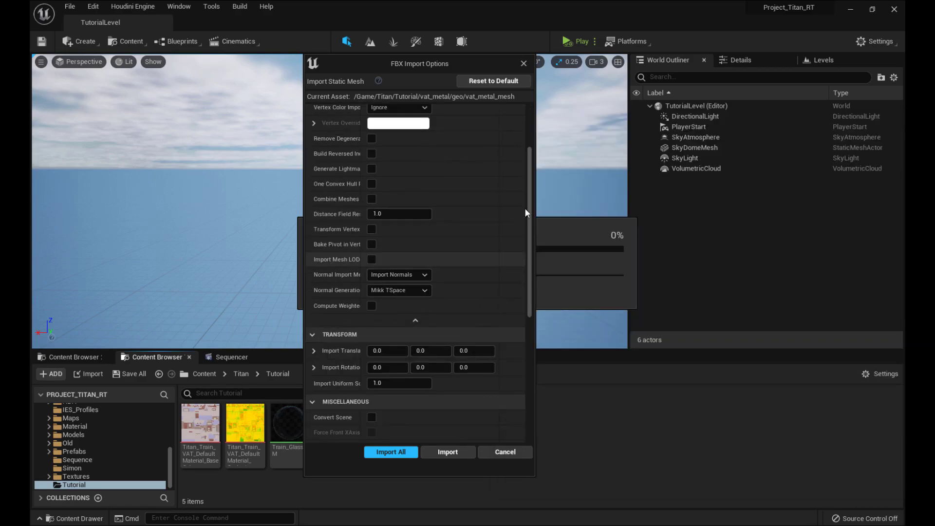
{"action": "scroll", "coordinate": [521, 190], "scroll_direction": "up", "scroll_amount": 3}
Widen the option name column until the full names show, and set Vertex Color Import Option to Replace
{"action": "left_click", "coordinate": [403, 192]}
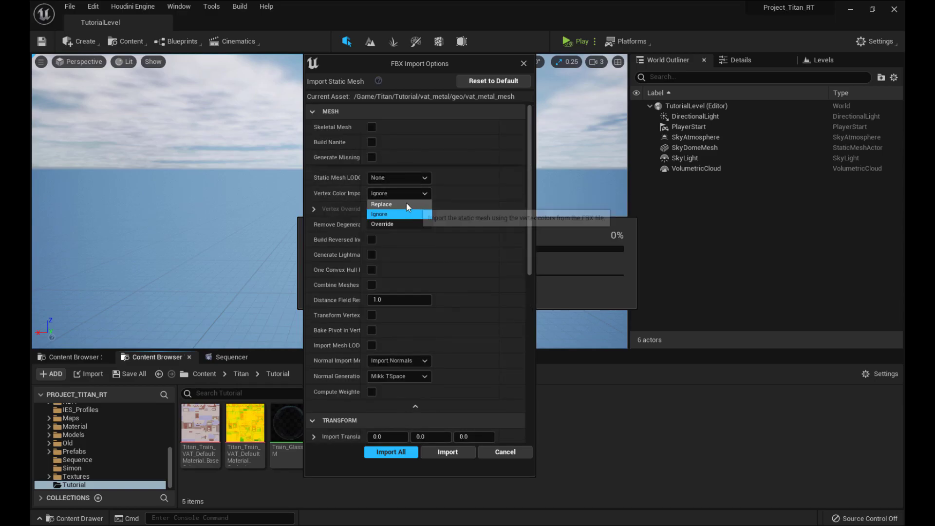
{"action": "left_click_drag", "start_coordinate": [360, 140], "coordinate": [406, 141]}
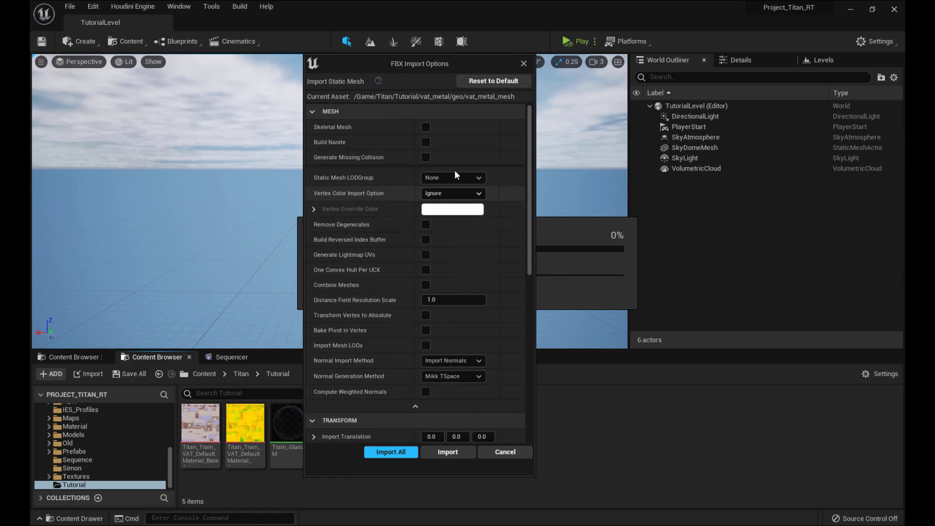
{"action": "left_click", "coordinate": [453, 193]}
{"action": "left_click", "coordinate": [450, 201]}
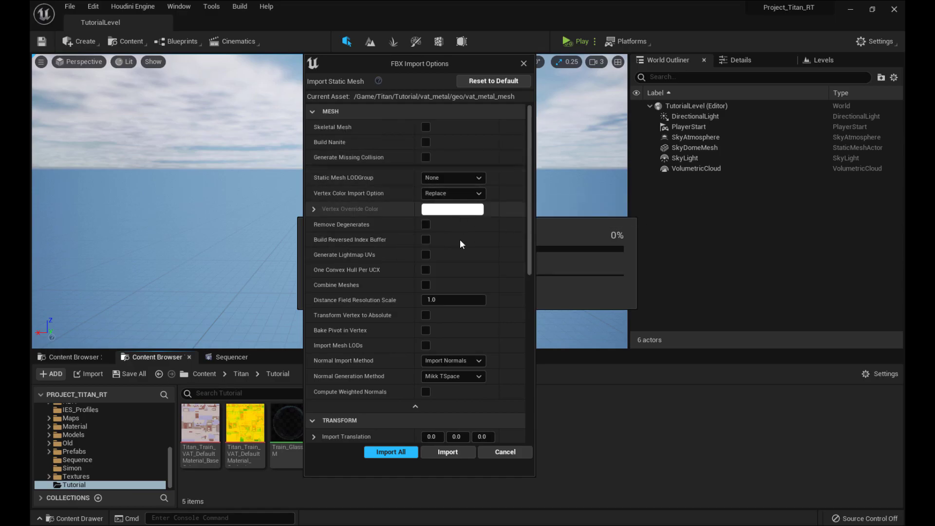
Following the guide, turn on Transform Vertex to Absolute and set Normal Import Method to Import Normals and Tangents
{"action": "key", "text": "alt+Tab"}
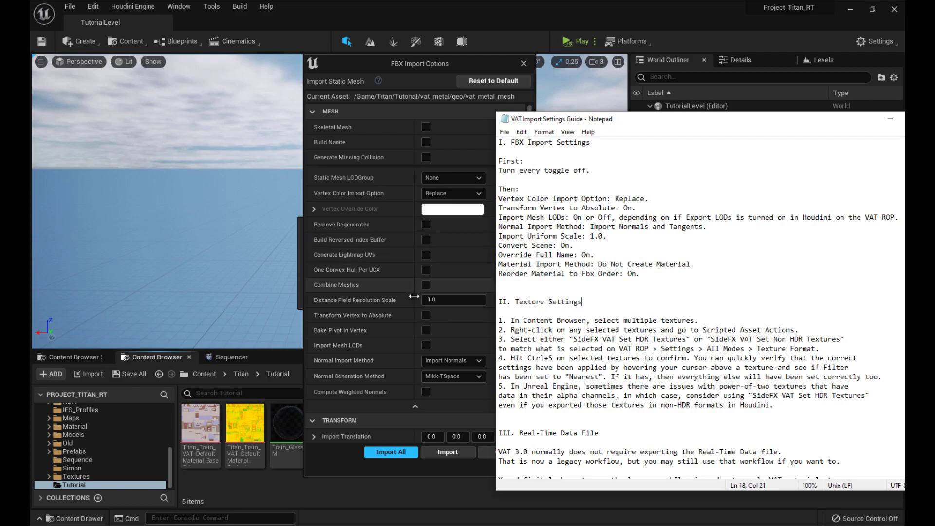
{"action": "left_click", "coordinate": [424, 316]}
{"action": "key", "text": "alt+Tab"}
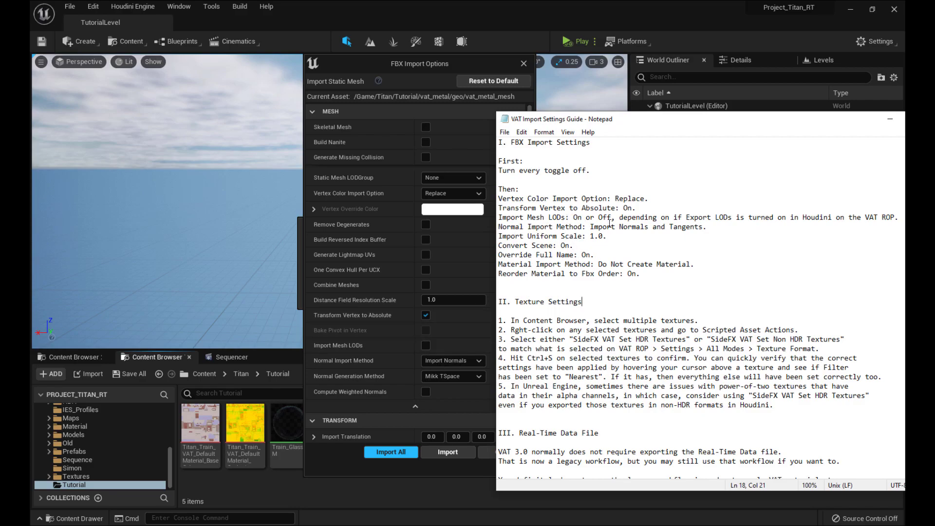
{"action": "left_click", "coordinate": [457, 361]}
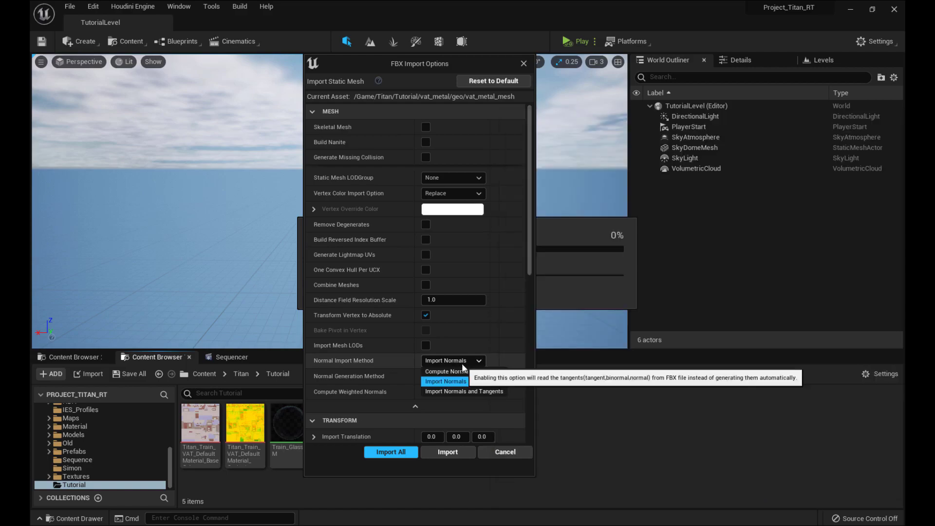
{"action": "left_click", "coordinate": [463, 391]}
Move the guide clear of the import dialog and turn on Convert Scene and Override Full Name
{"action": "key", "text": "alt+Tab"}
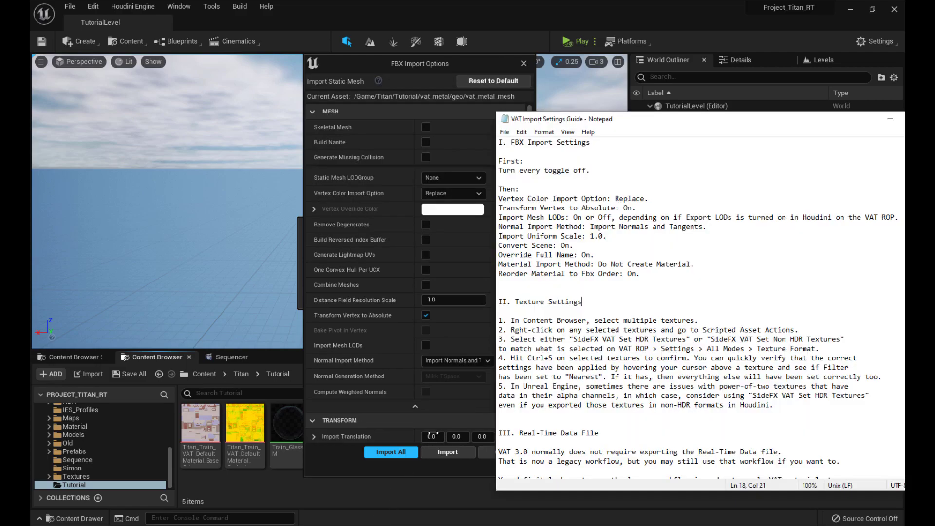
{"action": "left_click_drag", "start_coordinate": [538, 120], "coordinate": [618, 112]}
{"action": "left_click_drag", "start_coordinate": [529, 159], "coordinate": [529, 233]}
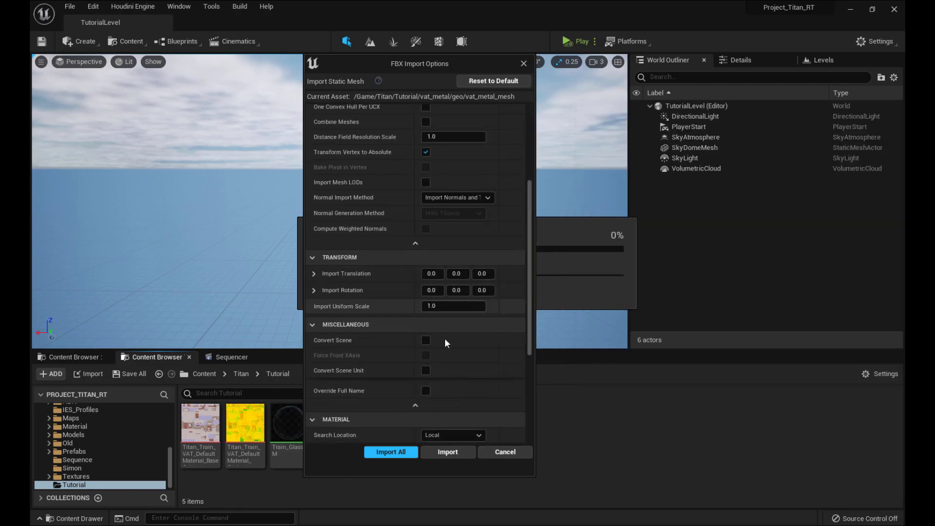
{"action": "key", "text": "alt+Tab"}
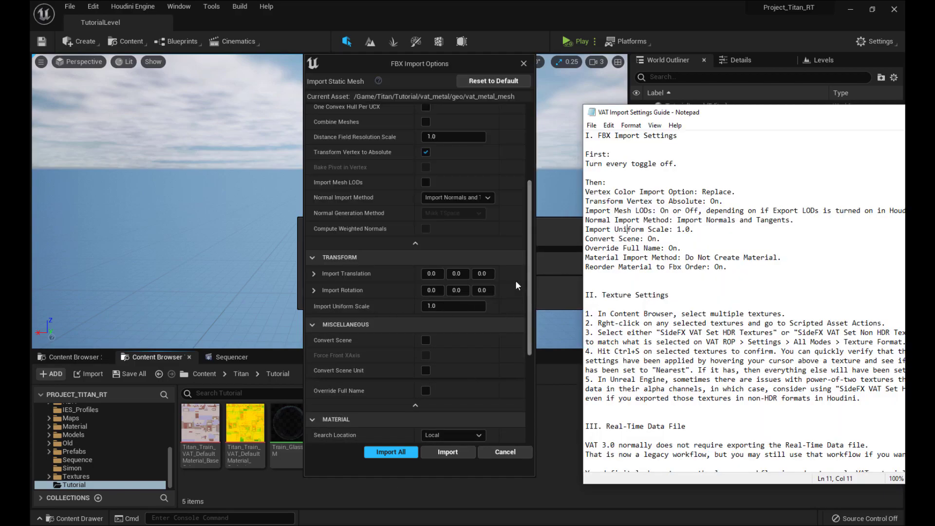
{"action": "left_click", "coordinate": [425, 341]}
{"action": "key", "text": "alt+Tab"}
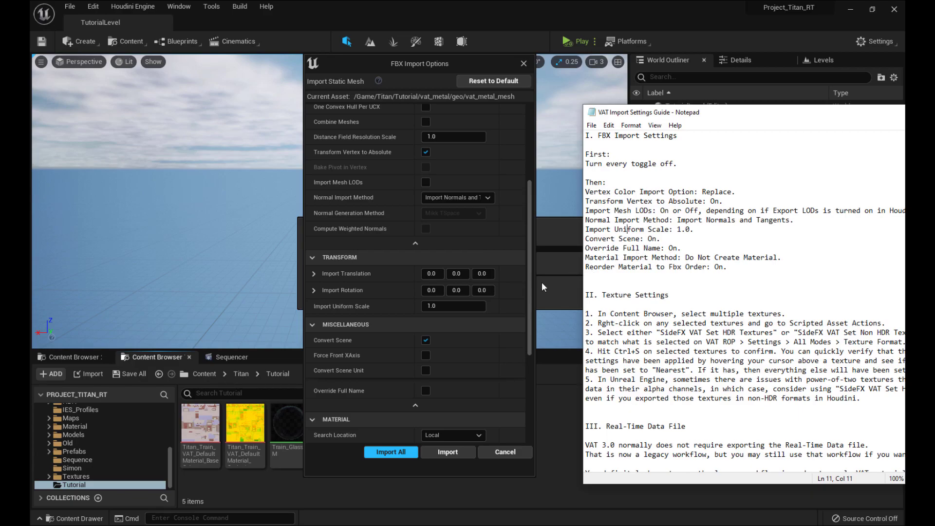
{"action": "left_click", "coordinate": [426, 391]}
Consult the guide and set Material Import Method to Do Not Create Material
{"action": "key", "text": "alt+Tab"}
{"action": "left_click", "coordinate": [528, 276]}
{"action": "scroll", "coordinate": [481, 350], "scroll_direction": "down", "scroll_amount": 5}
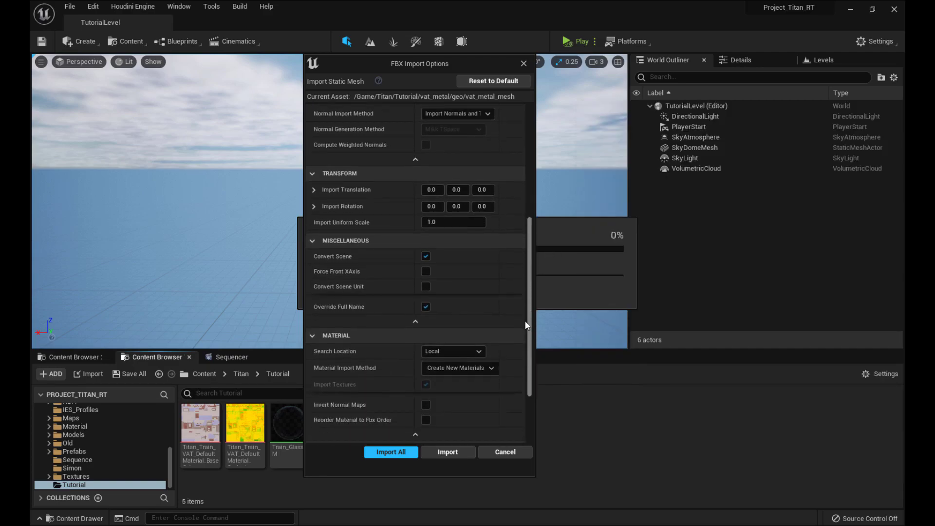
{"action": "left_click", "coordinate": [481, 349]}
{"action": "left_click", "coordinate": [467, 381]}
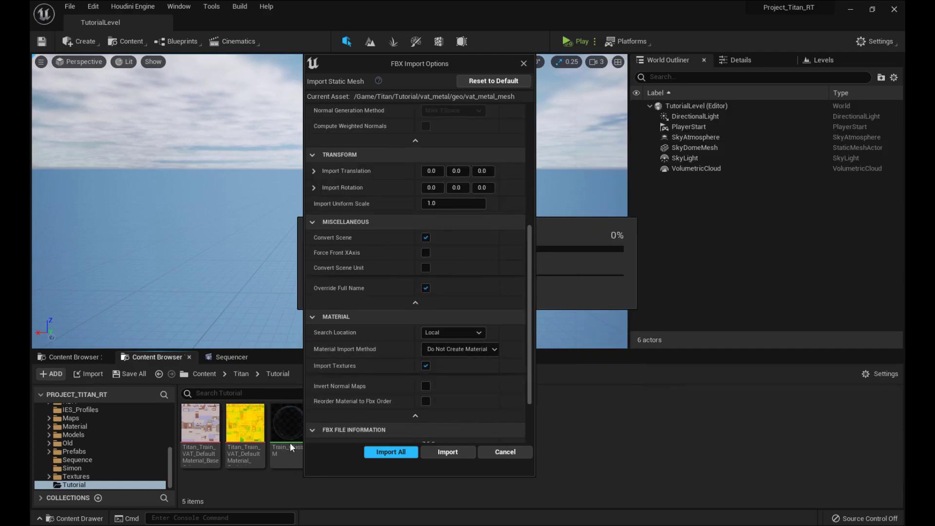
Check the guide's last material setting, import all the VAT files with the configured options and close the message log
{"action": "key", "text": "alt+Tab"}
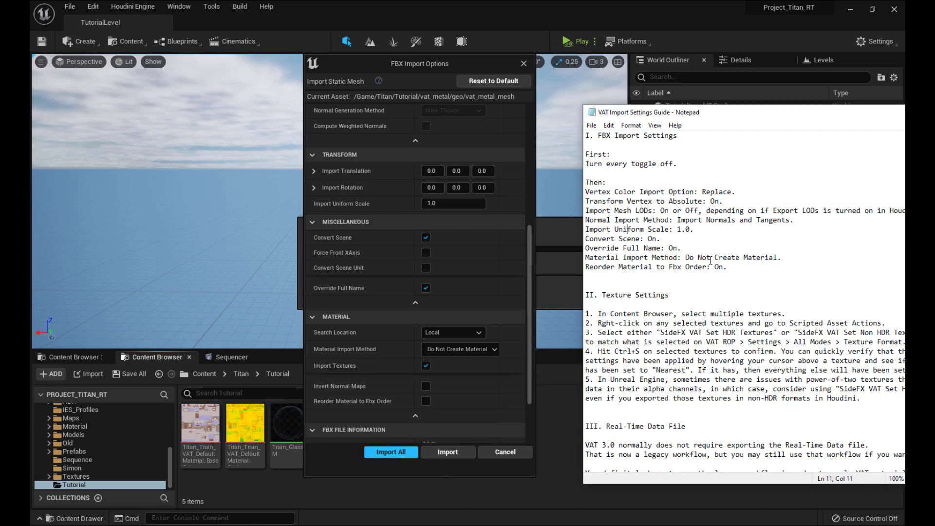
{"action": "left_click_drag", "start_coordinate": [529, 311], "coordinate": [491, 385]}
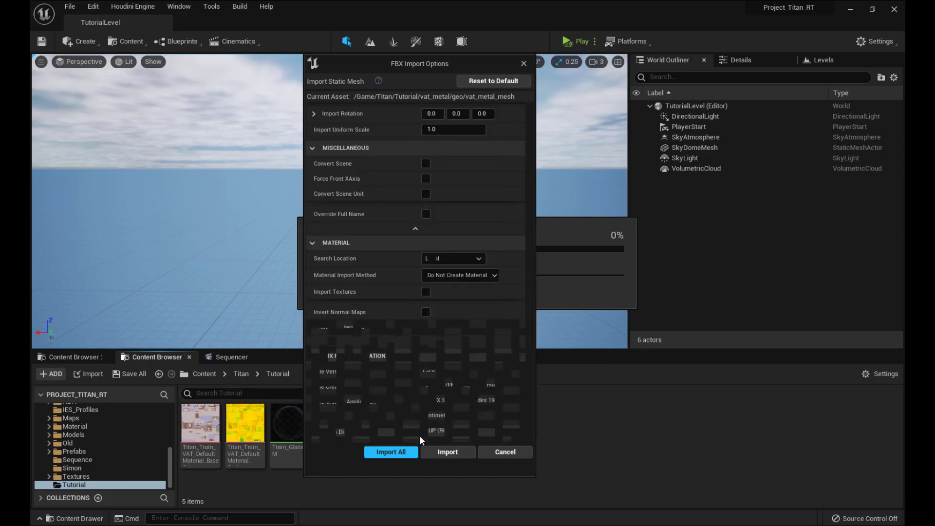
{"action": "left_click", "coordinate": [397, 452]}
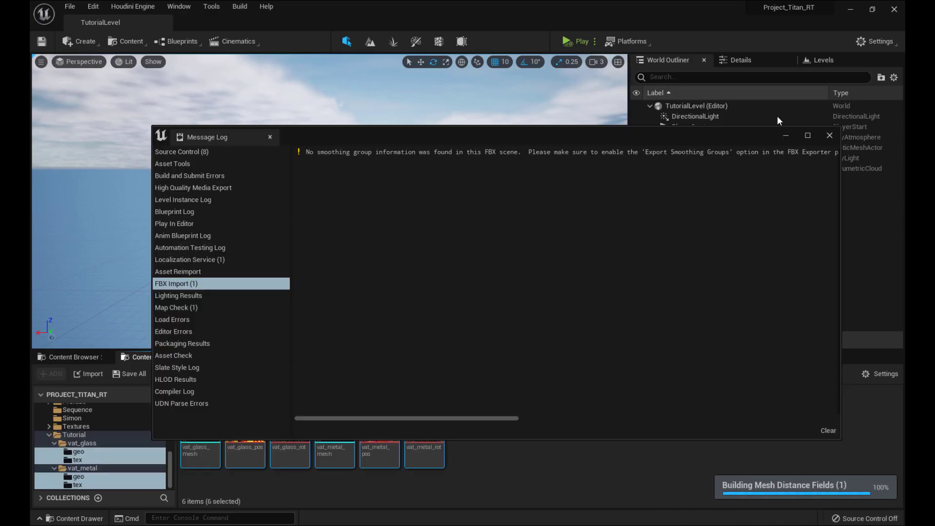
{"action": "left_click", "coordinate": [829, 136]}
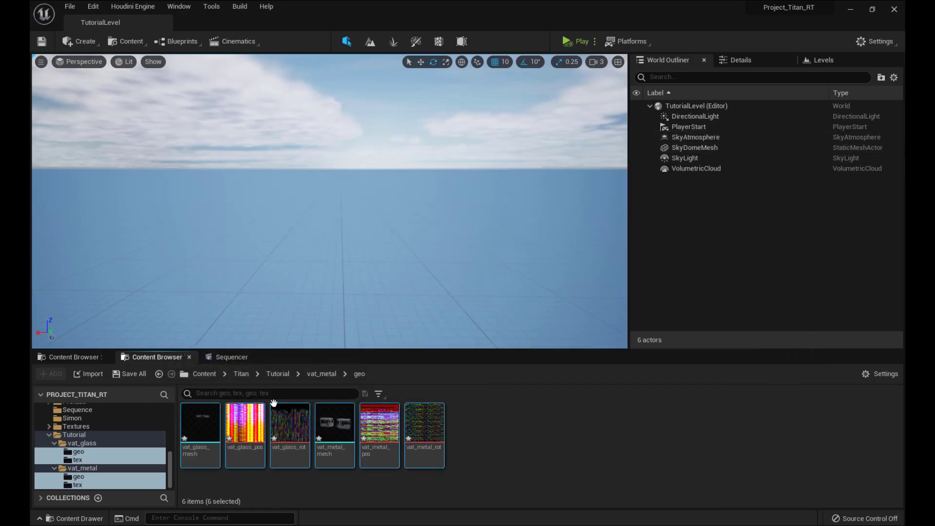
Try to apply Side FX Set VAT HDR Textures to the glass and metal pos and rot textures, and check their filter setting
{"action": "left_click", "coordinate": [246, 423]}
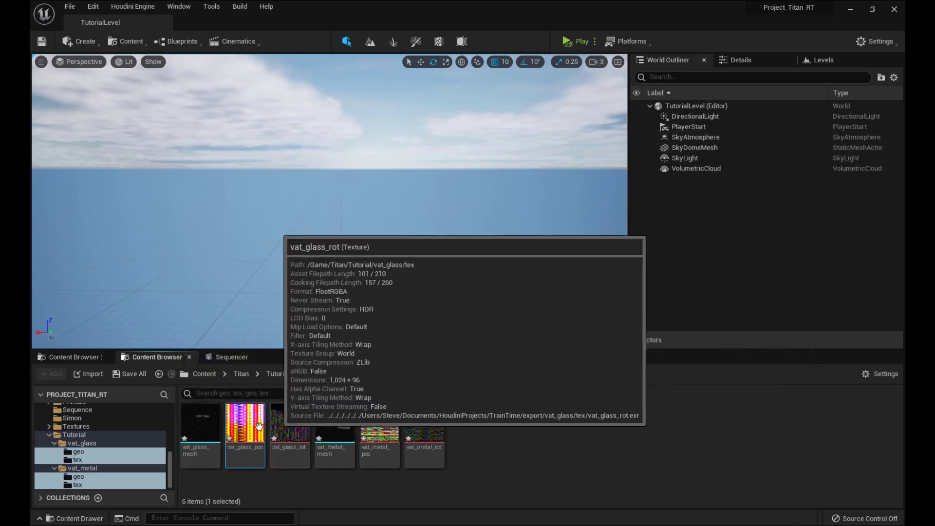
{"action": "left_click", "coordinate": [290, 423], "text": "ctrl"}
{"action": "left_click", "coordinate": [379, 423], "text": "ctrl"}
{"action": "left_click", "coordinate": [436, 418], "text": "ctrl"}
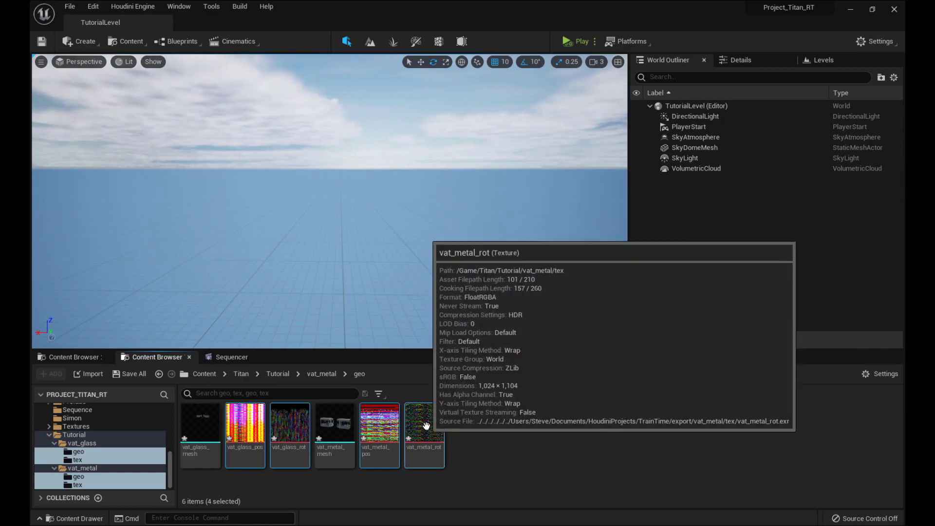
{"action": "right_click", "coordinate": [426, 425]}
{"action": "mouse_move", "coordinate": [558, 282]}
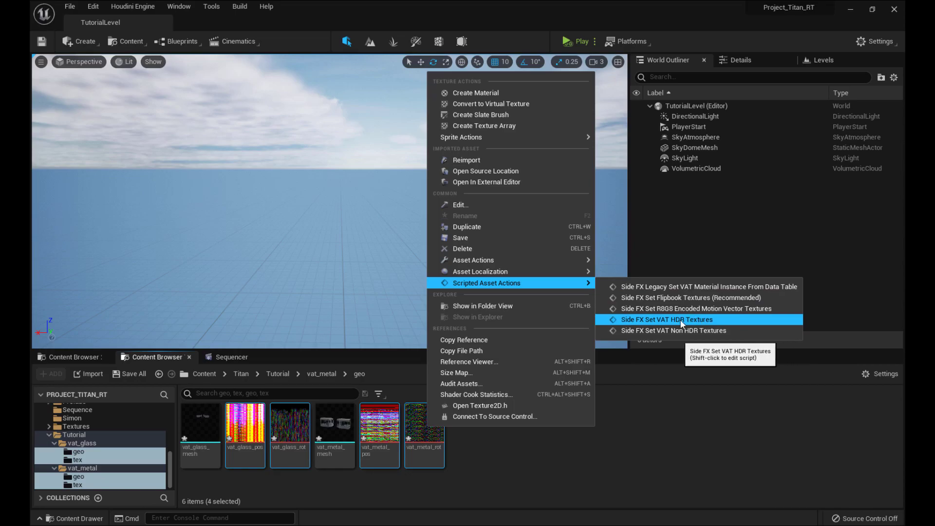
{"action": "left_click", "coordinate": [655, 320]}
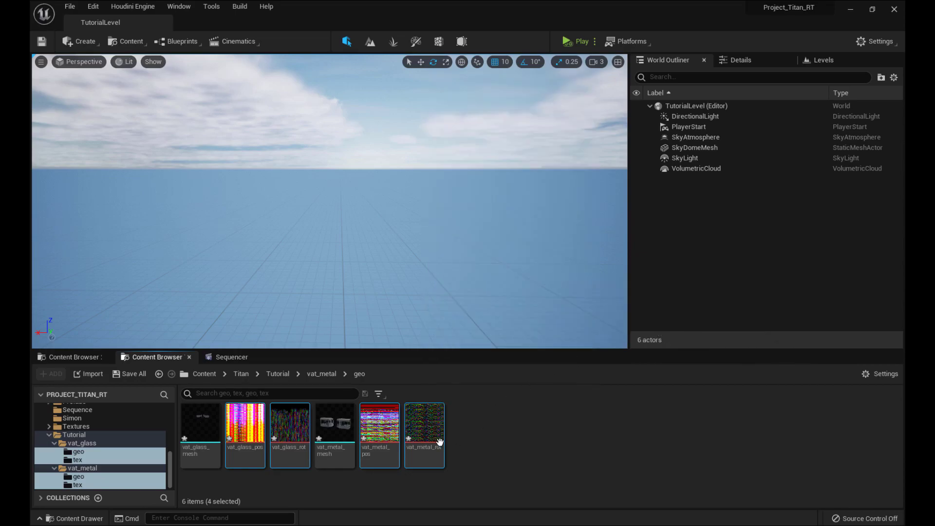
{"action": "mouse_move", "coordinate": [432, 431]}
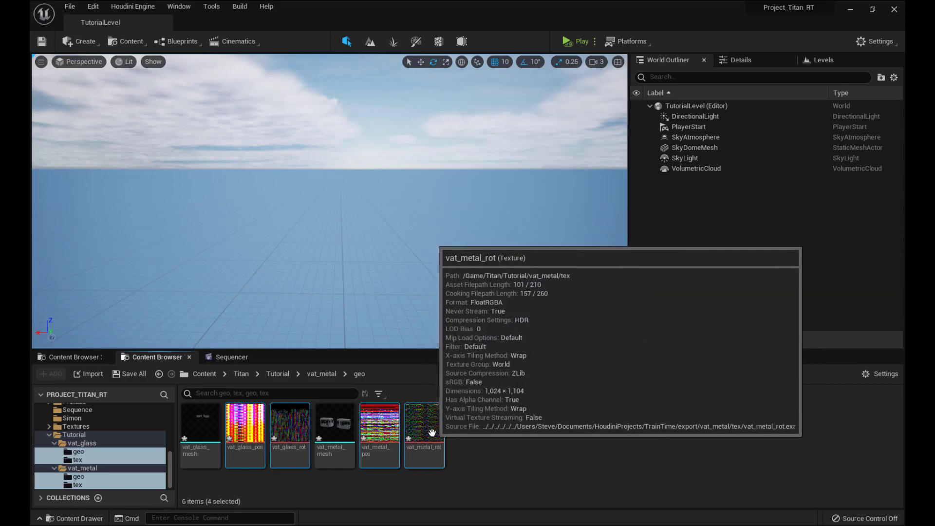
{"action": "left_click", "coordinate": [380, 432]}
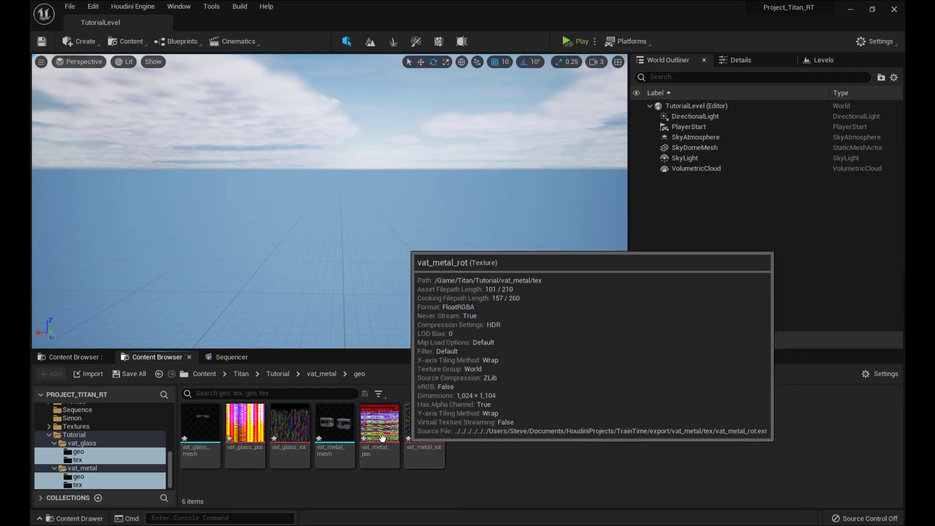
{"action": "left_click", "coordinate": [311, 452]}
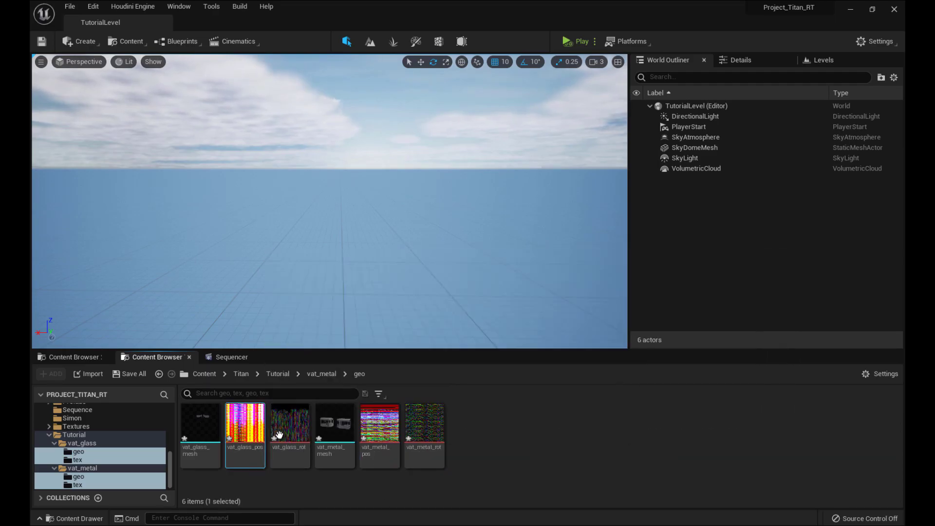
Reapply Side FX Set VAT HDR Textures to the vat_glass and vat_metal pos and rot textures and recheck the texture settings
{"action": "mouse_move", "coordinate": [256, 434]}
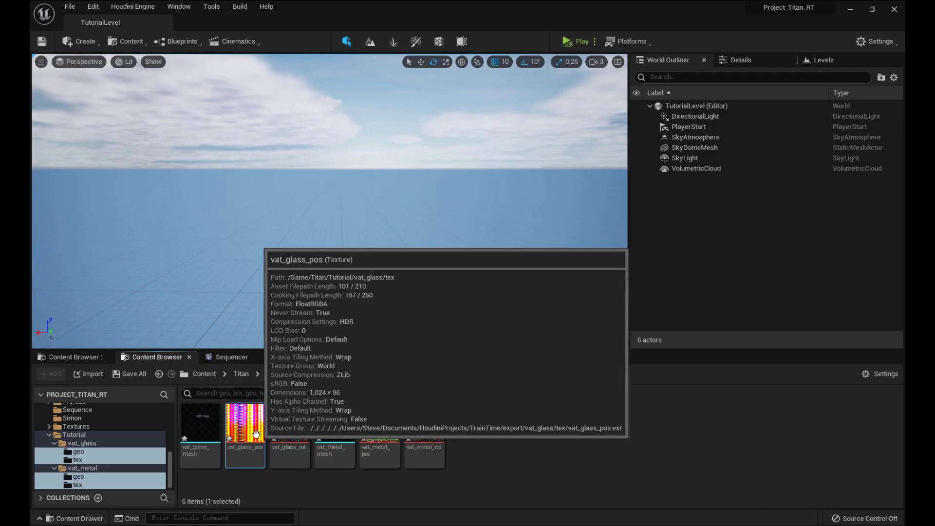
{"action": "left_click", "coordinate": [288, 432], "text": "ctrl"}
{"action": "left_click", "coordinate": [383, 426], "text": "ctrl"}
{"action": "left_click", "coordinate": [430, 425], "text": "ctrl"}
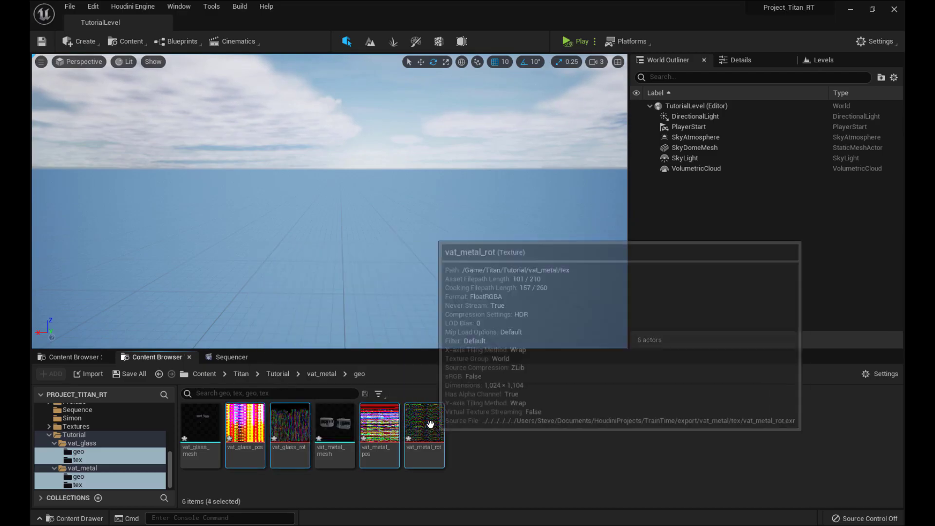
{"action": "right_click", "coordinate": [431, 425]}
{"action": "mouse_move", "coordinate": [521, 280]}
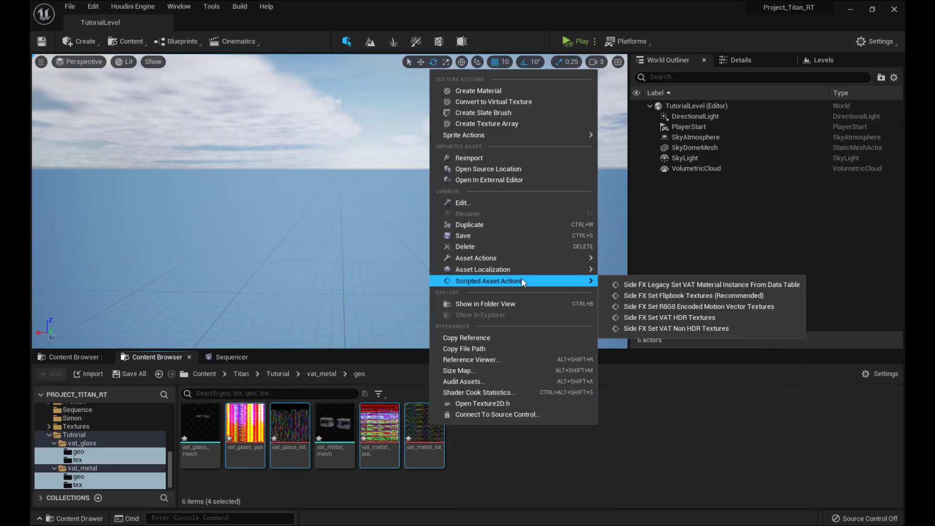
{"action": "left_click", "coordinate": [661, 317]}
{"action": "mouse_move", "coordinate": [417, 432]}
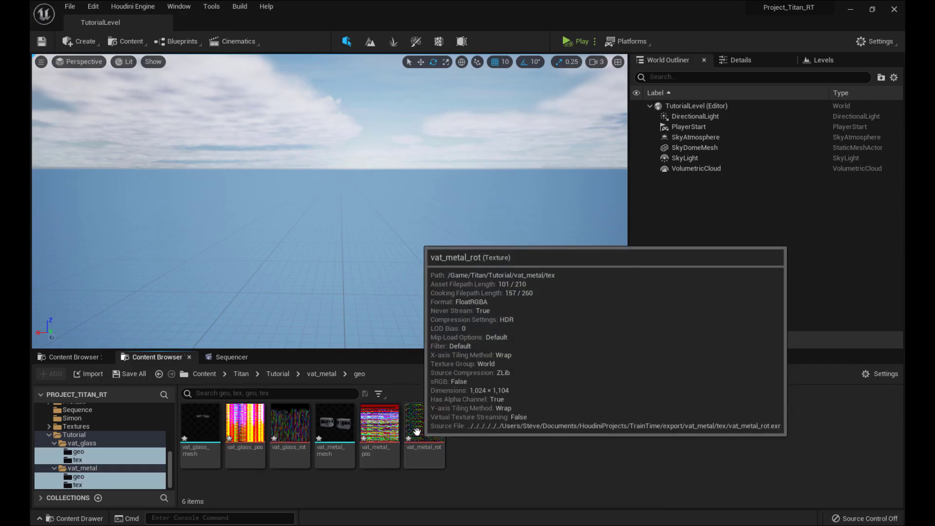
Save all six imported meshes and textures of the vat_glass and vat_metal exports
{"action": "left_click", "coordinate": [379, 431]}
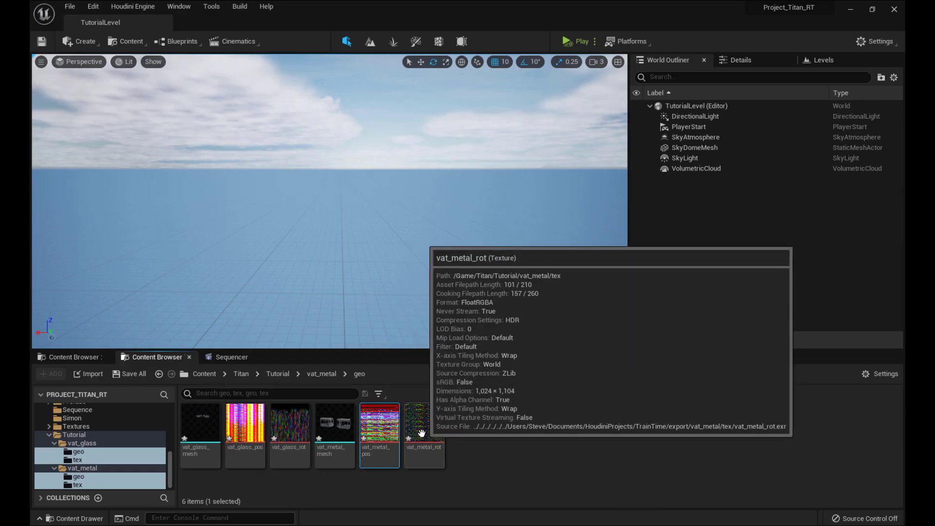
{"action": "key", "text": "ctrl+a"}
{"action": "key", "text": "ctrl+s"}
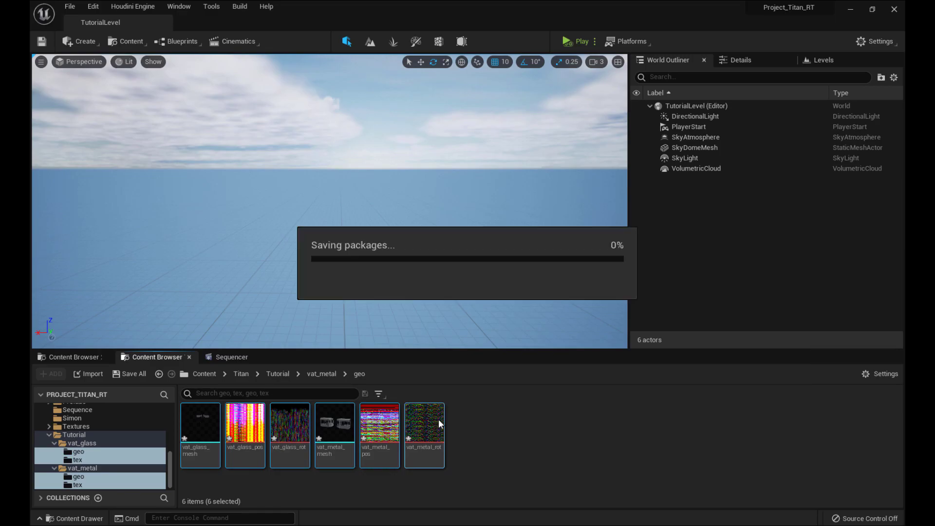
{"action": "left_click", "coordinate": [477, 420]}
Place vat_metal_mesh in the level and set its location to 0, 0, 0
{"action": "mouse_move", "coordinate": [432, 429]}
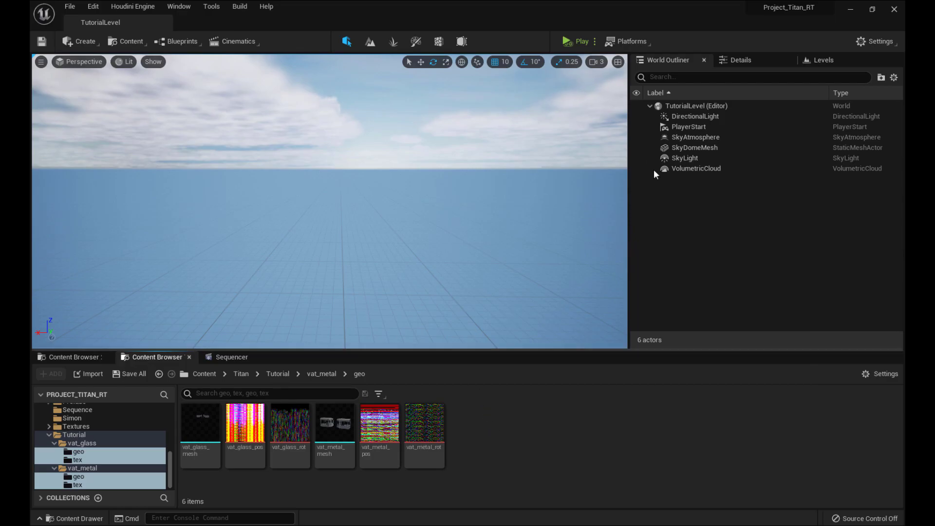
{"action": "left_click_drag", "start_coordinate": [335, 423], "coordinate": [623, 142]}
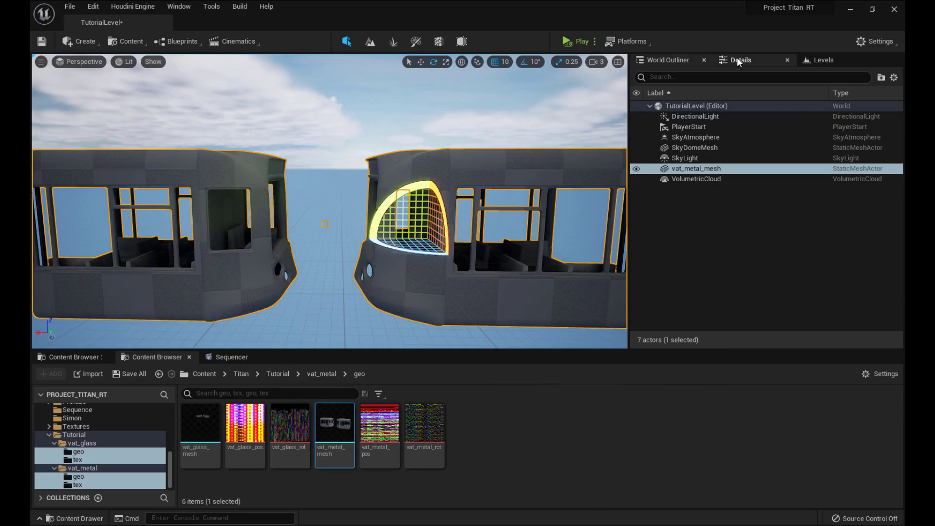
{"action": "left_click", "coordinate": [735, 62]}
{"action": "key", "text": "s"}
{"action": "right_click_drag", "start_coordinate": [497, 236], "coordinate": [491, 295]}
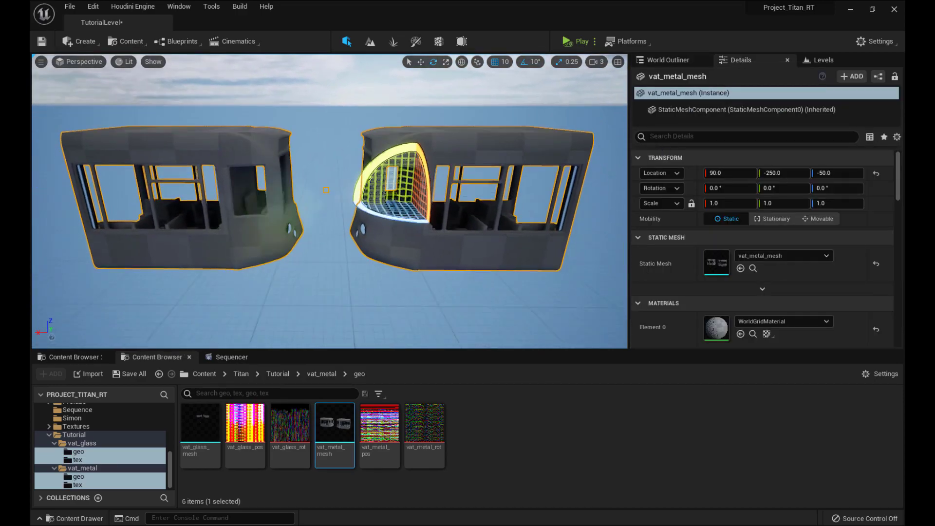
{"action": "right_click_drag", "start_coordinate": [340, 224], "coordinate": [340, 215]}
{"action": "left_click", "coordinate": [730, 173]}
{"action": "type", "text": "0"}
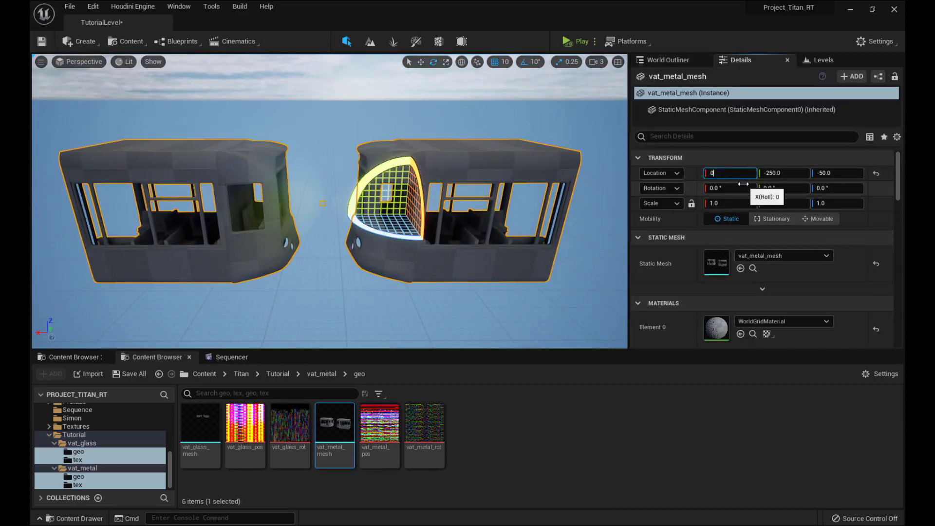
{"action": "key", "text": "Tab"}
{"action": "type", "text": "0"}
{"action": "key", "text": "Tab"}
{"action": "type", "text": "0"}
{"action": "key", "text": "Return"}
Add vat_glass_mesh to the level and set its location to 0, 0, 0
{"action": "left_click_drag", "start_coordinate": [210, 427], "coordinate": [328, 278]}
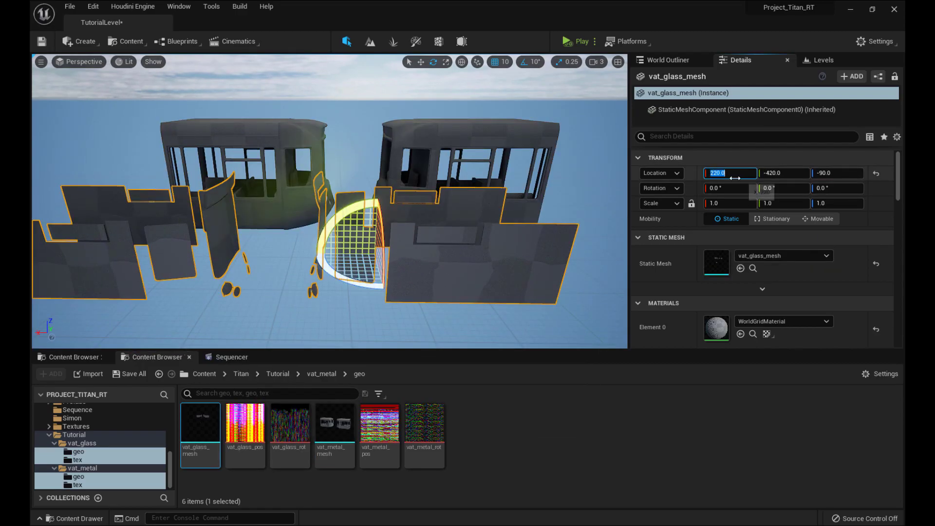
{"action": "type", "text": "0"}
{"action": "key", "text": "Tab"}
{"action": "type", "text": "0"}
{"action": "key", "text": "Tab"}
{"action": "type", "text": "0"}
{"action": "key", "text": "Return"}
Assign the Train_Metal_M material from the Tutorial folder to Element 0 of the placed vat_metal_mesh
{"action": "left_click", "coordinate": [462, 297]}
{"action": "right_click_drag", "start_coordinate": [476, 277], "coordinate": [482, 251]}
{"action": "key", "text": "w"}
{"action": "left_click", "coordinate": [476, 278]}
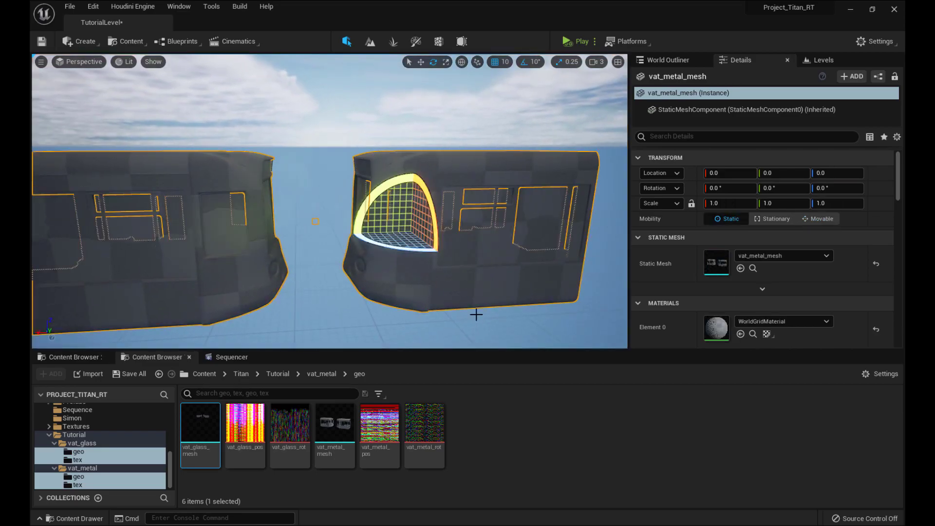
{"action": "scroll", "coordinate": [476, 315], "scroll_direction": "down", "scroll_amount": 4}
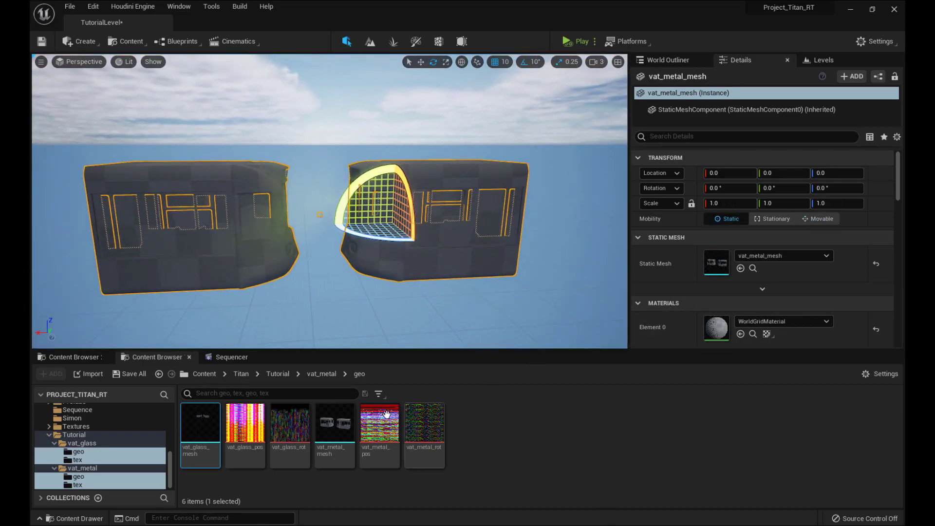
{"action": "left_click", "coordinate": [294, 485]}
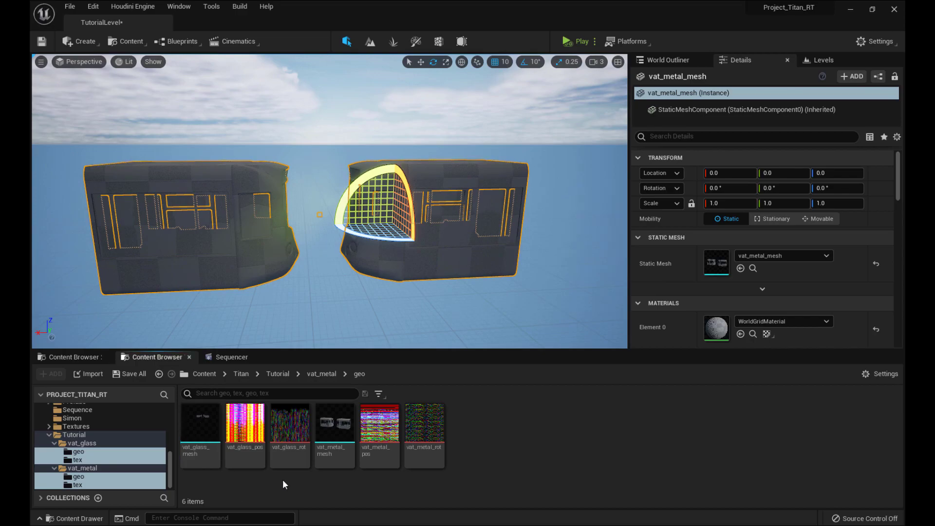
{"action": "left_click", "coordinate": [74, 434]}
{"action": "left_click", "coordinate": [542, 447]}
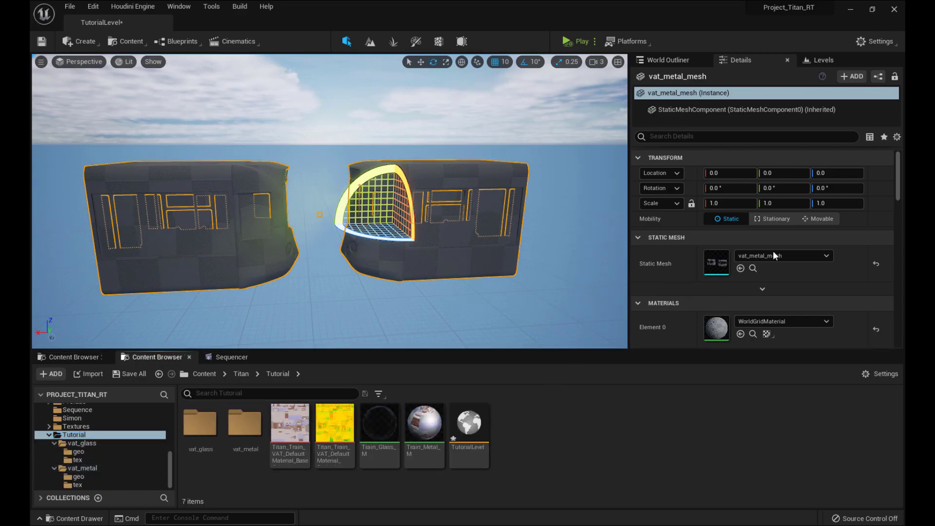
{"action": "scroll", "coordinate": [896, 169], "scroll_direction": "down", "scroll_amount": 1}
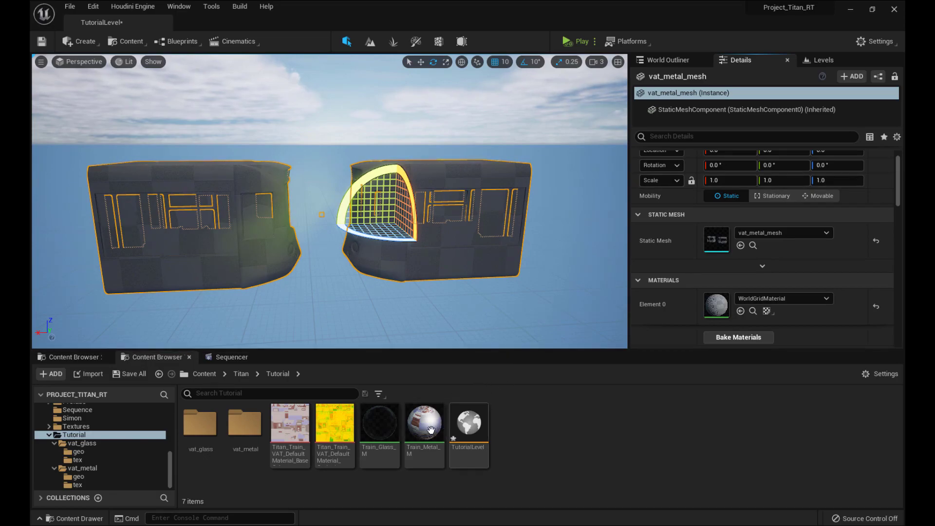
{"action": "mouse_move", "coordinate": [433, 428]}
{"action": "left_mouse_down"}
{"action": "mouse_move", "coordinate": [615, 375]}
{"action": "mouse_move", "coordinate": [750, 316]}
{"action": "mouse_move", "coordinate": [740, 322]}
{"action": "left_mouse_up"}
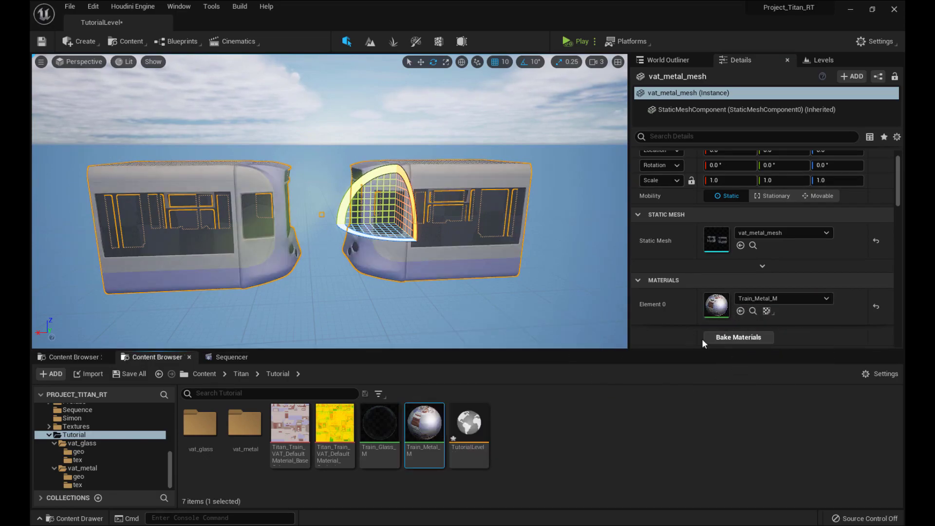
Assign the Train_Glass_M material to Element 0 of the placed vat_glass_mesh
{"action": "left_click", "coordinate": [461, 234]}
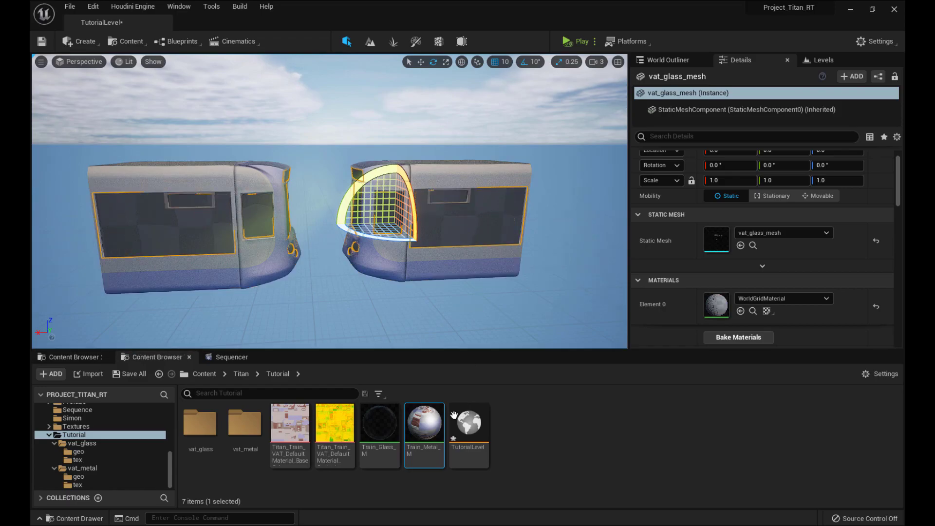
{"action": "left_click_drag", "start_coordinate": [379, 423], "coordinate": [648, 301]}
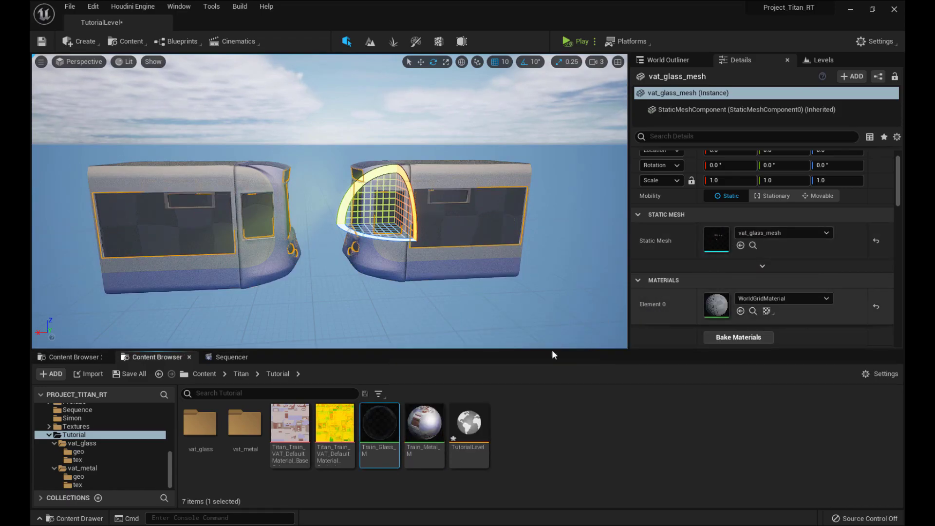
{"action": "left_click_drag", "start_coordinate": [379, 423], "coordinate": [715, 304]}
{"action": "left_click", "coordinate": [603, 307]}
Inspect the train's metal and glass materials from several viewpoints in the viewport and save the level
{"action": "right_click_drag", "start_coordinate": [550, 292], "coordinate": [570, 298]}
{"action": "key", "text": "w"}
{"action": "key", "text": "w"}
{"action": "mouse_move", "coordinate": [302, 220]}
{"action": "right_mouse_down"}
{"action": "mouse_move", "coordinate": [347, 222]}
{"action": "mouse_move", "coordinate": [302, 221]}
{"action": "right_mouse_up"}
{"action": "mouse_move", "coordinate": [510, 263]}
{"action": "right_mouse_down"}
{"action": "mouse_move", "coordinate": [545, 263]}
{"action": "mouse_move", "coordinate": [493, 265]}
{"action": "right_mouse_up"}
{"action": "key", "text": "s"}
{"action": "key", "text": "w"}
{"action": "key", "text": "ctrl+s"}
{"action": "right_click_drag", "start_coordinate": [453, 290], "coordinate": [528, 320]}
{"action": "key", "text": "d"}
{"action": "key", "text": "s"}
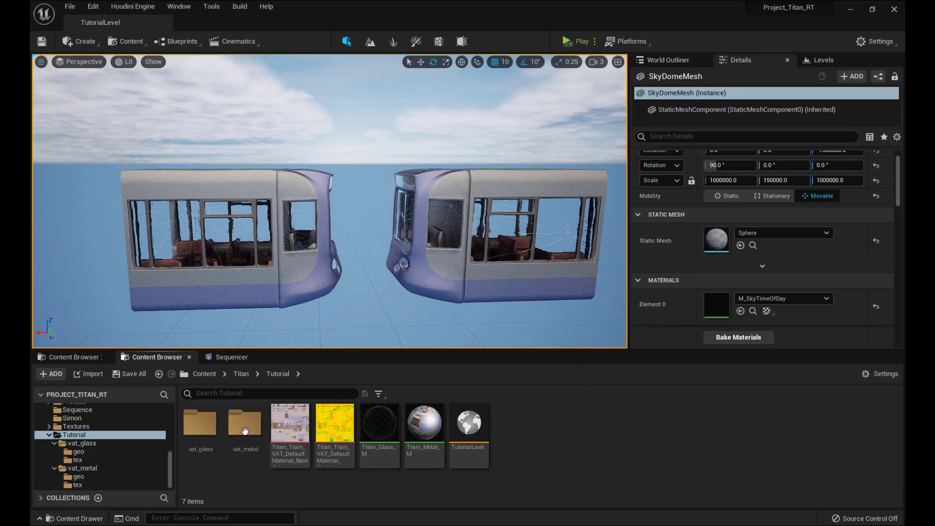
Look into the vat_glass tex folder, return to the Tutorial folder and open the Train_Metal_M material for editing
{"action": "left_click", "coordinate": [121, 459]}
{"action": "left_click", "coordinate": [116, 485]}
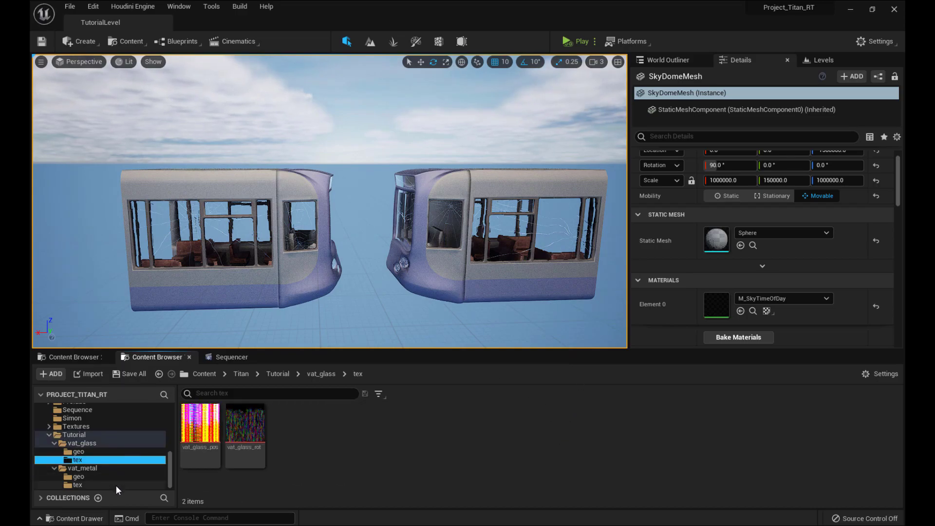
{"action": "left_click", "coordinate": [106, 434]}
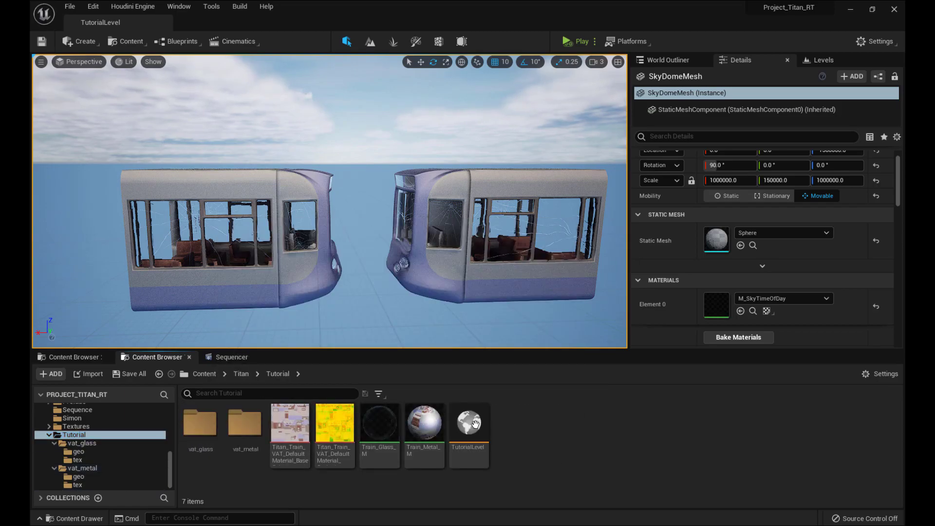
{"action": "double_click", "coordinate": [425, 423]}
Reposition the Train_Metal_M output node lower in the graph and add an MF_VAT_SoftBodyDeformation function below the Roughness texture
{"action": "scroll", "coordinate": [472, 361], "scroll_direction": "down", "scroll_amount": 3}
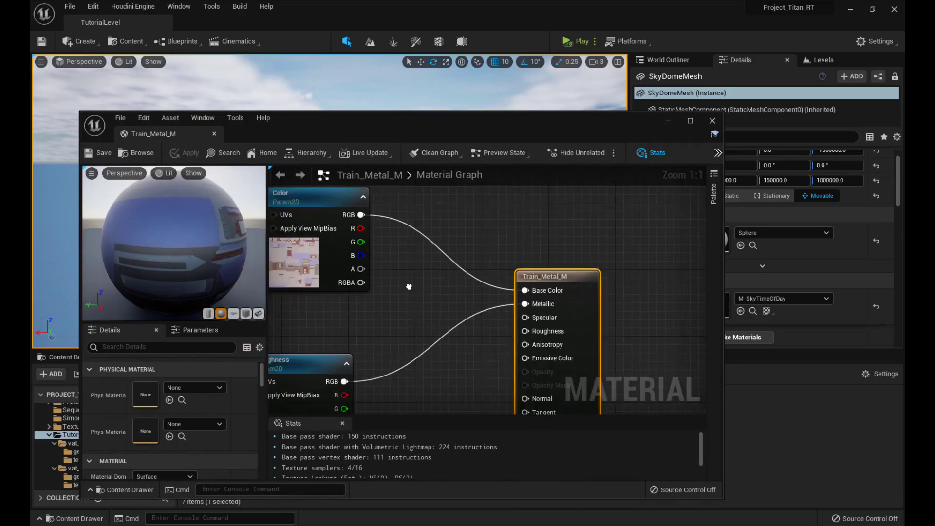
{"action": "left_click_drag", "start_coordinate": [630, 202], "coordinate": [650, 306]}
{"action": "right_click_drag", "start_coordinate": [500, 374], "coordinate": [597, 286]}
{"action": "right_click", "coordinate": [503, 306]}
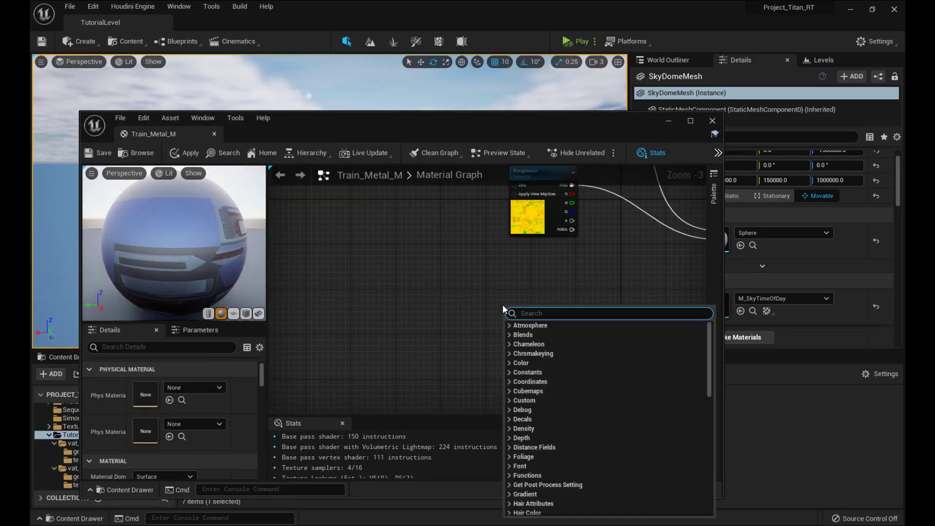
{"action": "type", "text": "soft"}
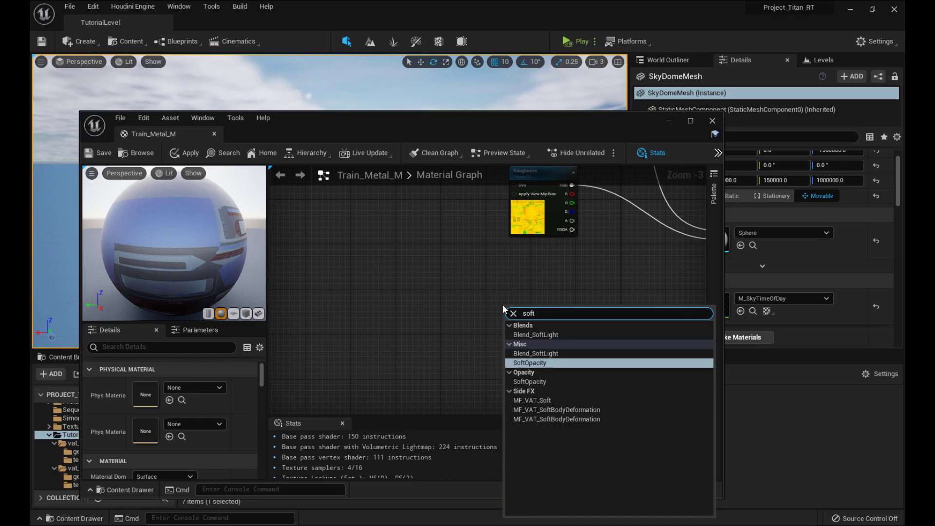
{"action": "left_click", "coordinate": [572, 411]}
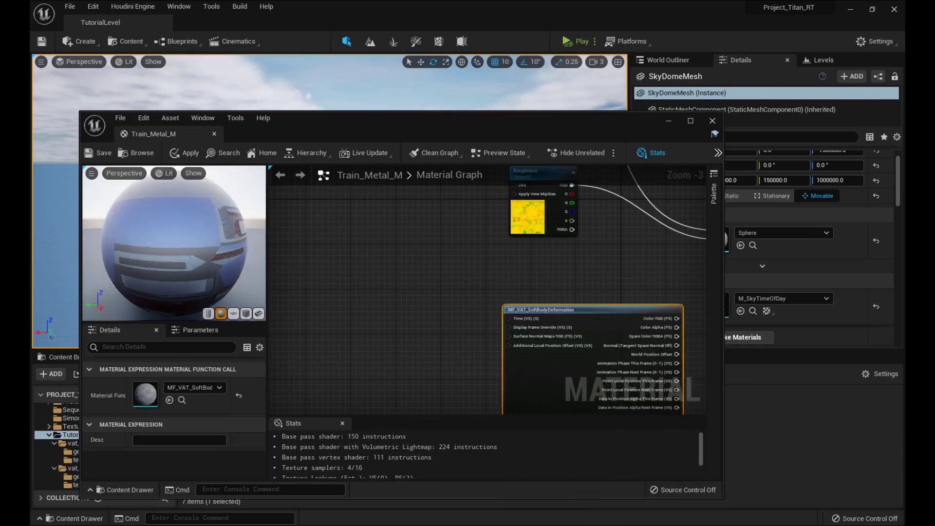
Arrange the MF_VAT_SoftBodyDeformation node beside the material output node and read its usage description
{"action": "scroll", "coordinate": [411, 272], "scroll_direction": "down", "scroll_amount": 2}
{"action": "left_click_drag", "start_coordinate": [509, 296], "coordinate": [415, 260]}
{"action": "scroll", "coordinate": [546, 299], "scroll_direction": "up", "scroll_amount": 2}
{"action": "left_click", "coordinate": [491, 331]}
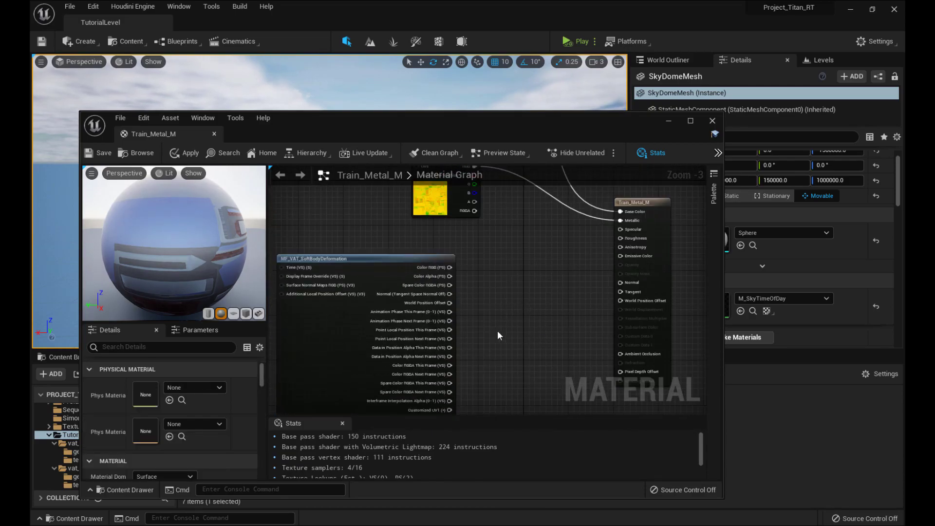
{"action": "right_click_drag", "start_coordinate": [489, 329], "coordinate": [544, 328]}
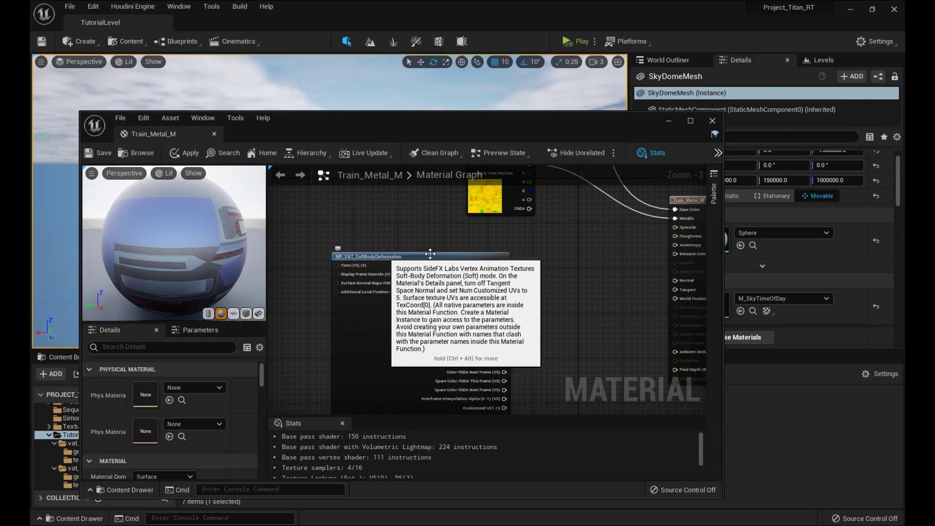
{"action": "right_click_drag", "start_coordinate": [543, 316], "coordinate": [465, 301]}
{"action": "scroll", "coordinate": [496, 328], "scroll_direction": "up", "scroll_amount": 1}
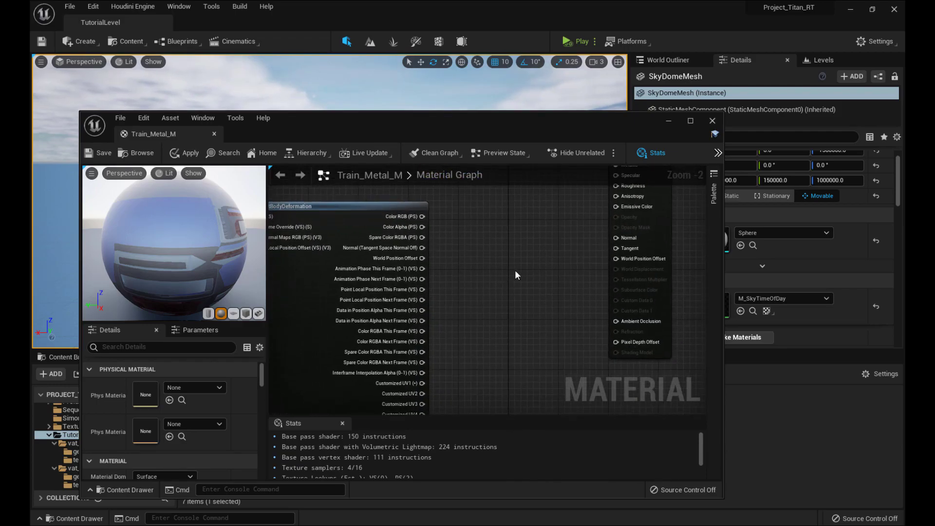
{"action": "right_click_drag", "start_coordinate": [484, 247], "coordinate": [486, 273]}
{"action": "left_click_drag", "start_coordinate": [399, 234], "coordinate": [456, 227]}
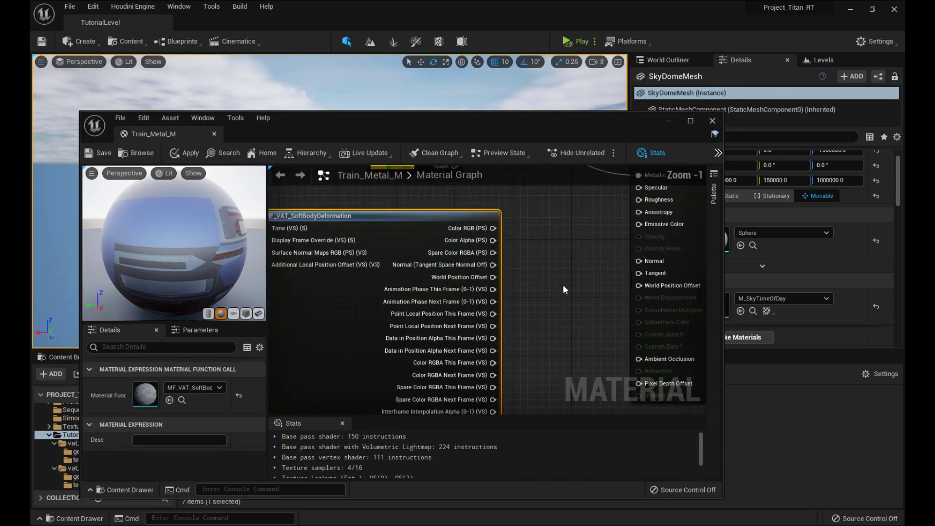
Connect the function's World Position Offset and Normal (Tangent Space Normal Off) outputs to the material's World Position Offset and Normal inputs
{"action": "scroll", "coordinate": [564, 285], "scroll_direction": "up", "scroll_amount": 1}
{"action": "right_click_drag", "start_coordinate": [564, 285], "coordinate": [507, 298]}
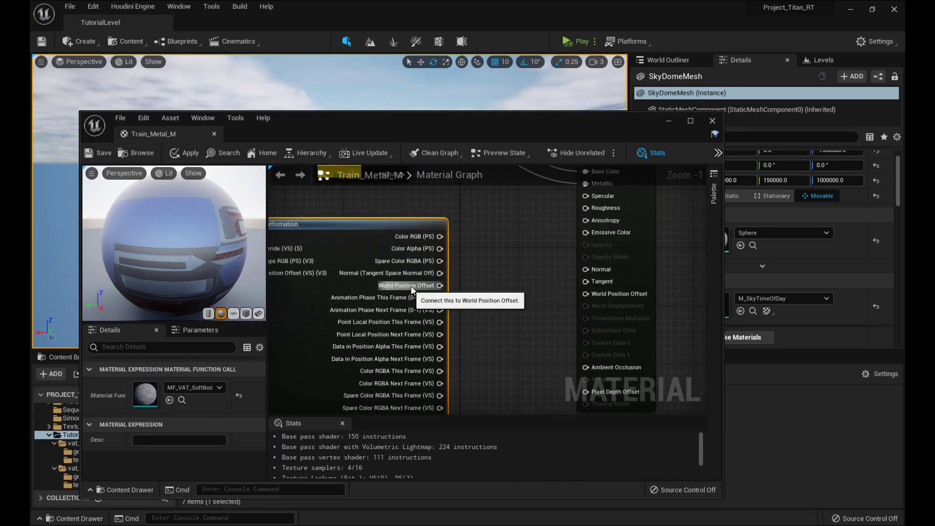
{"action": "left_click_drag", "start_coordinate": [573, 297], "coordinate": [587, 295]}
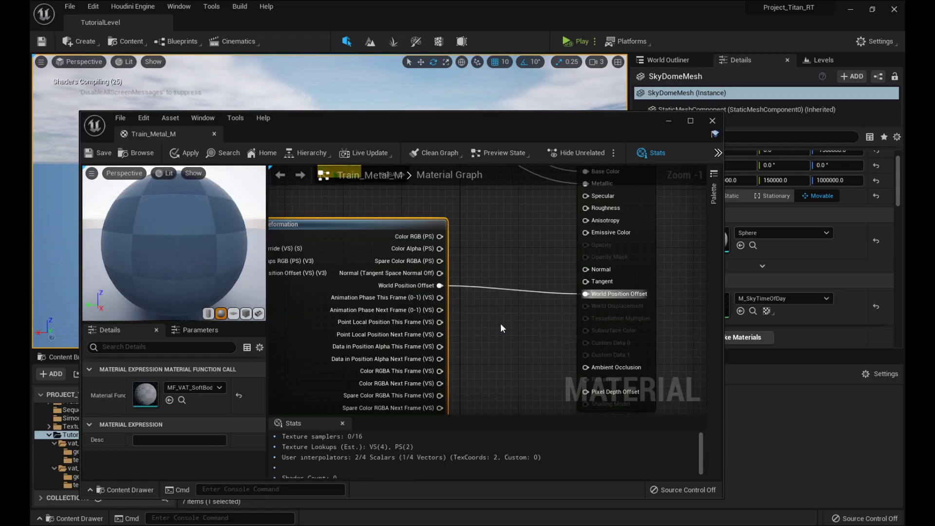
{"action": "right_click_drag", "start_coordinate": [587, 295], "coordinate": [583, 311]}
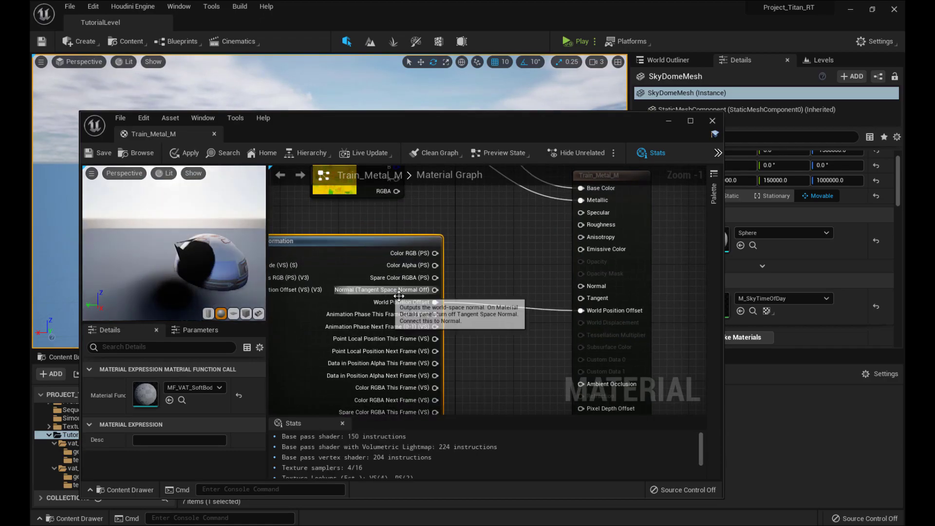
{"action": "left_click_drag", "start_coordinate": [420, 290], "coordinate": [488, 290]}
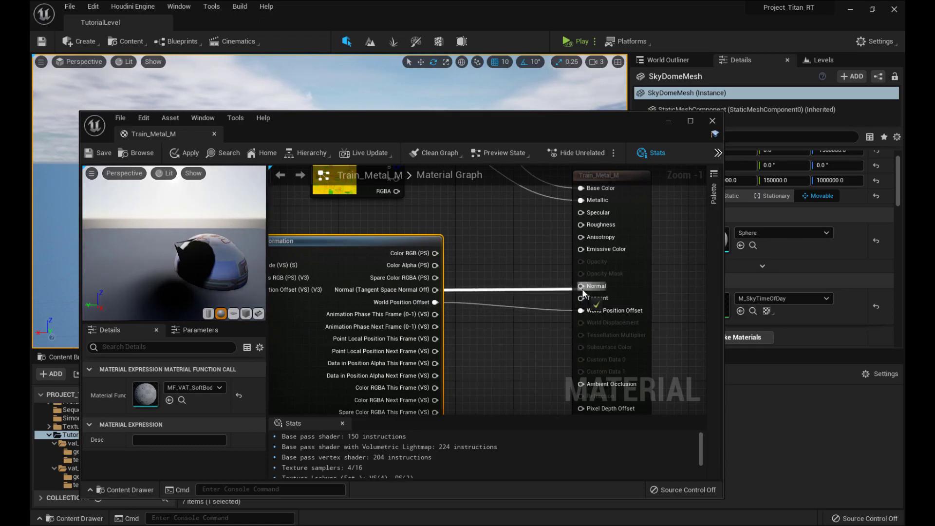
{"action": "left_click_drag", "start_coordinate": [582, 288], "coordinate": [582, 287]}
{"action": "right_click_drag", "start_coordinate": [522, 253], "coordinate": [498, 300]}
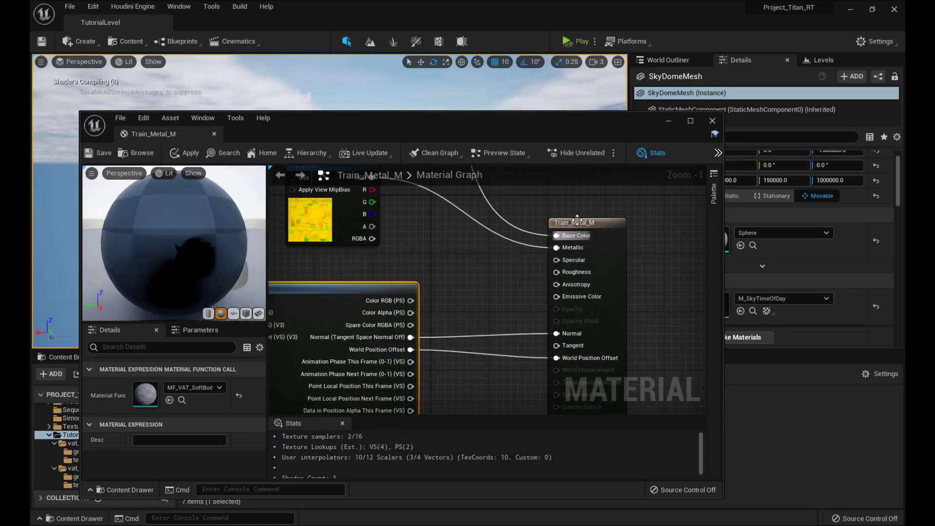
Filter the Train_Metal_M output node's properties by "tangent" and turn off Tangent Space Normal
{"action": "left_click", "coordinate": [577, 221]}
{"action": "left_click", "coordinate": [176, 347]}
{"action": "type", "text": "tangent"}
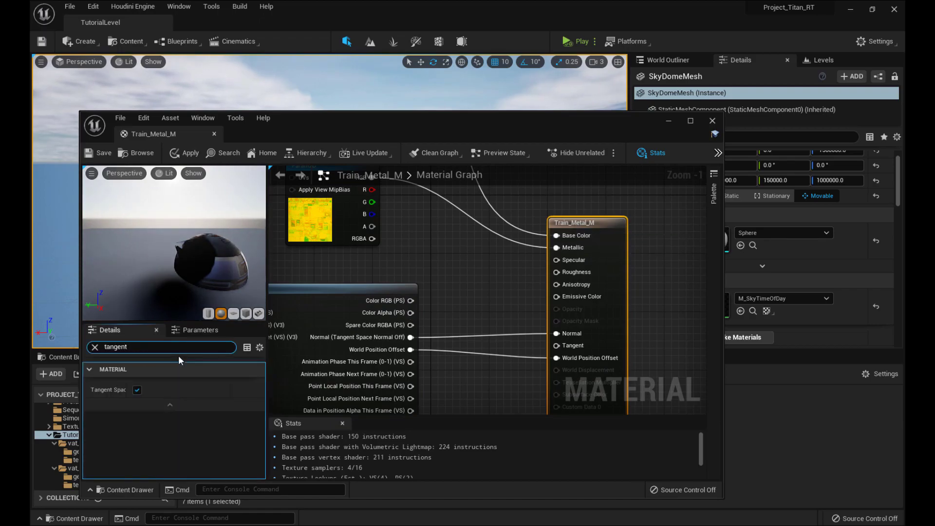
{"action": "left_click_drag", "start_coordinate": [125, 387], "coordinate": [184, 383]}
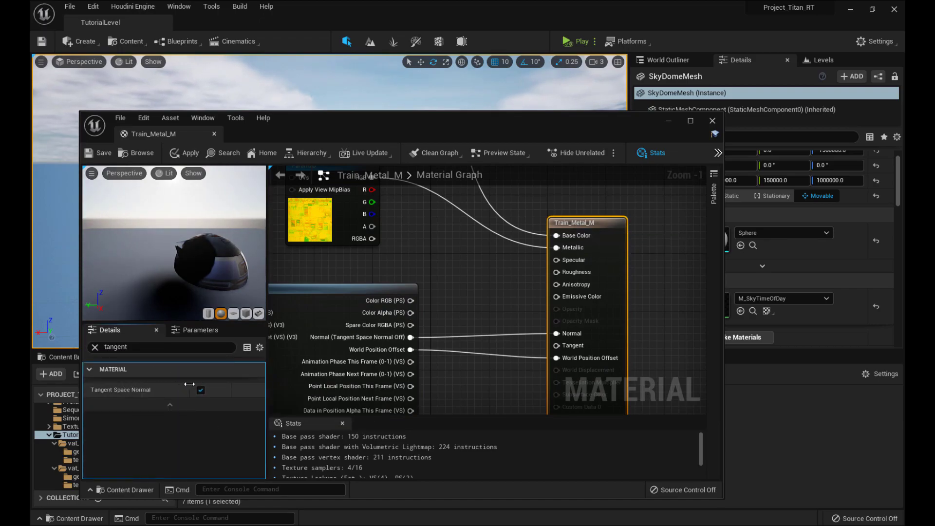
{"action": "left_click", "coordinate": [172, 390]}
Filter the output node's properties by "uv" and set Num Customized UVs to 5
{"action": "right_click_drag", "start_coordinate": [473, 399], "coordinate": [507, 328]}
{"action": "scroll", "coordinate": [529, 265], "scroll_direction": "down", "scroll_amount": 2}
{"action": "scroll", "coordinate": [483, 344], "scroll_direction": "up", "scroll_amount": 1}
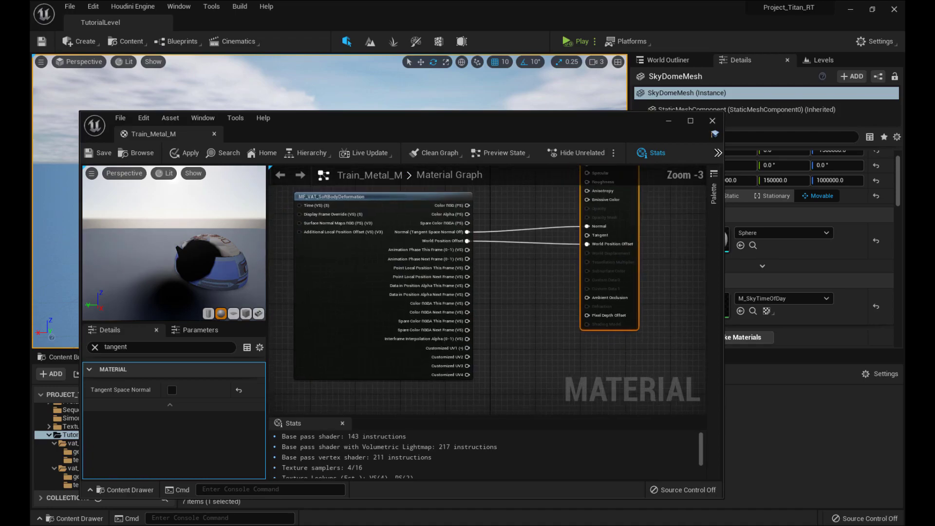
{"action": "scroll", "coordinate": [482, 375], "scroll_direction": "down", "scroll_amount": 1}
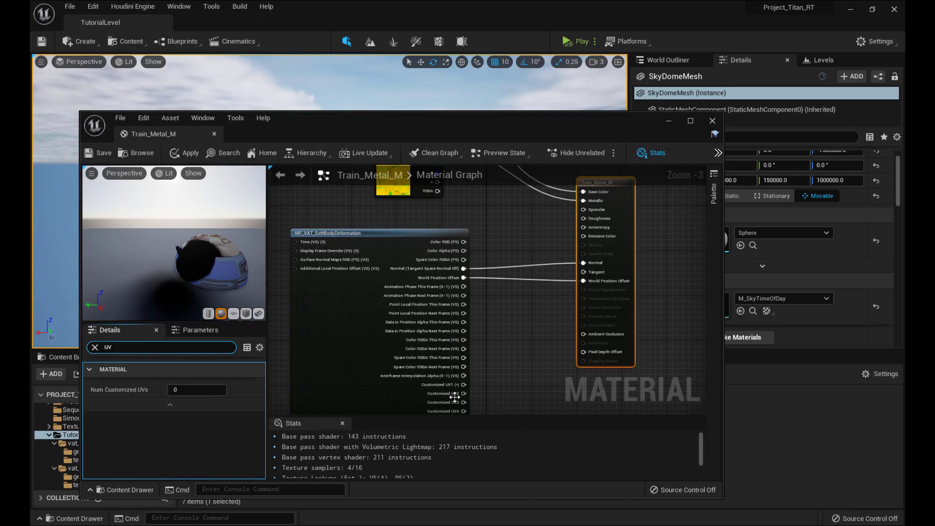
{"action": "left_click", "coordinate": [207, 394]}
{"action": "type", "text": "5"}
{"action": "key", "text": "Return"}
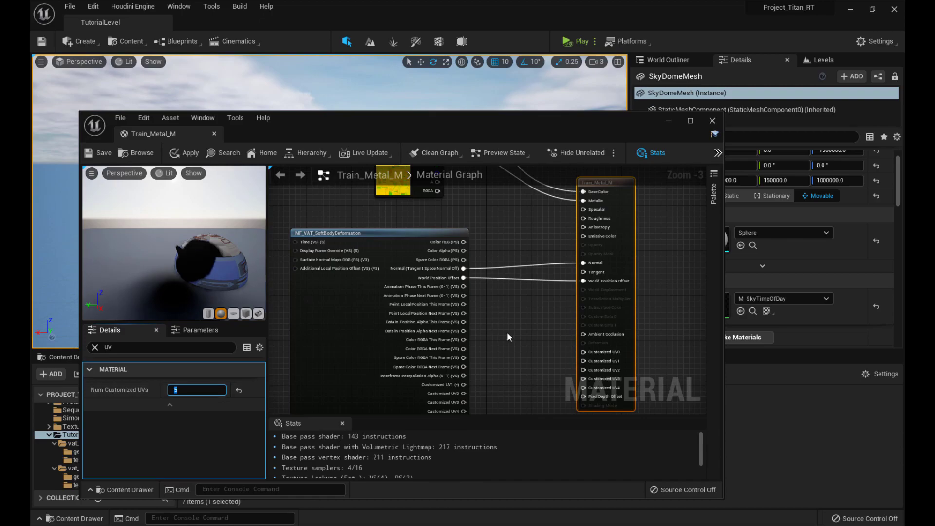
Connect the function's Customized UV4, UV3, UV2 and UV1 outputs to the matching Customized UV inputs of the material
{"action": "scroll", "coordinate": [491, 316], "scroll_direction": "up", "scroll_amount": 1}
{"action": "right_click_drag", "start_coordinate": [503, 354], "coordinate": [509, 321]}
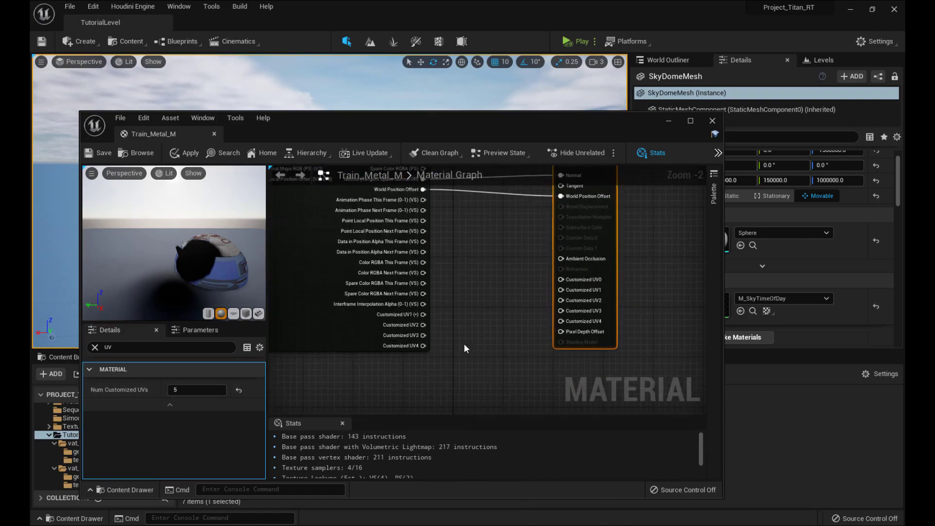
{"action": "left_click_drag", "start_coordinate": [556, 320], "coordinate": [560, 322]}
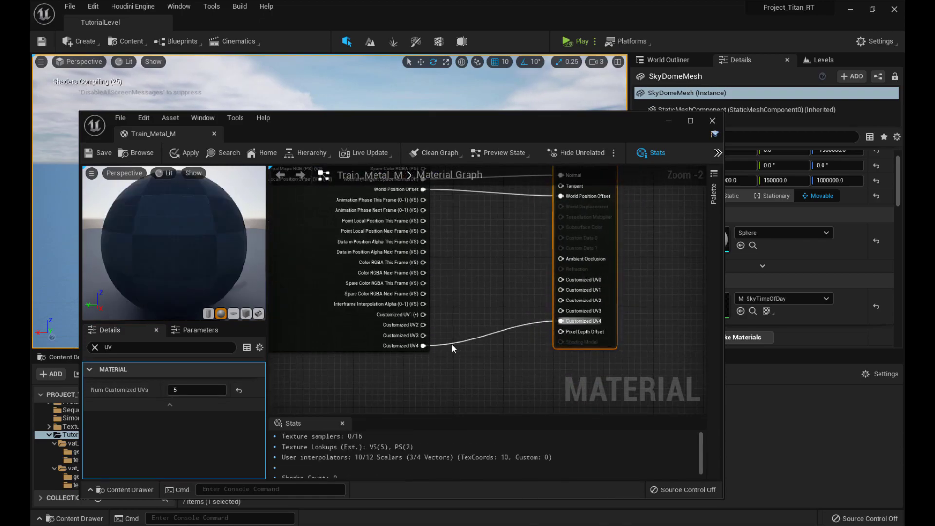
{"action": "left_click_drag", "start_coordinate": [423, 335], "coordinate": [478, 306]}
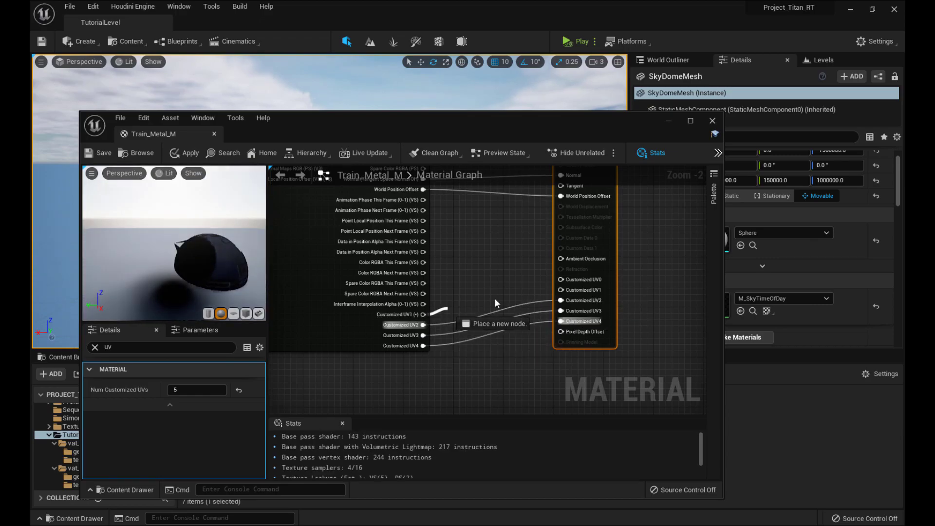
{"action": "left_click_drag", "start_coordinate": [559, 296], "coordinate": [559, 291]}
Review the finished graph connections and read the description of the function's Surface Normal Maps RGB input
{"action": "scroll", "coordinate": [497, 273], "scroll_direction": "down", "scroll_amount": 2}
{"action": "right_click_drag", "start_coordinate": [479, 262], "coordinate": [542, 334]}
{"action": "scroll", "coordinate": [542, 334], "scroll_direction": "up", "scroll_amount": 1}
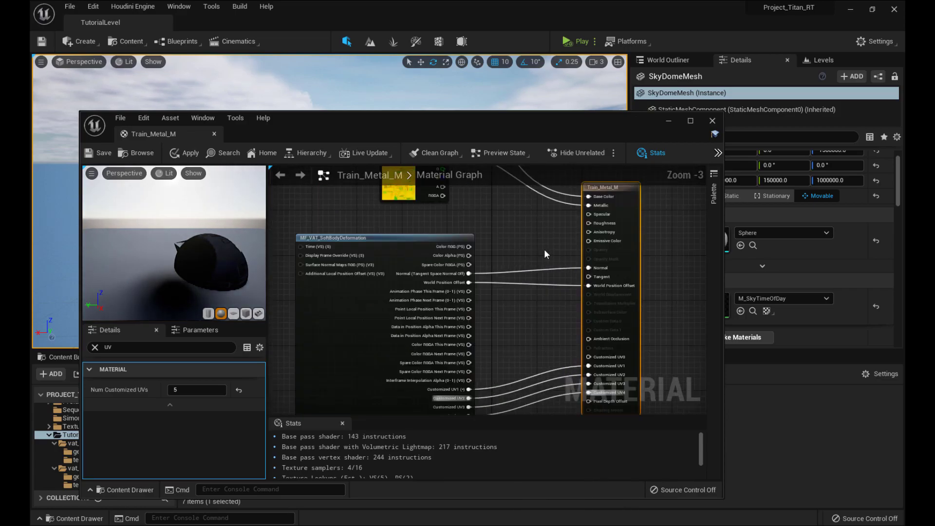
{"action": "scroll", "coordinate": [559, 249], "scroll_direction": "up", "scroll_amount": 2}
{"action": "right_click_drag", "start_coordinate": [550, 237], "coordinate": [602, 359]}
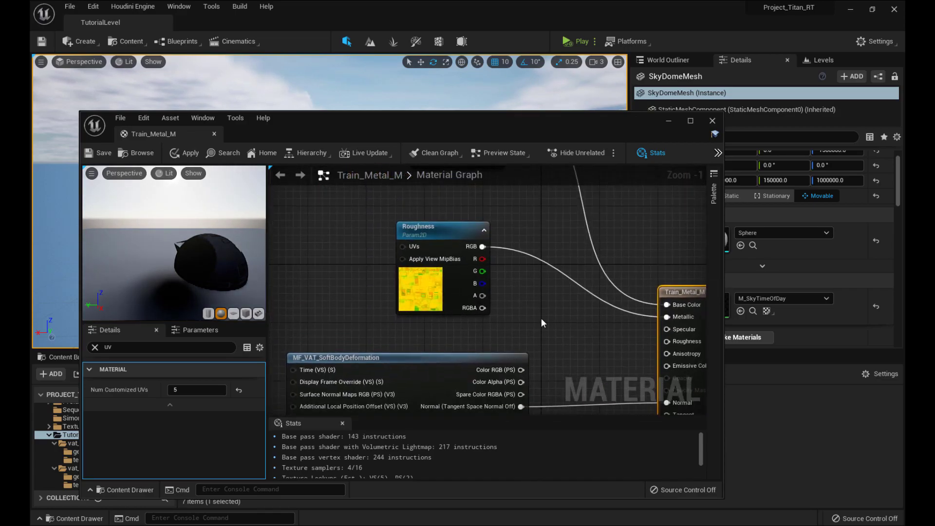
{"action": "right_click_drag", "start_coordinate": [553, 311], "coordinate": [565, 373]}
{"action": "right_click_drag", "start_coordinate": [542, 370], "coordinate": [527, 238]}
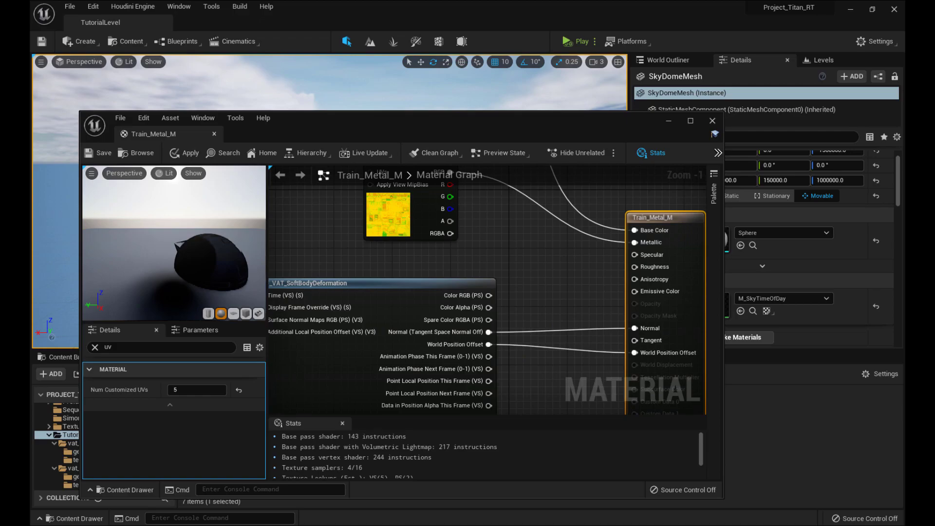
{"action": "right_click_drag", "start_coordinate": [271, 321], "coordinate": [411, 320]}
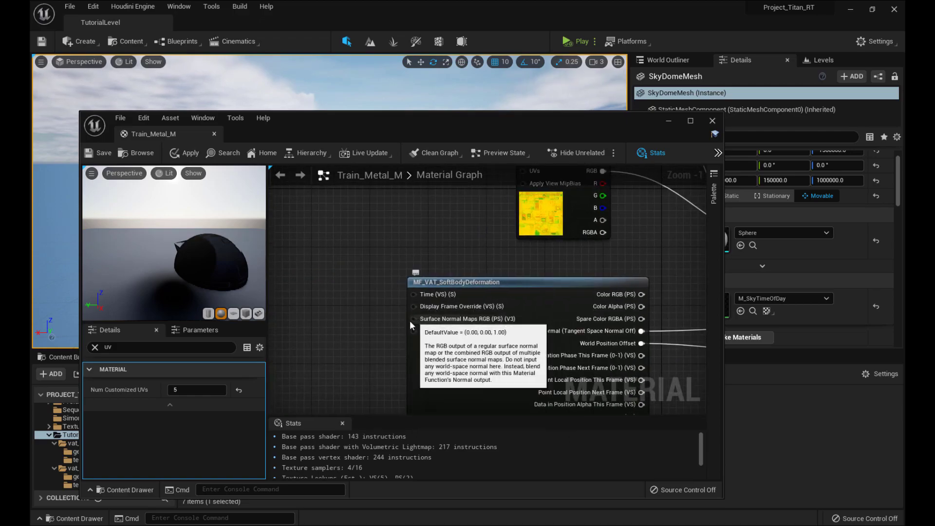
{"action": "scroll", "coordinate": [351, 327], "scroll_direction": "down", "scroll_amount": 3}
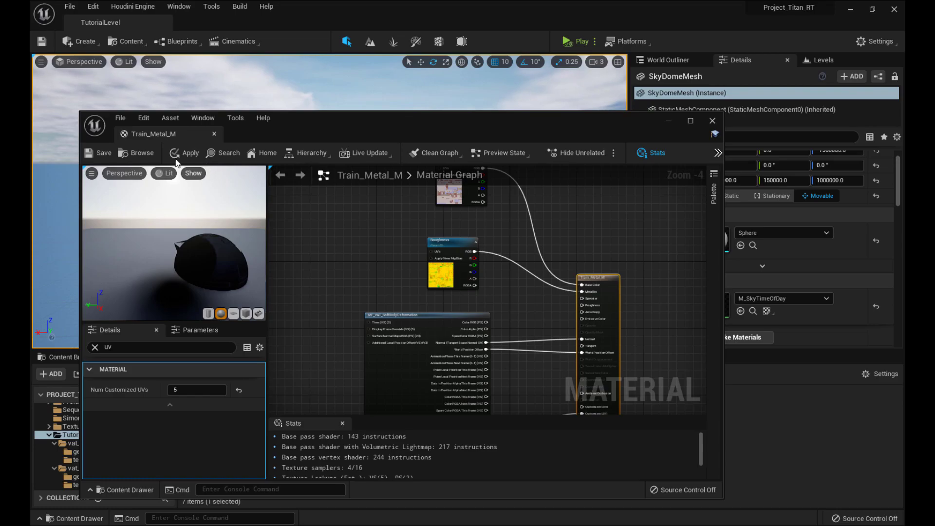
Save Train_Metal_M, minimize its editor and create a material instance from it in the Tutorial folder
{"action": "left_click", "coordinate": [103, 154]}
{"action": "left_click", "coordinate": [669, 121]}
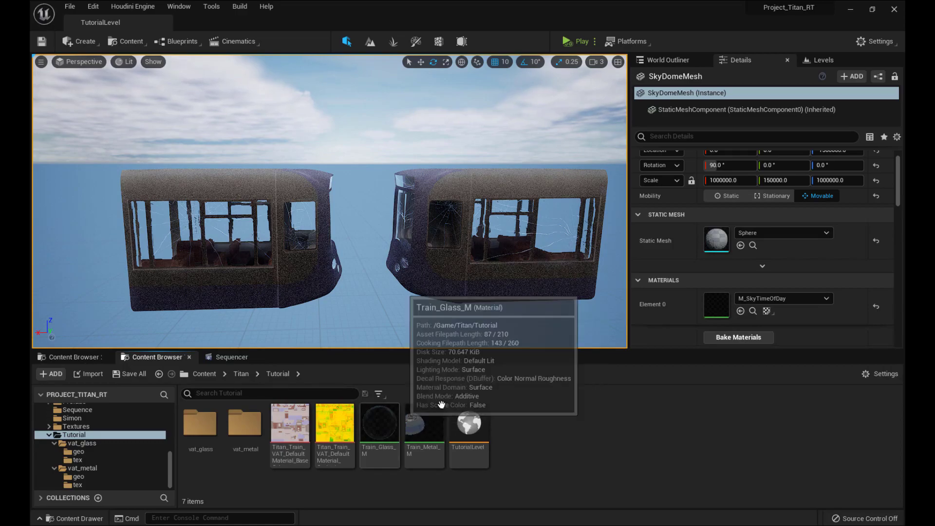
{"action": "left_click", "coordinate": [429, 422]}
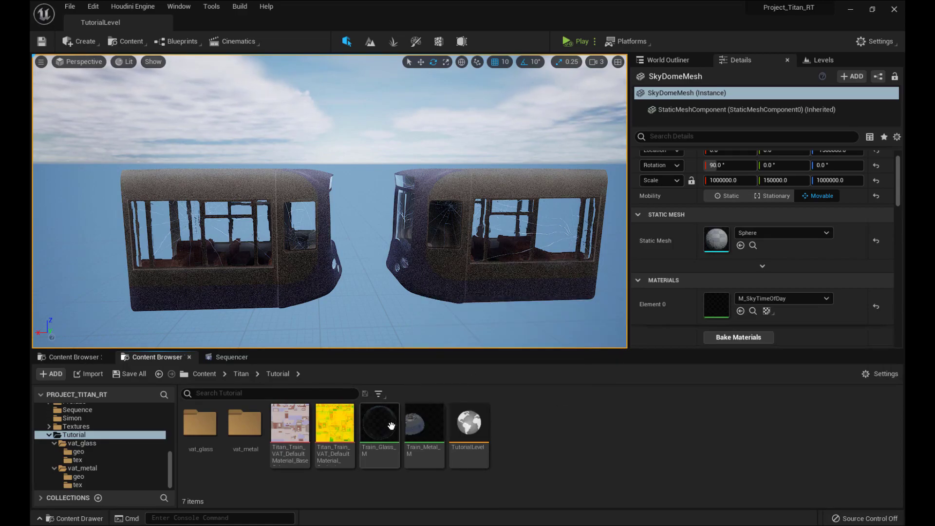
{"action": "right_click", "coordinate": [430, 425]}
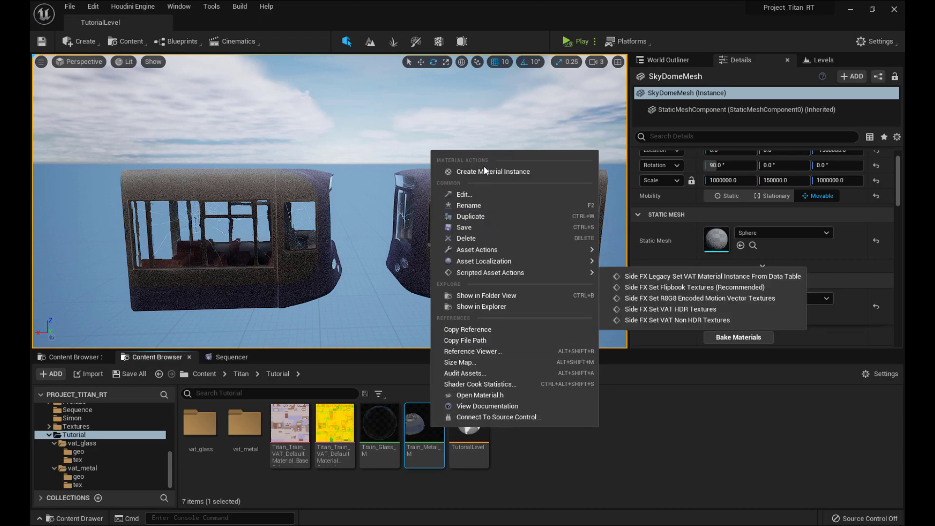
{"action": "left_click", "coordinate": [484, 165]}
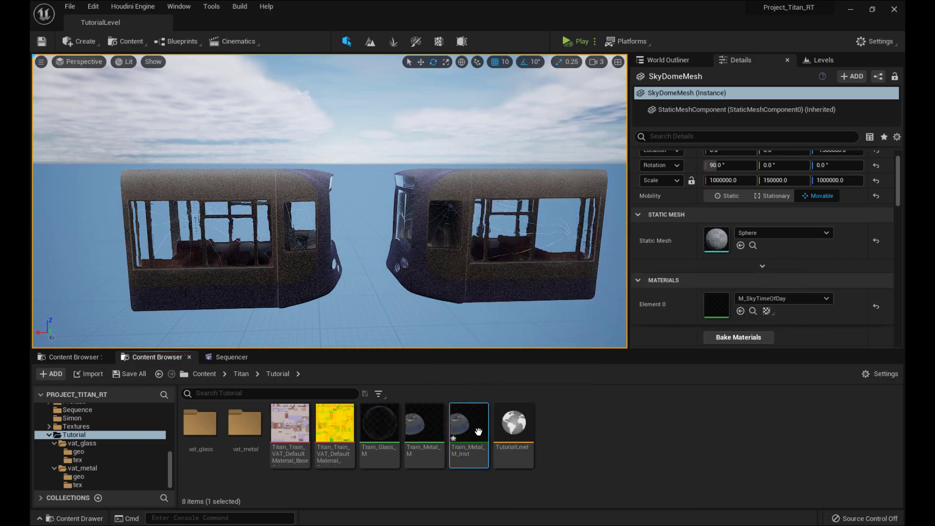
Assign Train_Metal_M_Inst to Element 0 of vat_metal_mesh and open the instance in the material editor
{"action": "left_click", "coordinate": [482, 272]}
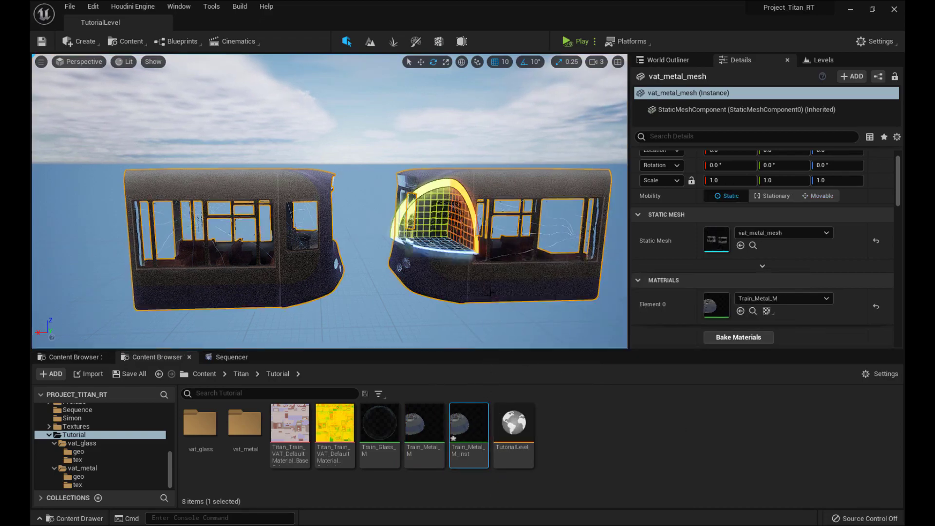
{"action": "left_click_drag", "start_coordinate": [468, 424], "coordinate": [736, 306]}
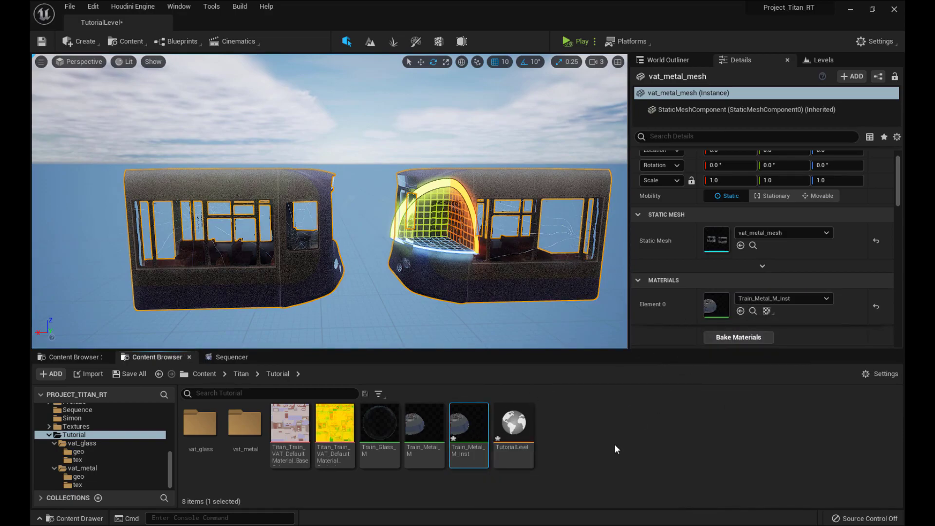
{"action": "double_click", "coordinate": [474, 428]}
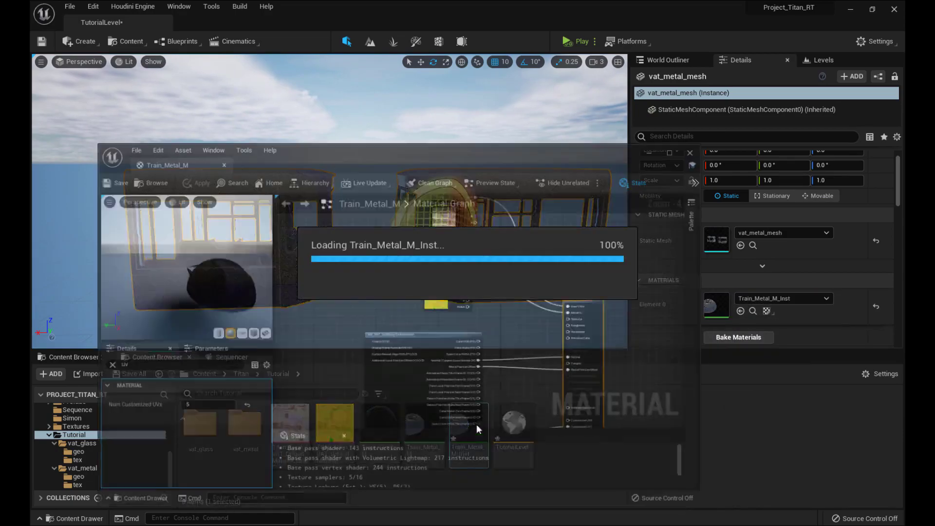
{"action": "left_click_drag", "start_coordinate": [402, 147], "coordinate": [591, 77]}
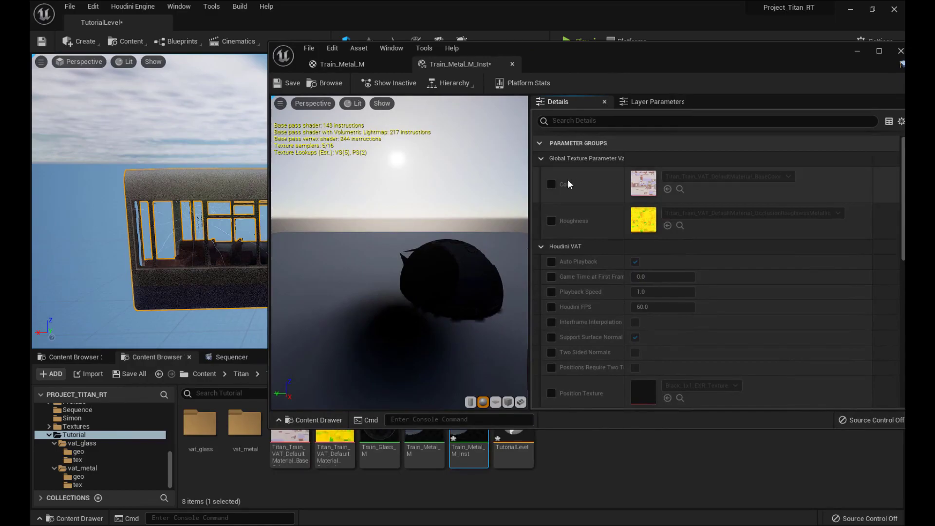
Enable the Position Texture and Rotation Texture overrides in the Houdini VAT group of Train_Metal_M_Inst
{"action": "mouse_move", "coordinate": [902, 151]}
{"action": "left_mouse_down"}
{"action": "mouse_move", "coordinate": [894, 195]}
{"action": "mouse_move", "coordinate": [898, 168]}
{"action": "left_mouse_up"}
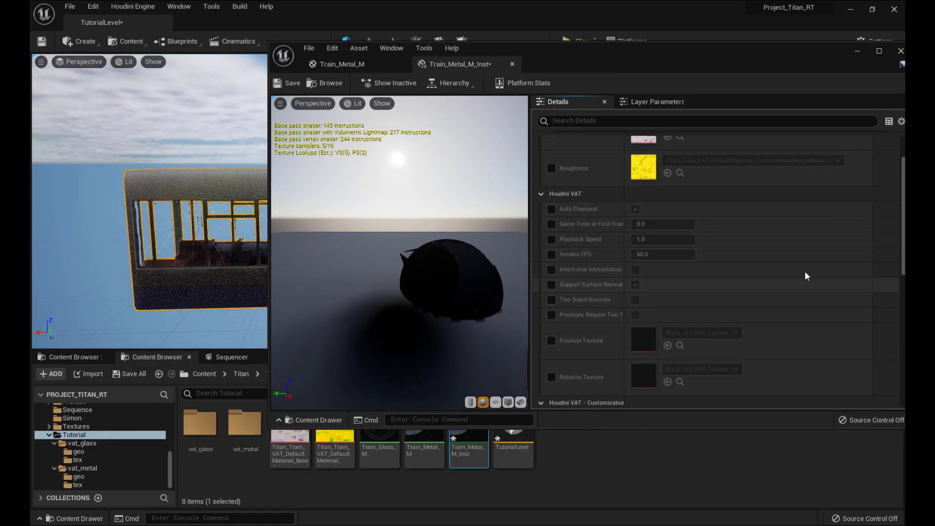
{"action": "scroll", "coordinate": [572, 250], "scroll_direction": "down", "scroll_amount": 5}
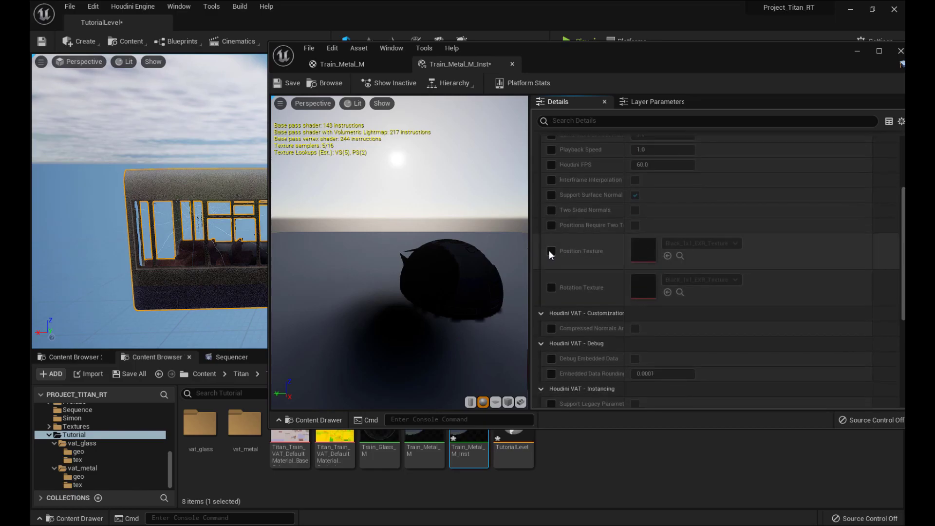
{"action": "left_click", "coordinate": [551, 287]}
{"action": "left_click", "coordinate": [551, 251]}
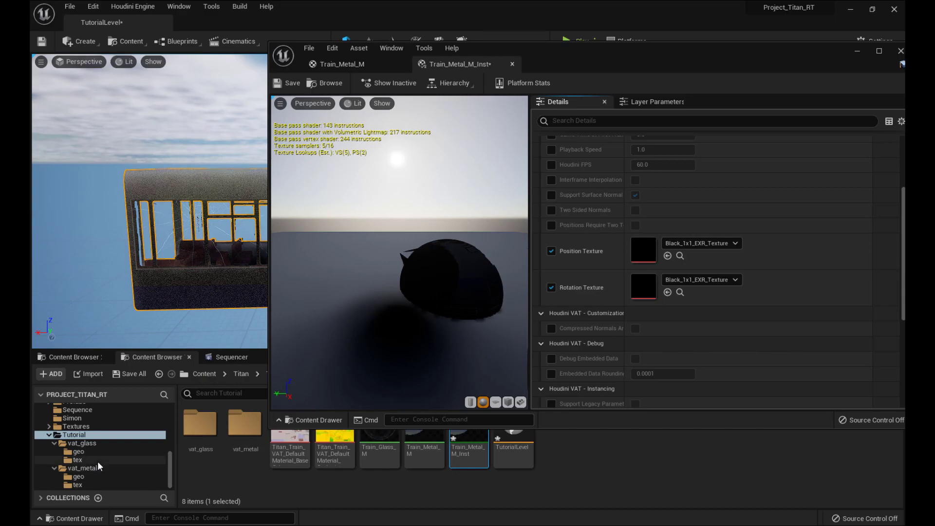
Assign vat_metal_pos as Position Texture and vat_metal_rot as Rotation Texture from vat_metal's tex folder, then uncover the train in the viewport
{"action": "double_click", "coordinate": [245, 422]}
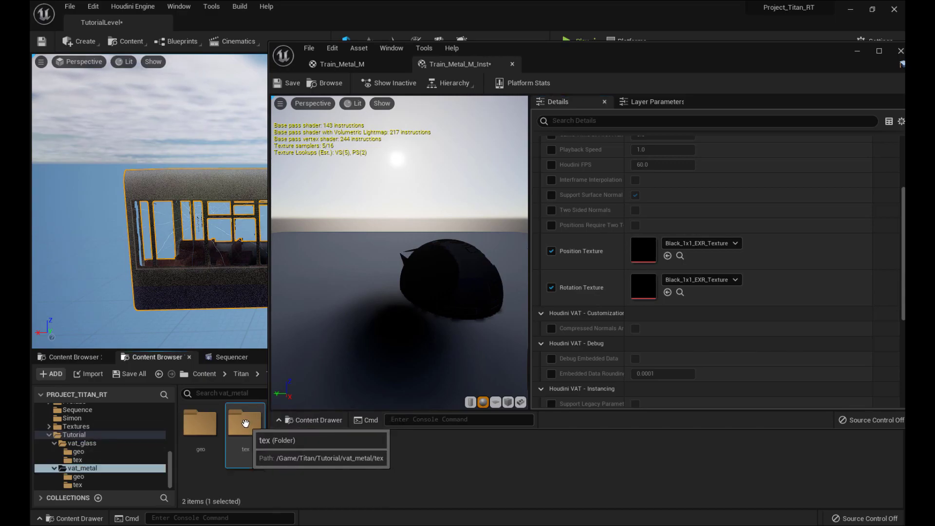
{"action": "double_click", "coordinate": [245, 422]}
{"action": "left_click_drag", "start_coordinate": [200, 423], "coordinate": [653, 246]}
{"action": "left_click_drag", "start_coordinate": [253, 426], "coordinate": [642, 295]}
{"action": "left_click_drag", "start_coordinate": [554, 52], "coordinate": [694, 281]}
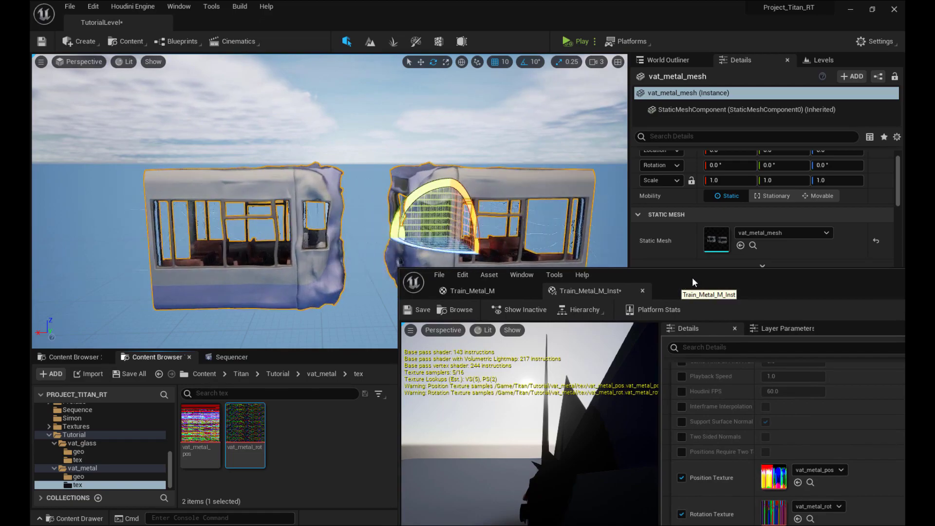
Override Houdini FPS in Train_Metal_M_Inst and set it to 24
{"action": "left_click_drag", "start_coordinate": [706, 278], "coordinate": [538, 149]}
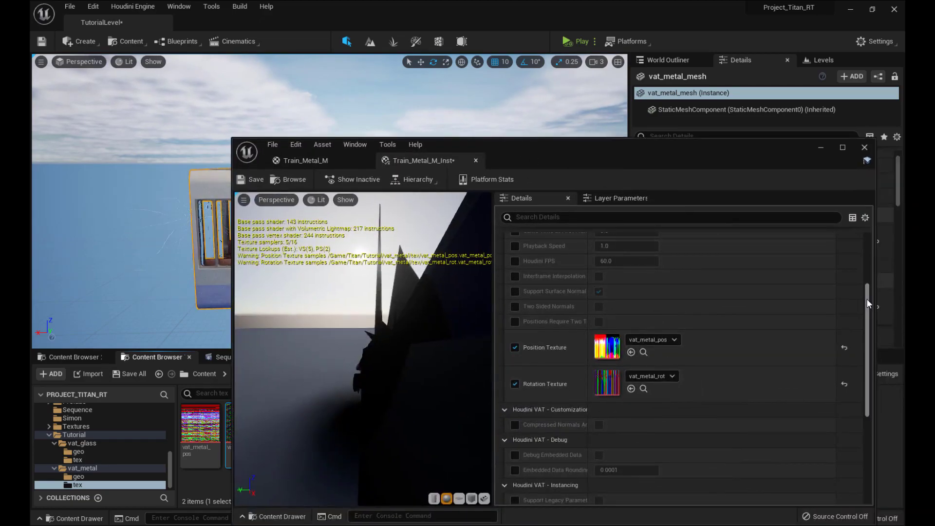
{"action": "left_click_drag", "start_coordinate": [866, 299], "coordinate": [863, 271]}
{"action": "left_click", "coordinate": [516, 336]}
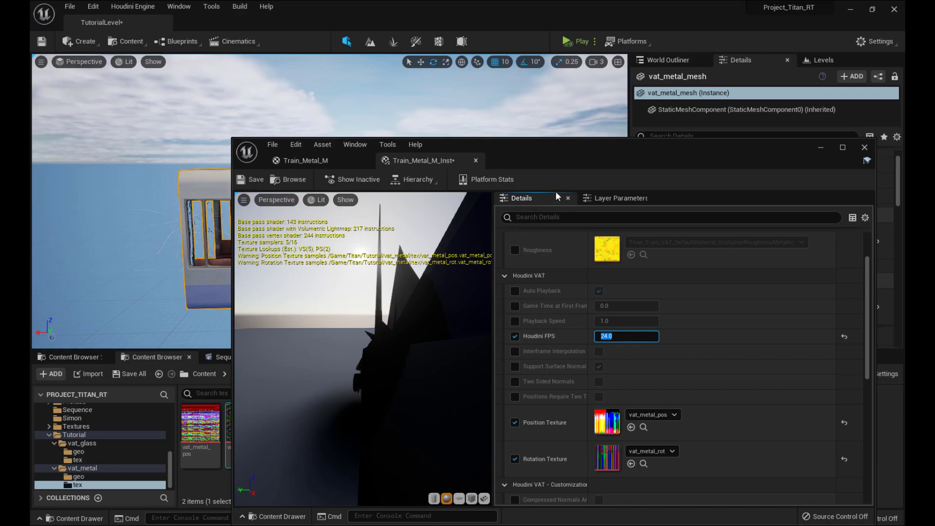
Override and turn on Interframe Interpolation, then move the editor window down to watch the train animate
{"action": "left_click_drag", "start_coordinate": [574, 154], "coordinate": [550, 191]}
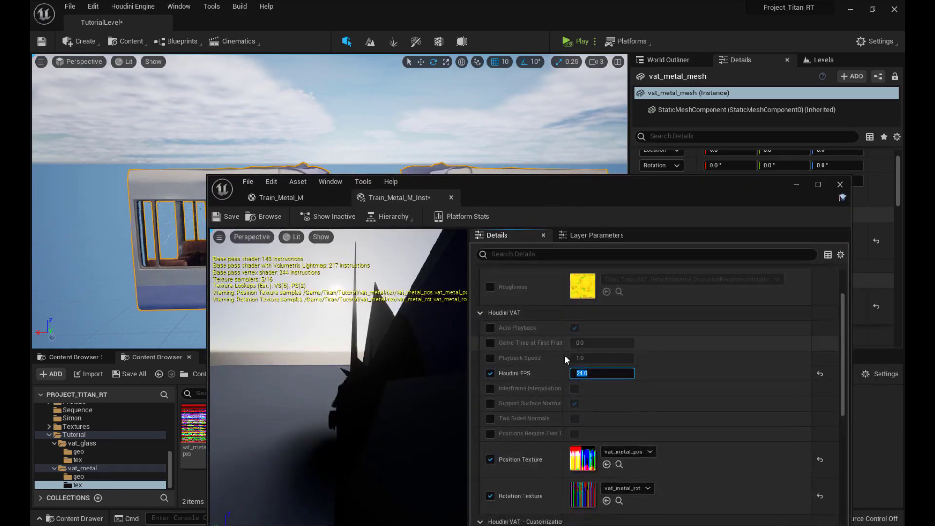
{"action": "left_click", "coordinate": [490, 388]}
{"action": "left_click", "coordinate": [574, 388]}
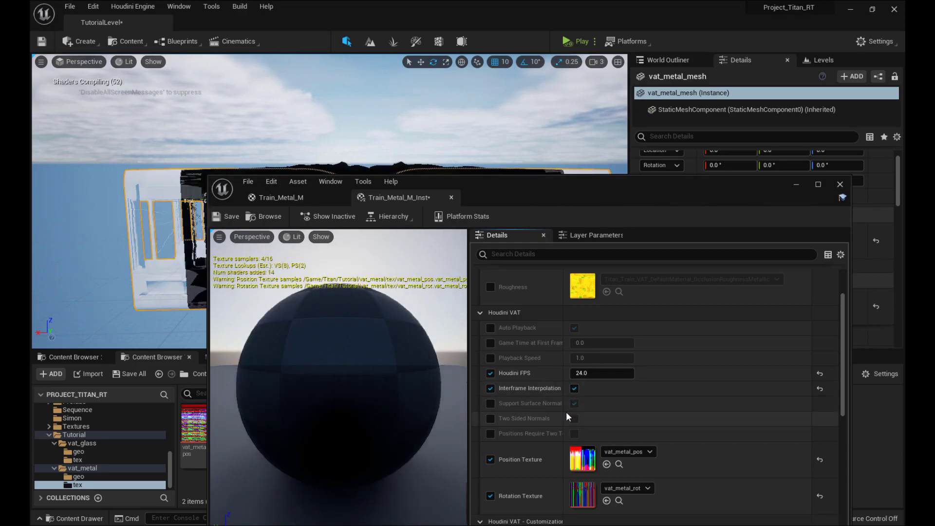
{"action": "left_click_drag", "start_coordinate": [570, 189], "coordinate": [601, 270]}
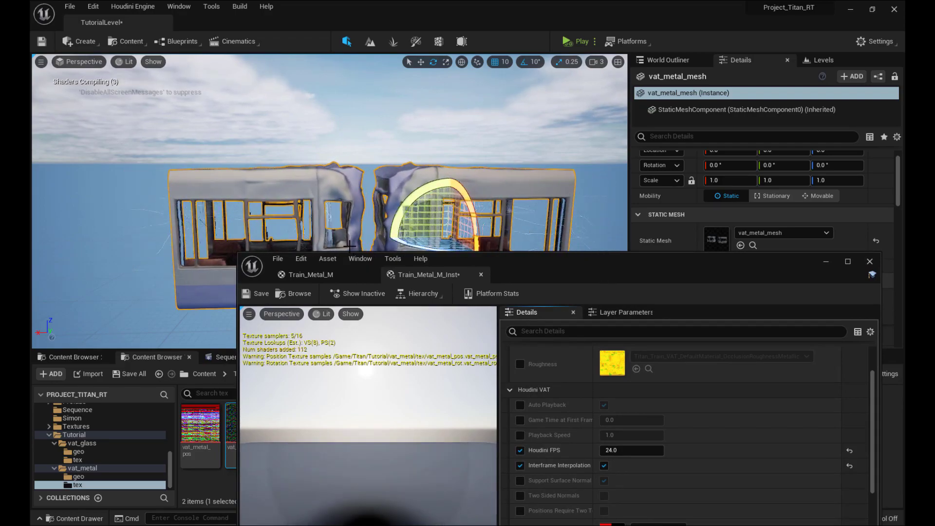
Enable the Auto Playback override in Train_Metal_M_Inst and reposition its editor so the train is uncovered
{"action": "left_click_drag", "start_coordinate": [539, 276], "coordinate": [482, 195]}
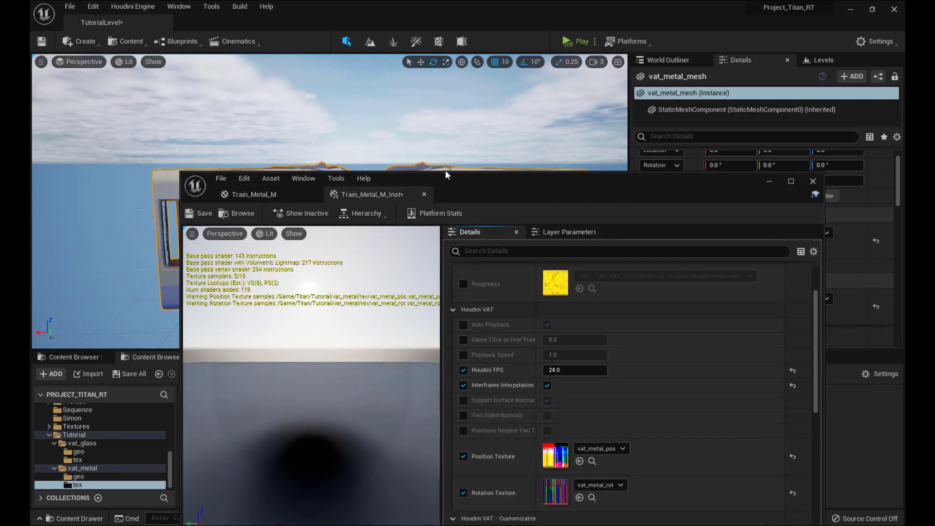
{"action": "left_click_drag", "start_coordinate": [541, 191], "coordinate": [551, 329]}
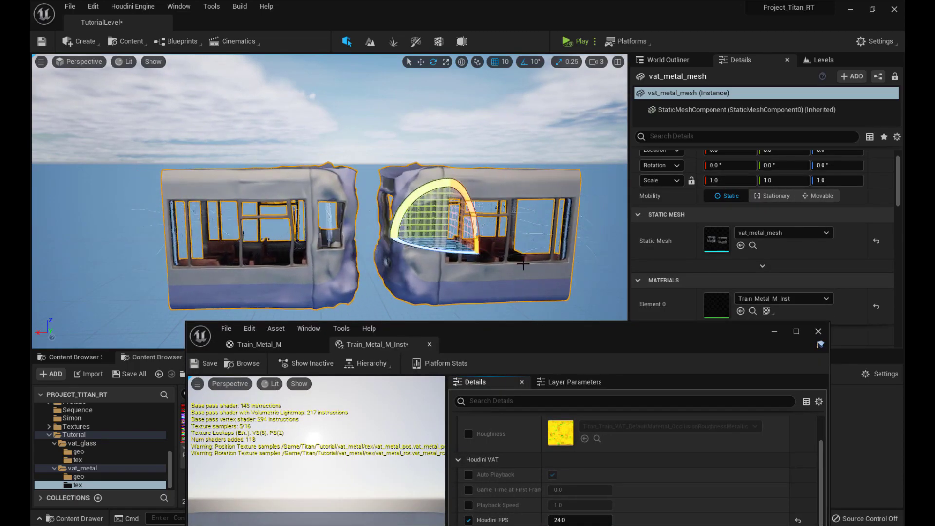
{"action": "left_click_drag", "start_coordinate": [542, 326], "coordinate": [538, 264]}
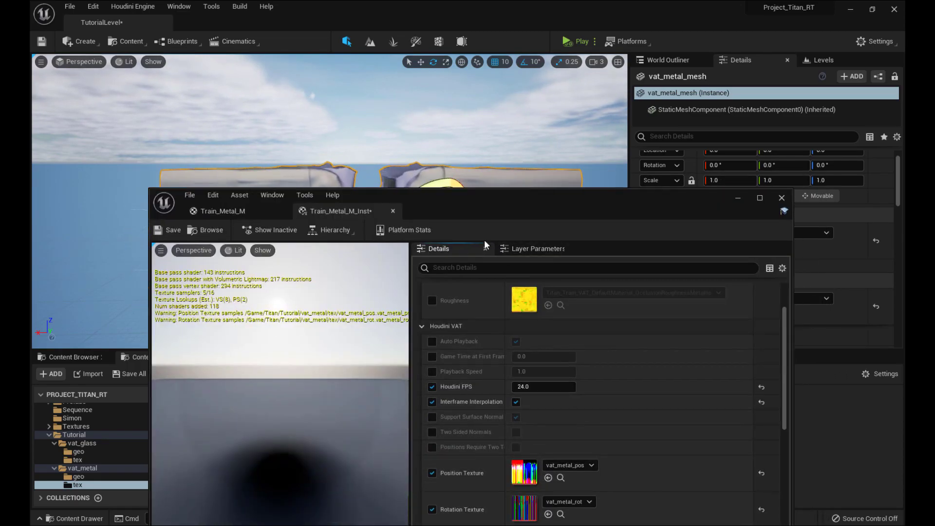
{"action": "left_click", "coordinate": [432, 343]}
{"action": "left_click_drag", "start_coordinate": [533, 212], "coordinate": [469, 285]}
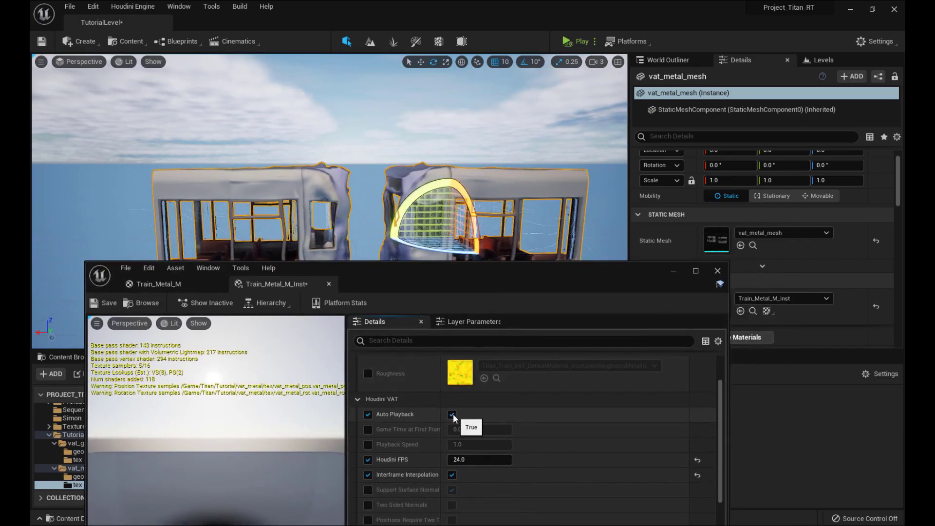
Turn Auto Playback off and back on, and close the saved Train_Metal_M_Inst editor
{"action": "left_click", "coordinate": [451, 414]}
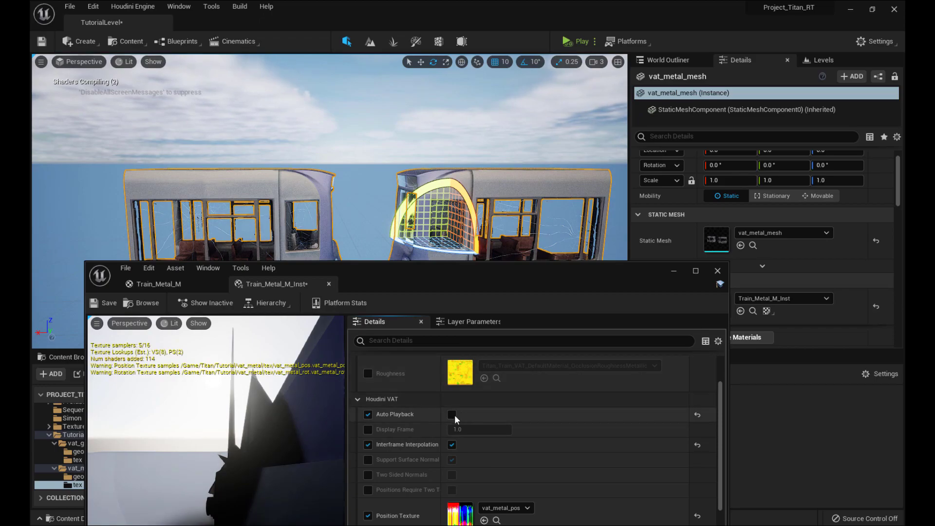
{"action": "left_click", "coordinate": [452, 415]}
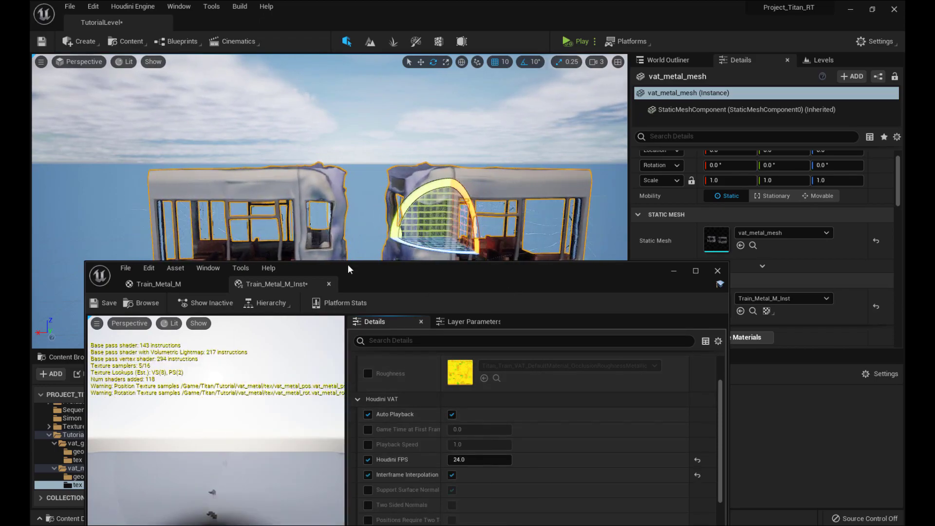
{"action": "left_click_drag", "start_coordinate": [499, 273], "coordinate": [417, 210]}
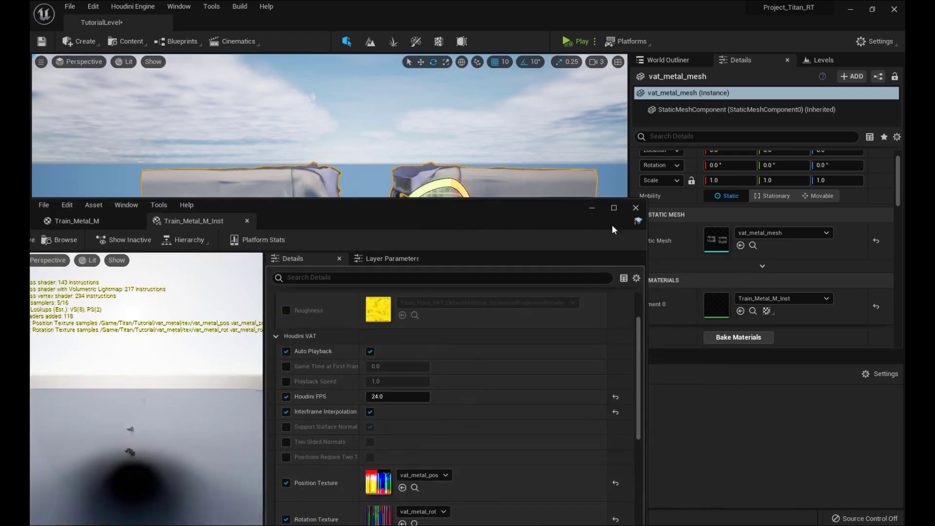
{"action": "left_click", "coordinate": [640, 204]}
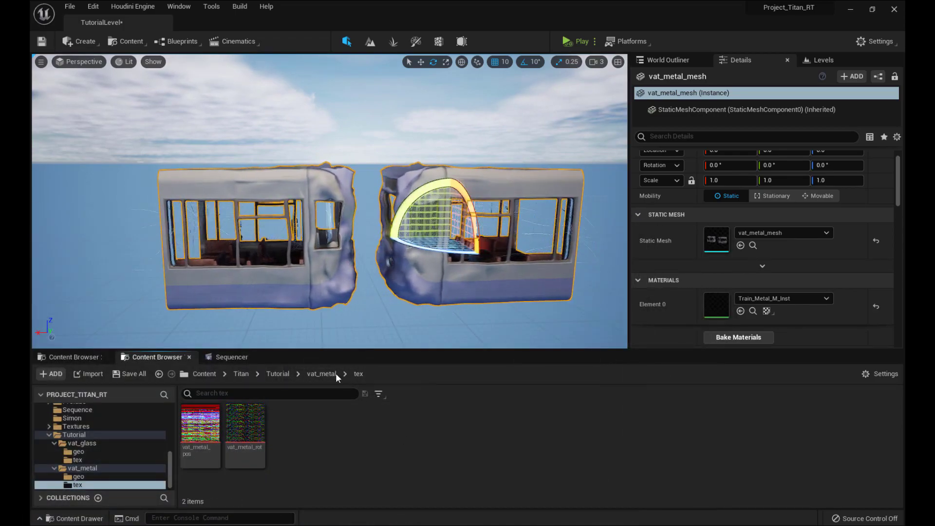
Open the Train_Glass_M material from the Tutorial folder and disconnect the link into its Normal input
{"action": "left_click", "coordinate": [322, 374]}
{"action": "left_click", "coordinate": [278, 373]}
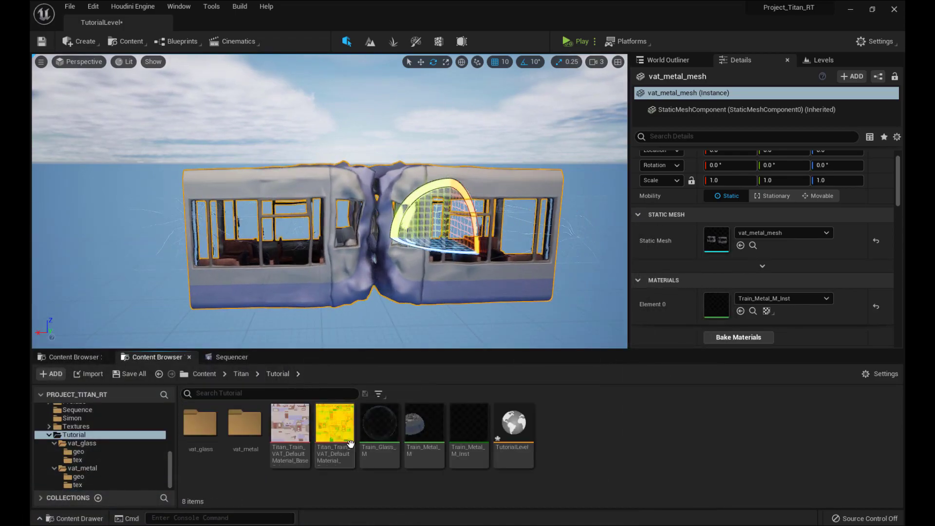
{"action": "double_click", "coordinate": [379, 423]}
{"action": "right_click_drag", "start_coordinate": [620, 238], "coordinate": [708, 223]}
{"action": "right_click_drag", "start_coordinate": [708, 223], "coordinate": [642, 257], "text": "alt"}
{"action": "right_click_drag", "start_coordinate": [597, 295], "coordinate": [548, 290]}
{"action": "right_click_drag", "start_coordinate": [547, 290], "coordinate": [574, 289], "text": "alt"}
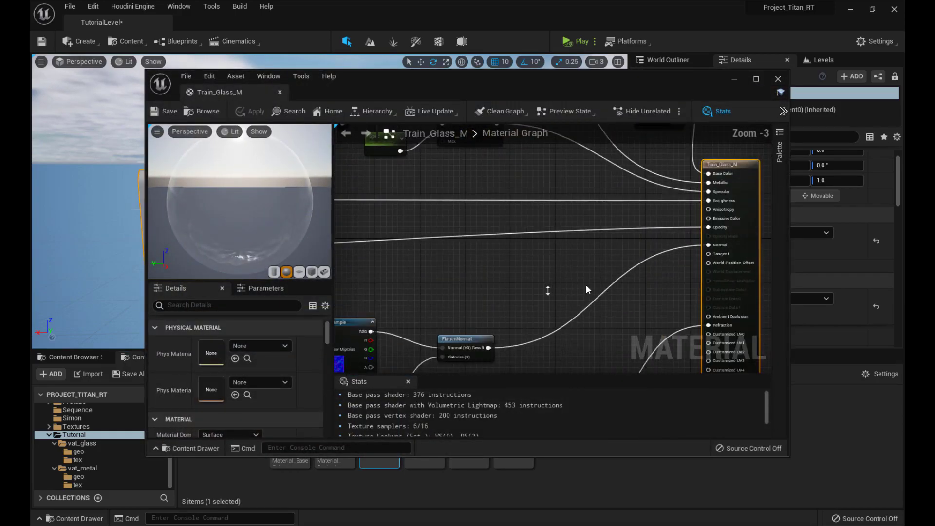
{"action": "left_click", "coordinate": [709, 245], "text": "alt"}
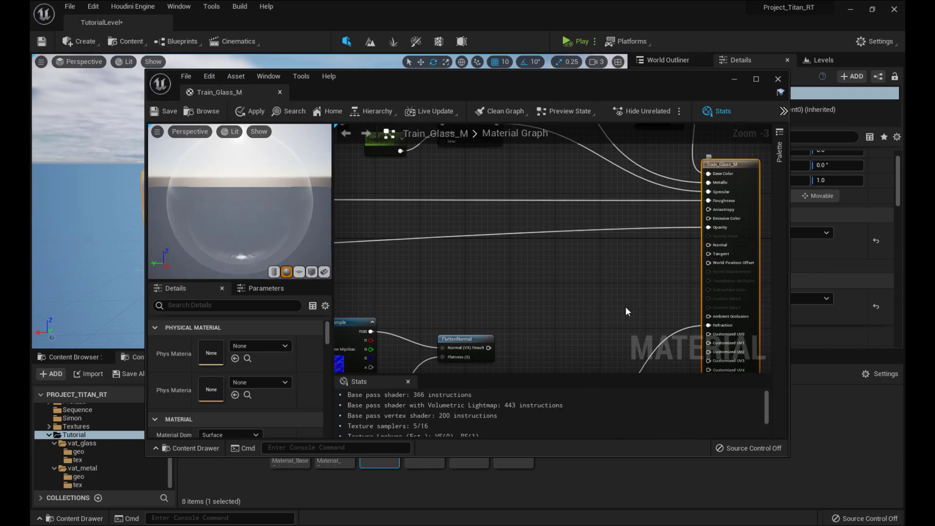
Add an MF_VAT_RigidBodyDynamics function node between the FlattenNormal node and the Train_Glass_M output node
{"action": "scroll", "coordinate": [540, 297], "scroll_direction": "down", "scroll_amount": 3}
{"action": "left_click_drag", "start_coordinate": [605, 310], "coordinate": [545, 297]}
{"action": "left_click_drag", "start_coordinate": [637, 303], "coordinate": [660, 344]}
{"action": "right_click_drag", "start_coordinate": [612, 293], "coordinate": [598, 274]}
{"action": "scroll", "coordinate": [634, 281], "scroll_direction": "up", "scroll_amount": 2}
{"action": "left_click", "coordinate": [592, 268]}
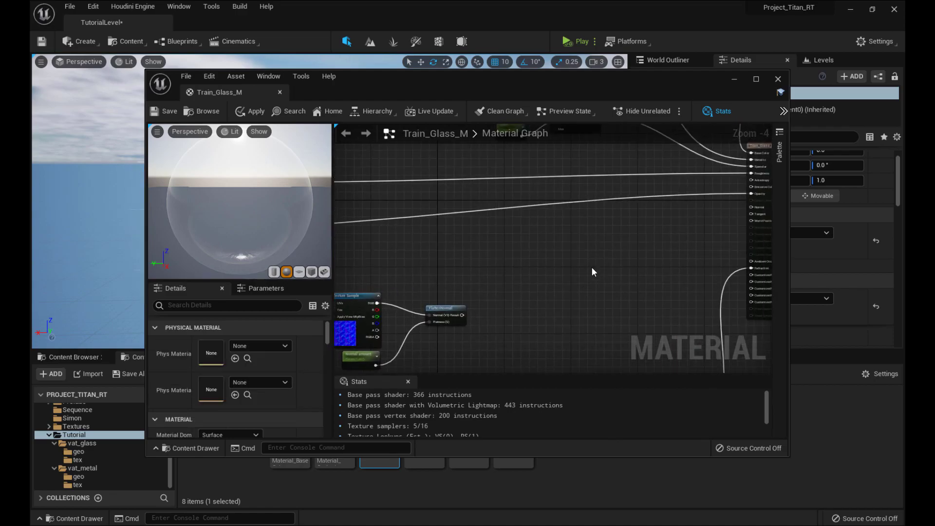
{"action": "right_click", "coordinate": [593, 271]}
{"action": "type", "text": "rigi"}
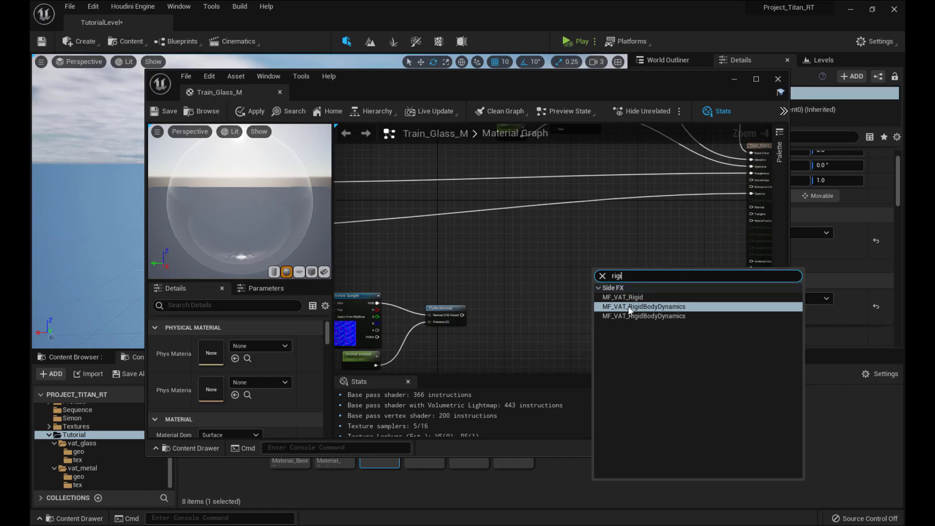
{"action": "left_click", "coordinate": [652, 307]}
{"action": "left_click_drag", "start_coordinate": [639, 272], "coordinate": [547, 247]}
{"action": "scroll", "coordinate": [453, 290], "scroll_direction": "up", "scroll_amount": 2}
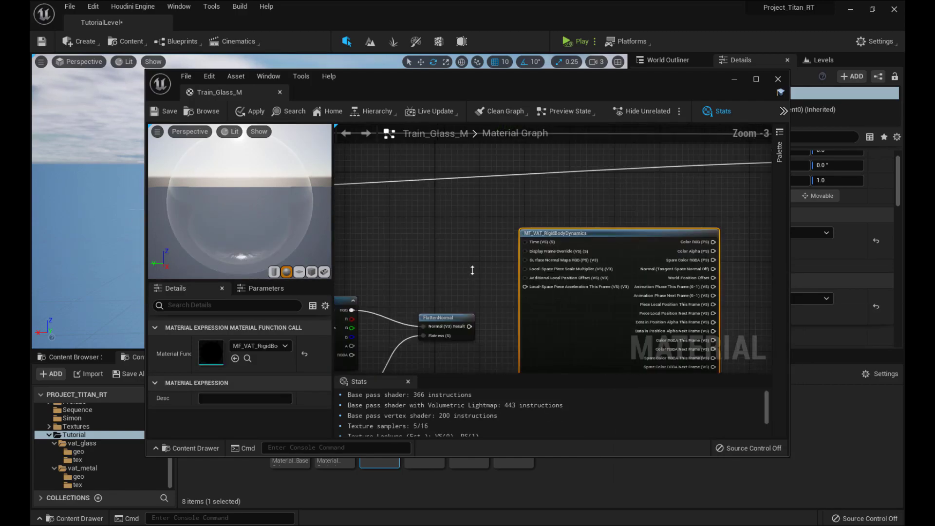
Connect FlattenNormal to the VAT function's Surface Normal Maps input, and its Normal and World Position Offset outputs to the matching Train_Glass_M inputs
{"action": "left_click_drag", "start_coordinate": [471, 330], "coordinate": [533, 257]}
{"action": "right_click_drag", "start_coordinate": [698, 186], "coordinate": [572, 252]}
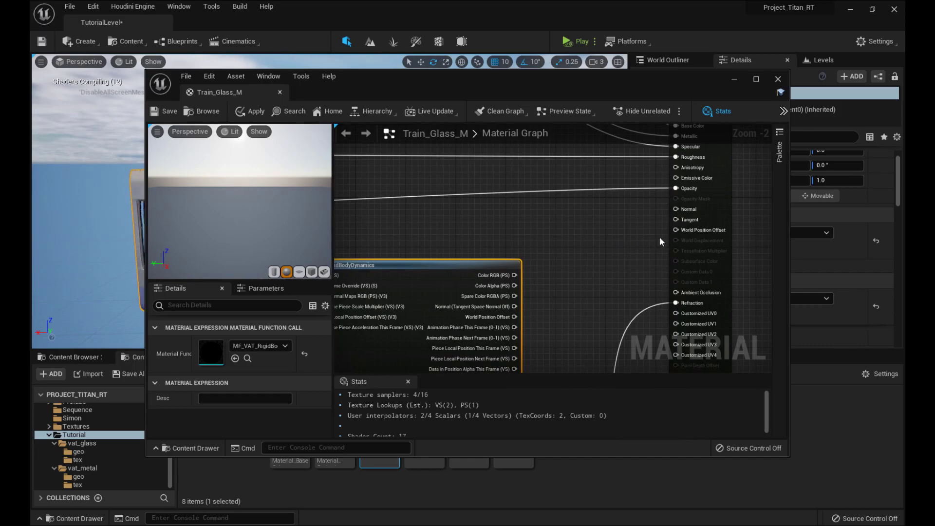
{"action": "left_click_drag", "start_coordinate": [574, 287], "coordinate": [516, 317]}
{"action": "right_click_drag", "start_coordinate": [528, 294], "coordinate": [521, 308]}
{"action": "left_click_drag", "start_coordinate": [507, 320], "coordinate": [668, 223]}
{"action": "right_click_drag", "start_coordinate": [575, 257], "coordinate": [591, 192]}
{"action": "right_click_drag", "start_coordinate": [599, 298], "coordinate": [576, 275], "text": "alt"}
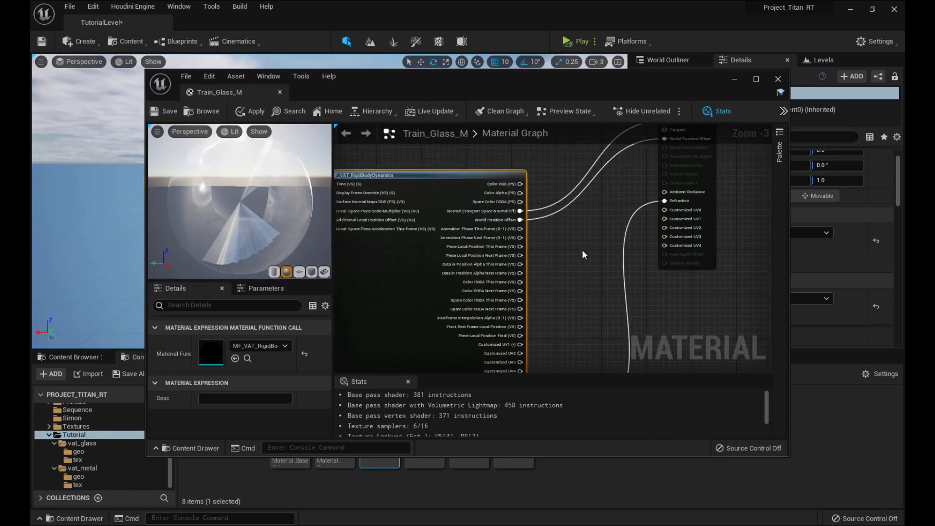
Check the number of customized UVs in Train_Glass_M's properties and turn off Tangent Space Normal
{"action": "right_click_drag", "start_coordinate": [714, 194], "coordinate": [695, 263]}
{"action": "left_click_drag", "start_coordinate": [619, 210], "coordinate": [530, 308]}
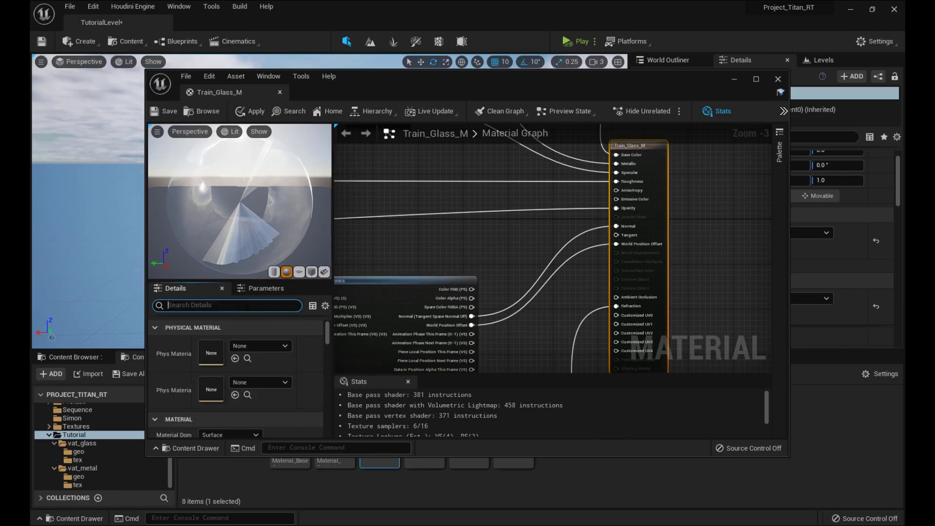
{"action": "type", "text": "uv"}
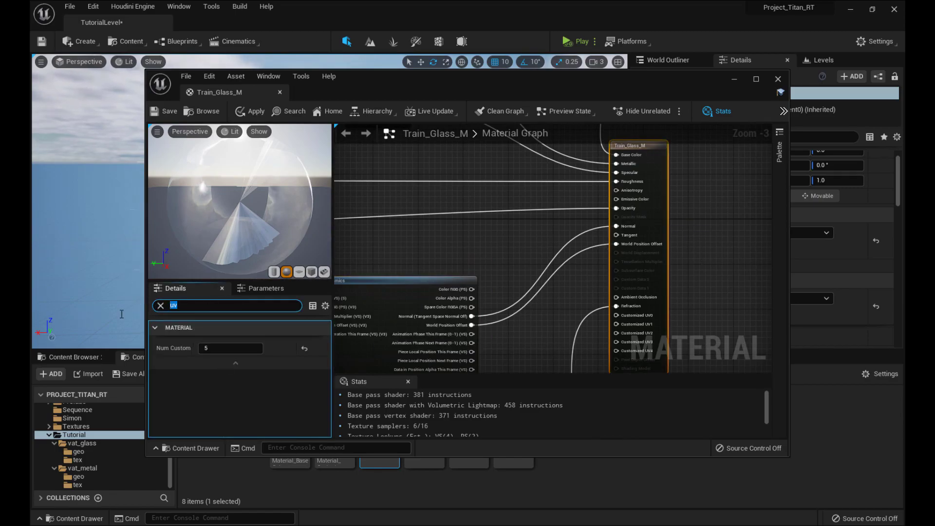
{"action": "type", "text": "tangent"}
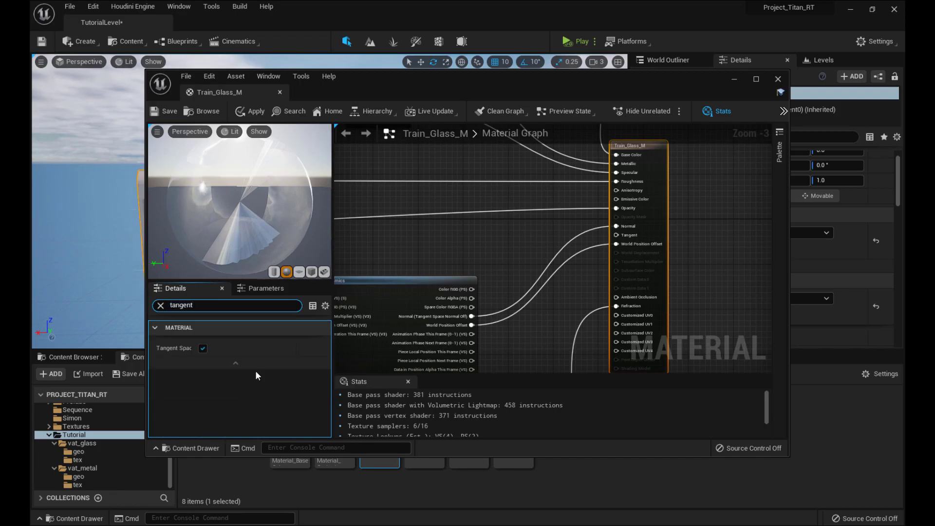
{"action": "left_click", "coordinate": [202, 349]}
Connect the VAT function's Customized UV1 to UV4 outputs to the matching inputs of Train_Glass_M
{"action": "right_click_drag", "start_coordinate": [584, 304], "coordinate": [576, 296]}
{"action": "scroll", "coordinate": [520, 327], "scroll_direction": "up", "scroll_amount": 1}
{"action": "right_click_drag", "start_coordinate": [520, 327], "coordinate": [538, 265]}
{"action": "left_click", "coordinate": [561, 255]}
{"action": "mouse_move", "coordinate": [635, 202]}
{"action": "left_mouse_down"}
{"action": "mouse_move", "coordinate": [477, 337]}
{"action": "mouse_move", "coordinate": [633, 202]}
{"action": "left_mouse_up"}
{"action": "key", "text": "Escape"}
{"action": "left_click_drag", "start_coordinate": [543, 274], "coordinate": [474, 310]}
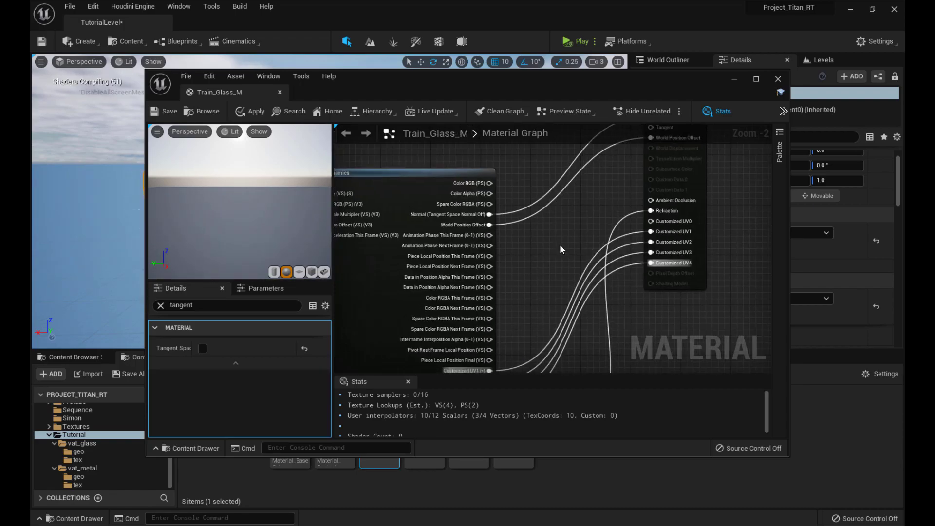
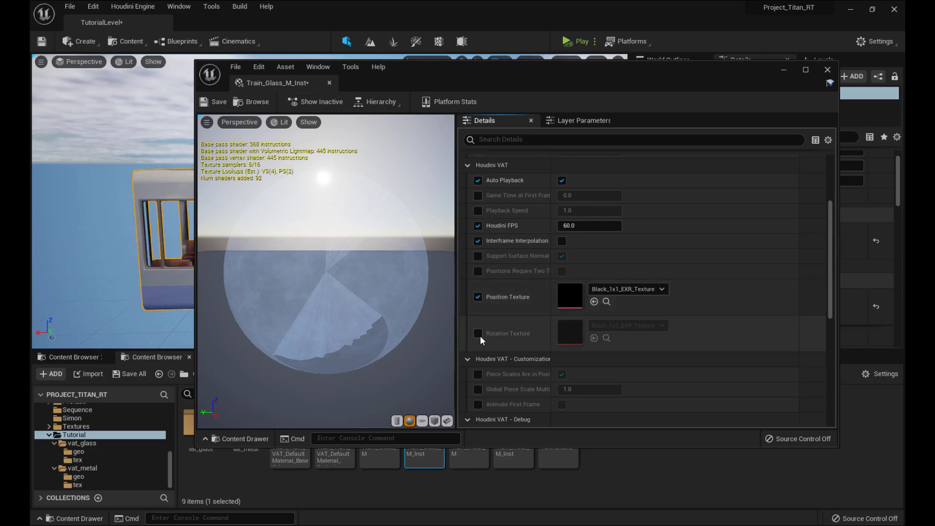
Override Rotation Texture in Train_Glass_M_Inst, and assign vat_glass_pos as Position Texture and vat_glass_rot as Rotation Texture
{"action": "left_click", "coordinate": [478, 334]}
{"action": "left_click_drag", "start_coordinate": [533, 87], "coordinate": [644, 70]}
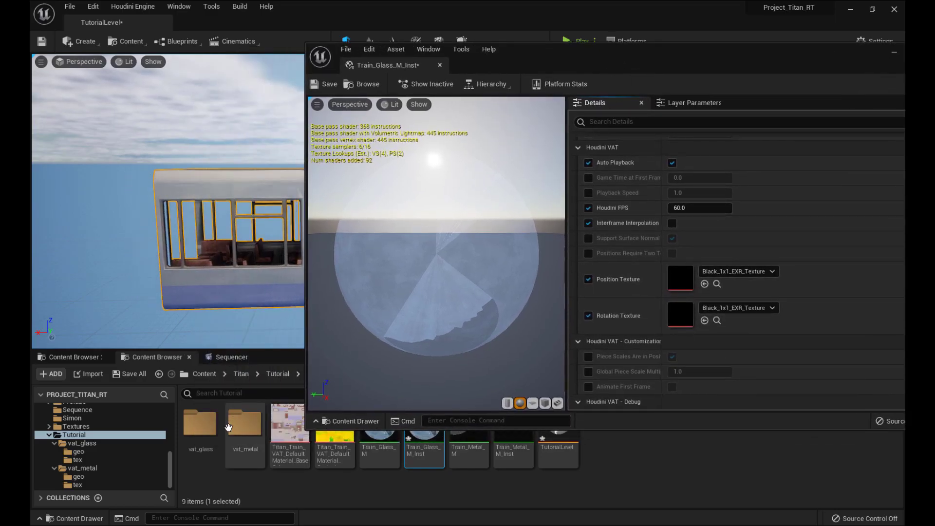
{"action": "double_click", "coordinate": [209, 426]}
{"action": "double_click", "coordinate": [244, 424]}
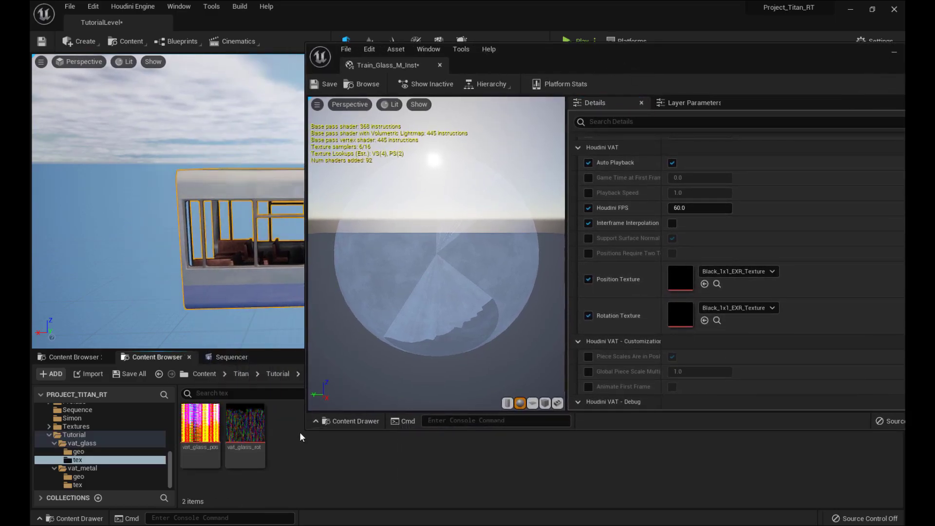
{"action": "left_click_drag", "start_coordinate": [210, 429], "coordinate": [682, 280]}
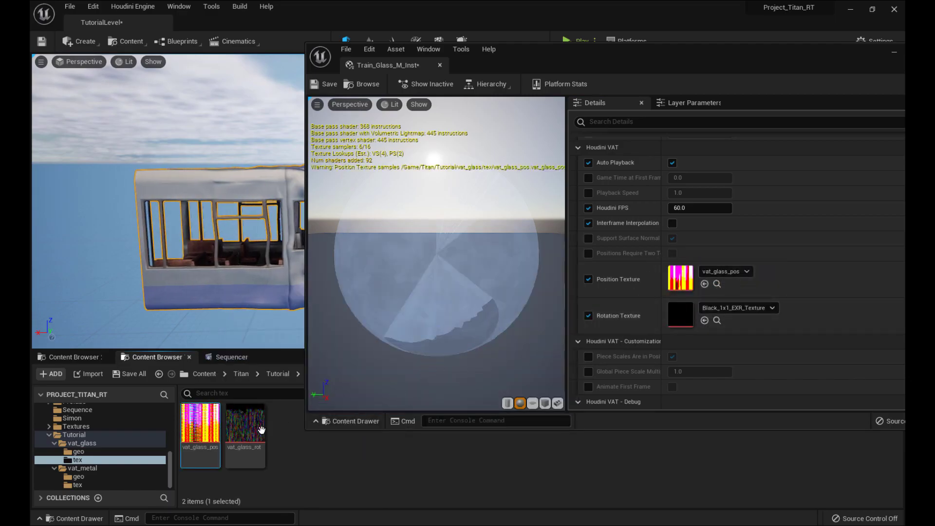
{"action": "left_click_drag", "start_coordinate": [245, 424], "coordinate": [720, 316]}
Select the glass mesh in the level and assign Train_Glass_M_Inst from the Tutorial folder as its Element 0 material
{"action": "left_click_drag", "start_coordinate": [528, 65], "coordinate": [701, 249]}
{"action": "left_click", "coordinate": [480, 169]}
{"action": "left_click", "coordinate": [595, 173]}
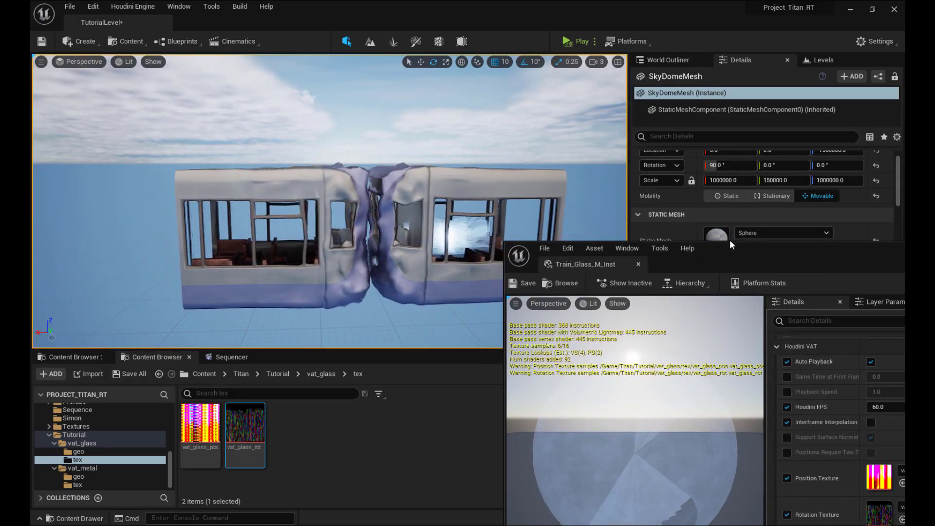
{"action": "left_click_drag", "start_coordinate": [729, 246], "coordinate": [650, 299]}
{"action": "left_click_drag", "start_coordinate": [563, 391], "coordinate": [530, 390]}
{"action": "left_click", "coordinate": [480, 228]}
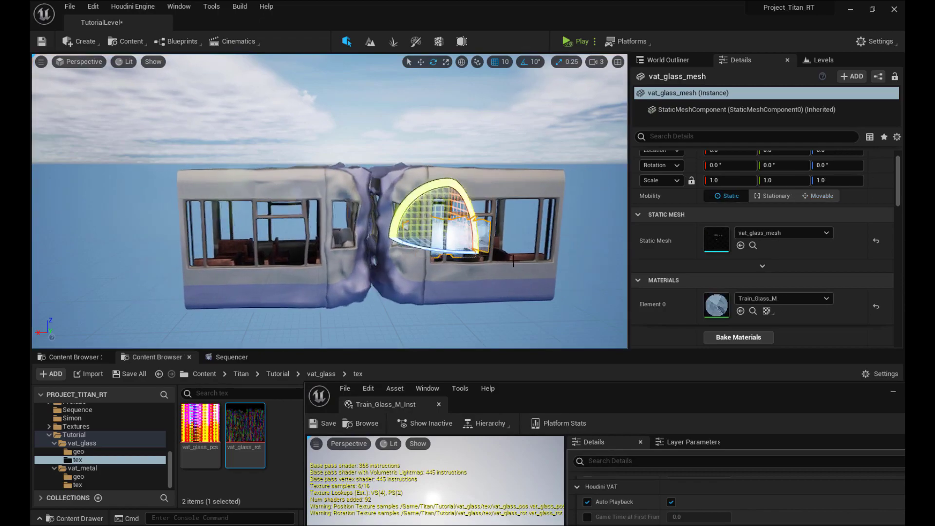
{"action": "left_click", "coordinate": [279, 374]}
{"action": "left_click_drag", "start_coordinate": [374, 382], "coordinate": [295, 485]}
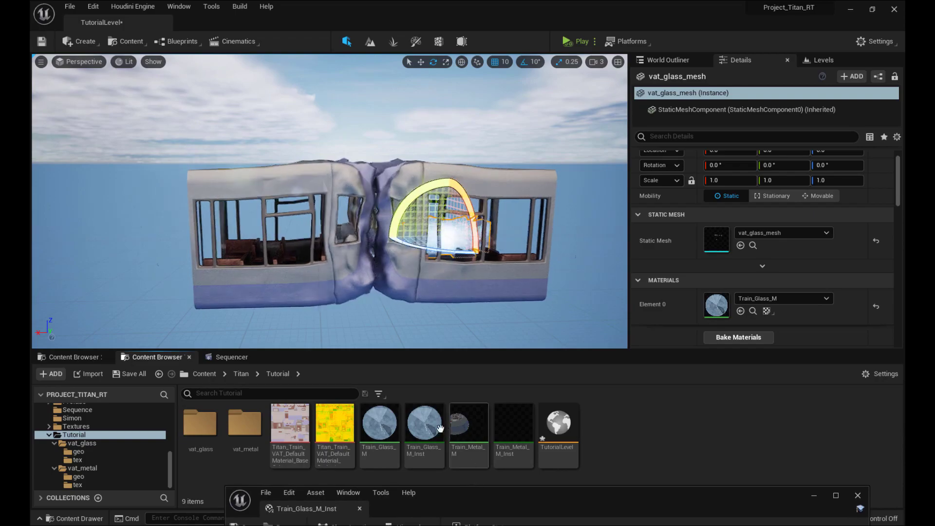
{"action": "left_click_drag", "start_coordinate": [425, 423], "coordinate": [726, 310]}
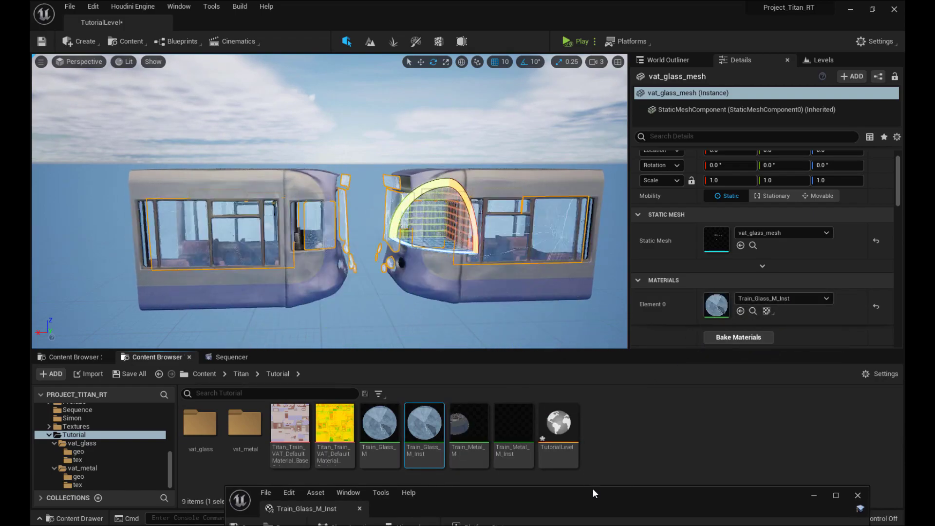
Set Houdini FPS to 24 in Train_Glass_M_Inst, uncover the train and deselect the glass mesh
{"action": "left_click_drag", "start_coordinate": [592, 489], "coordinate": [590, 464]}
{"action": "left_click_drag", "start_coordinate": [588, 395], "coordinate": [560, 141]}
{"action": "left_click", "coordinate": [584, 299]}
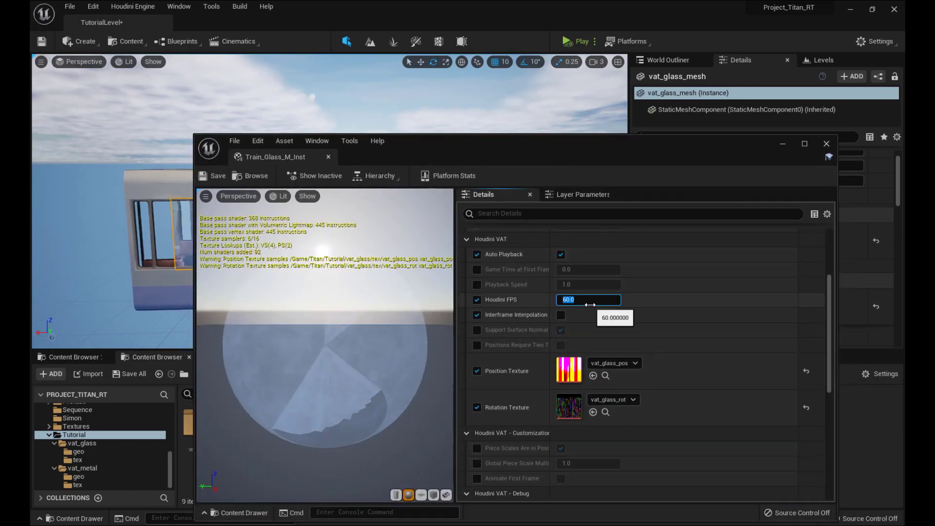
{"action": "left_click_drag", "start_coordinate": [499, 143], "coordinate": [657, 275]}
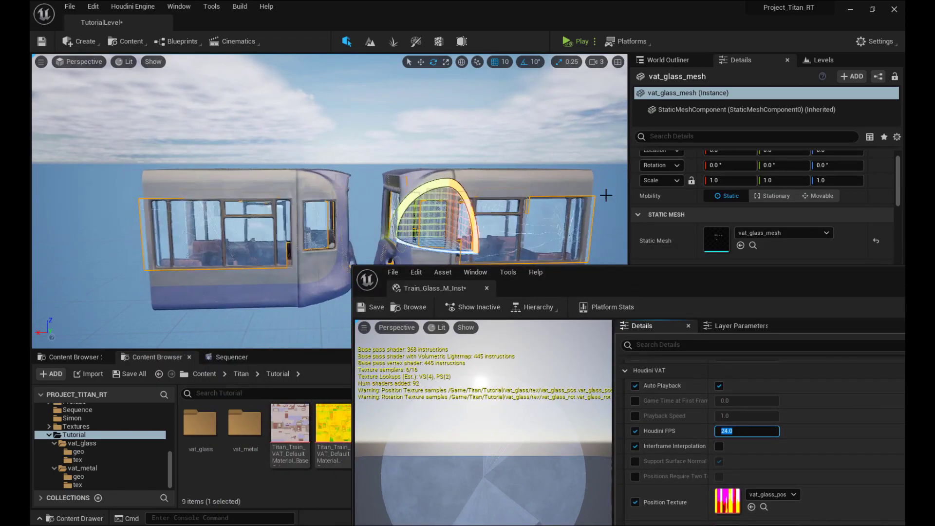
{"action": "left_click", "coordinate": [596, 214]}
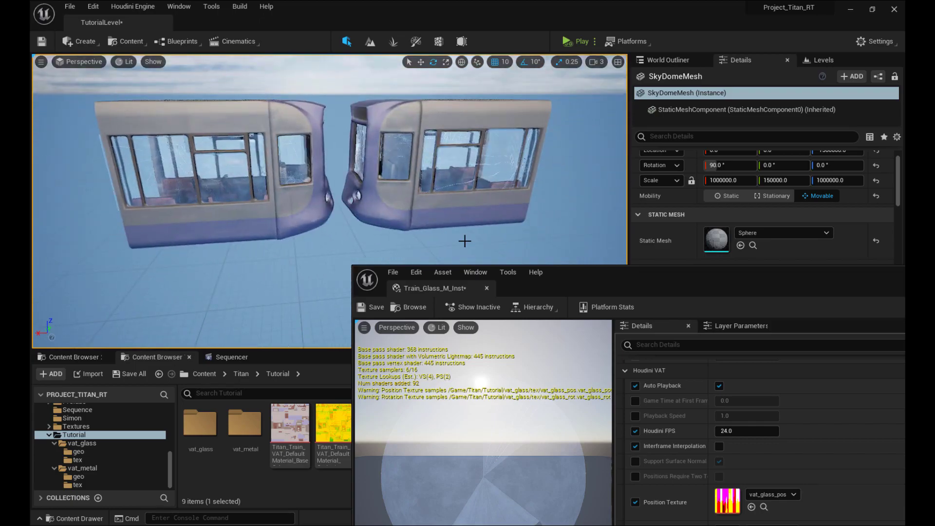
Turn on Interframe Interpolation in Train_Glass_M_Inst and watch the glass animate in the viewport
{"action": "left_click_drag", "start_coordinate": [667, 282], "coordinate": [544, 276]}
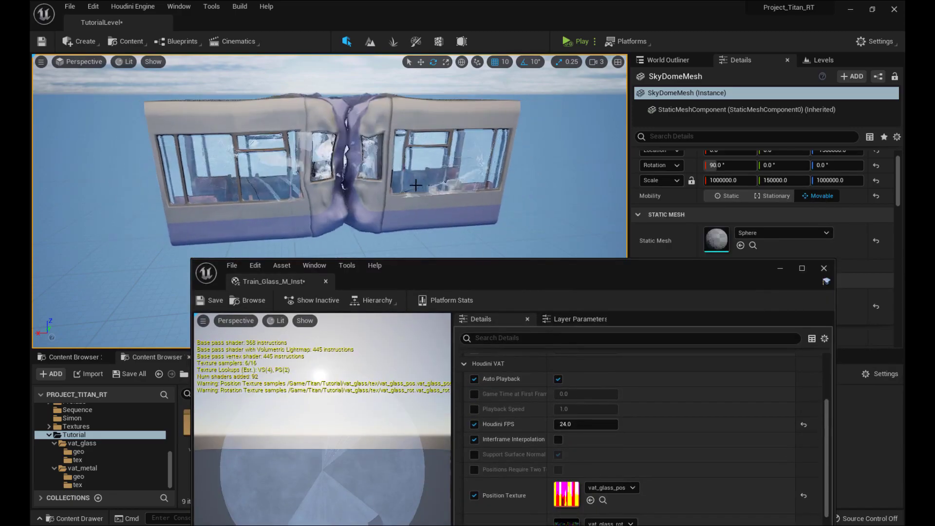
{"action": "left_click", "coordinate": [557, 439]}
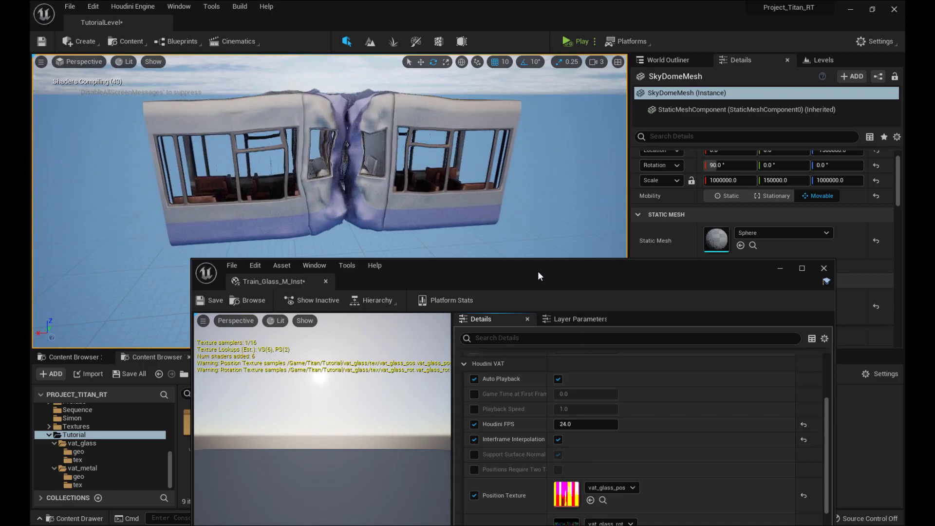
{"action": "left_click_drag", "start_coordinate": [538, 270], "coordinate": [543, 244]}
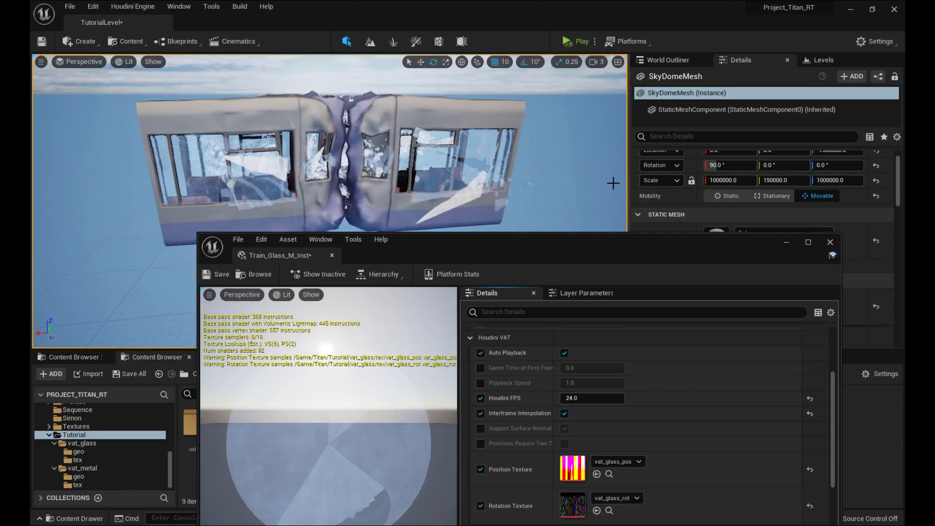
{"action": "left_click", "coordinate": [587, 208]}
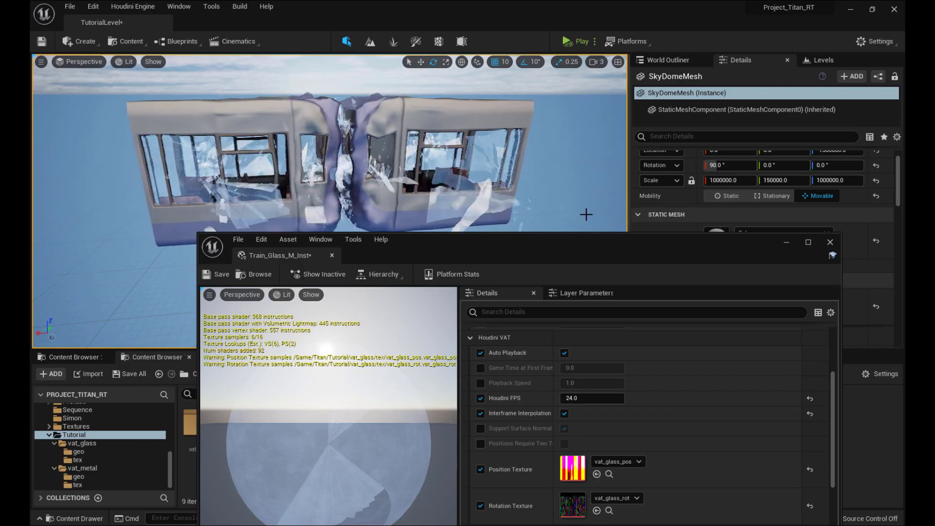
Save TutorialLevel and uncover the train to watch the metal and glass simulation in the viewport
{"action": "key", "text": "ctrl+s"}
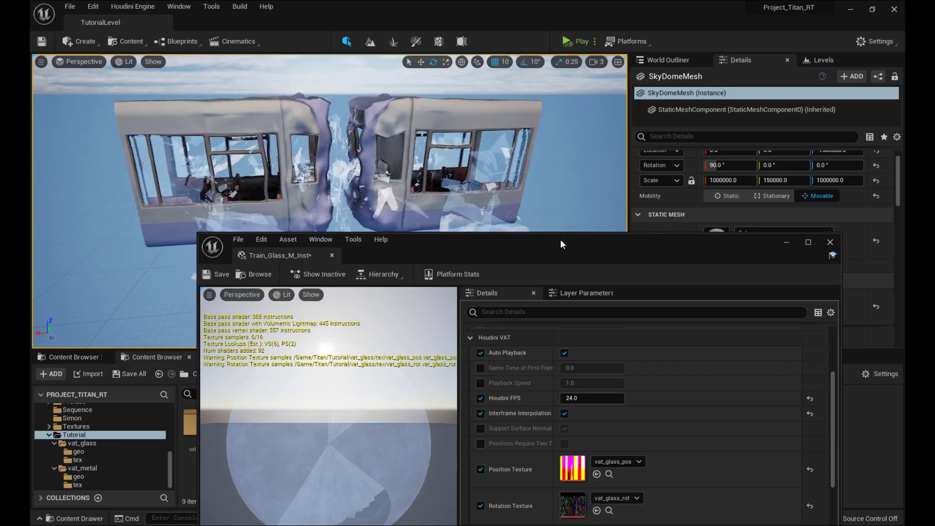
{"action": "left_click_drag", "start_coordinate": [560, 238], "coordinate": [577, 335]}
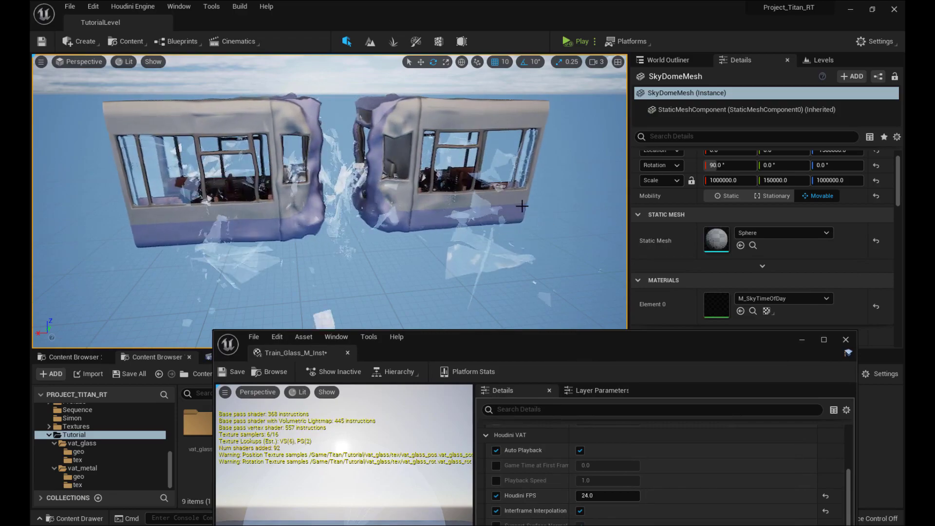
{"action": "right_click_drag", "start_coordinate": [578, 323], "coordinate": [570, 279]}
Turn off Auto Playback in Train_Glass_M_Inst and close the instance
{"action": "left_click_drag", "start_coordinate": [702, 335], "coordinate": [650, 122]}
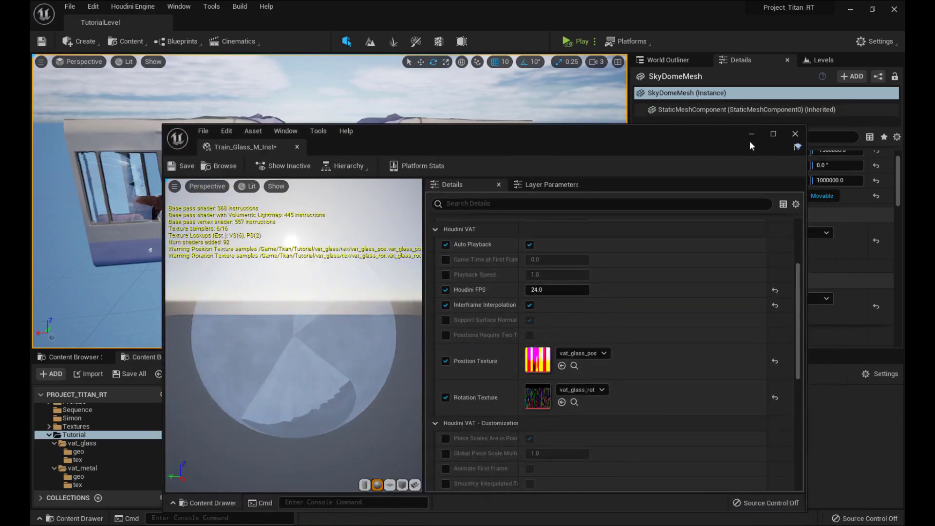
{"action": "left_click", "coordinate": [530, 244]}
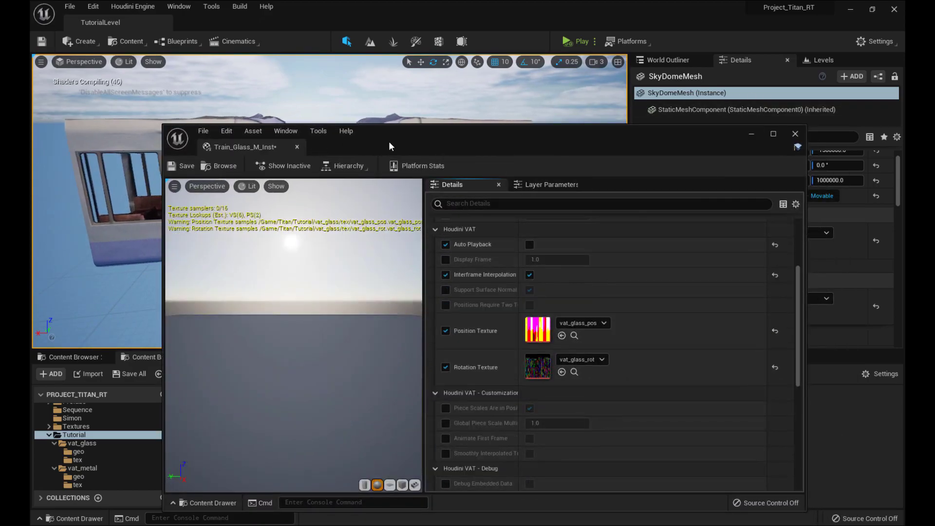
{"action": "left_click", "coordinate": [795, 134]}
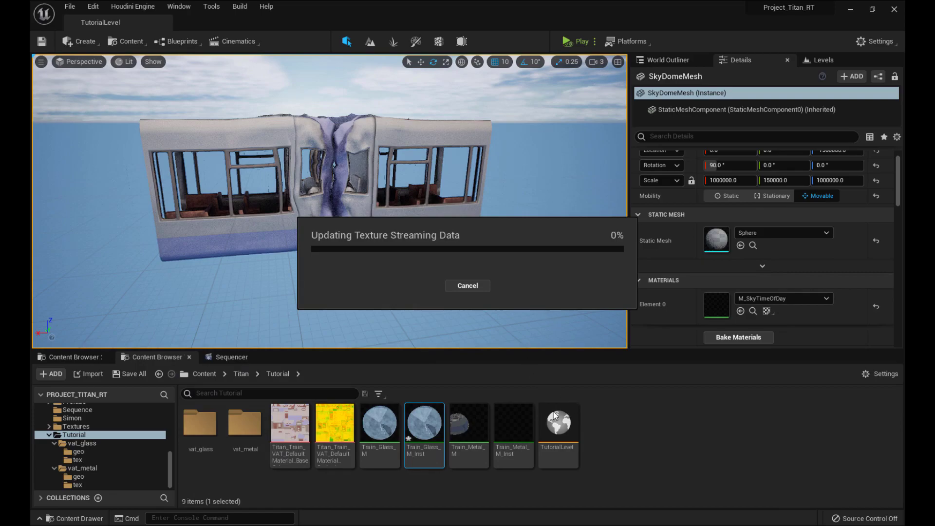
Open Train_Metal_M_Inst, turn off its Auto Playback and close the instance
{"action": "double_click", "coordinate": [524, 417]}
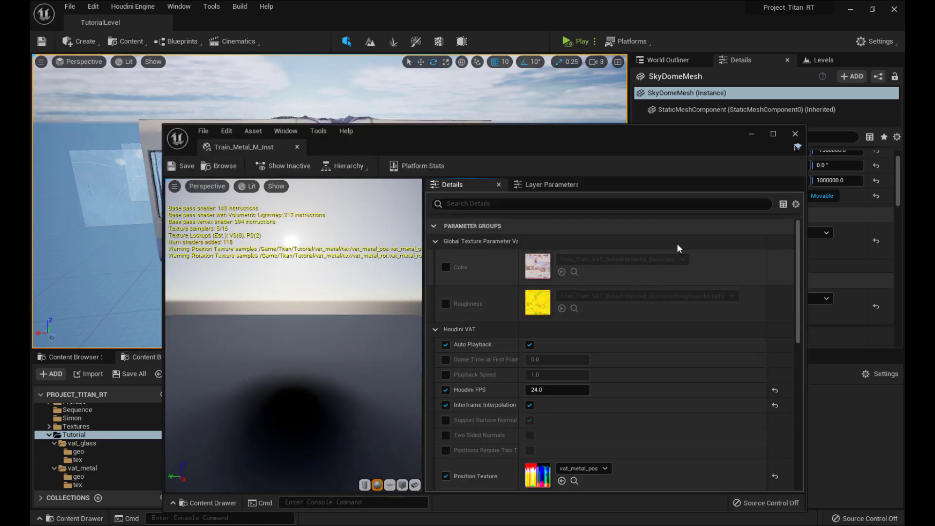
{"action": "left_click", "coordinate": [529, 344]}
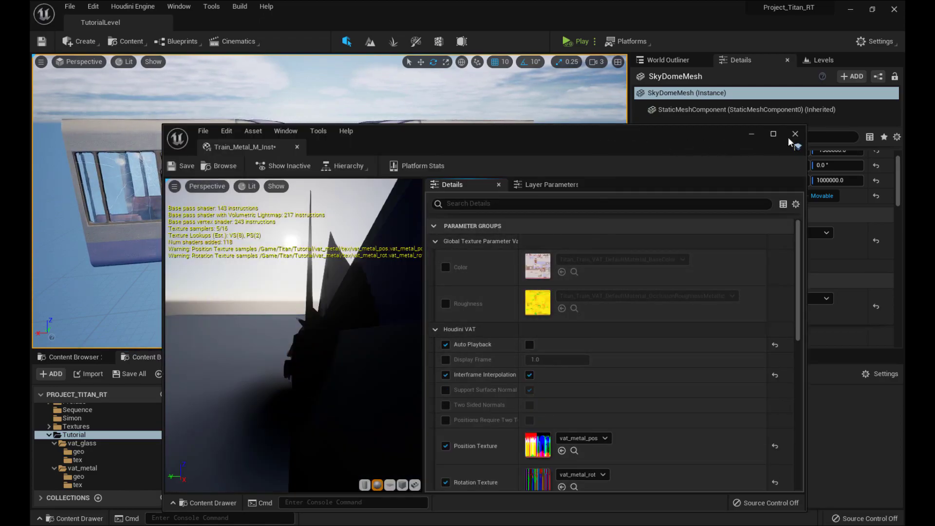
{"action": "left_click", "coordinate": [795, 134]}
Save the level and the modified material instances Train_Metal_M_Inst and Train_Glass_M_Inst
{"action": "left_click", "coordinate": [619, 433]}
{"action": "key", "text": "ctrl+s"}
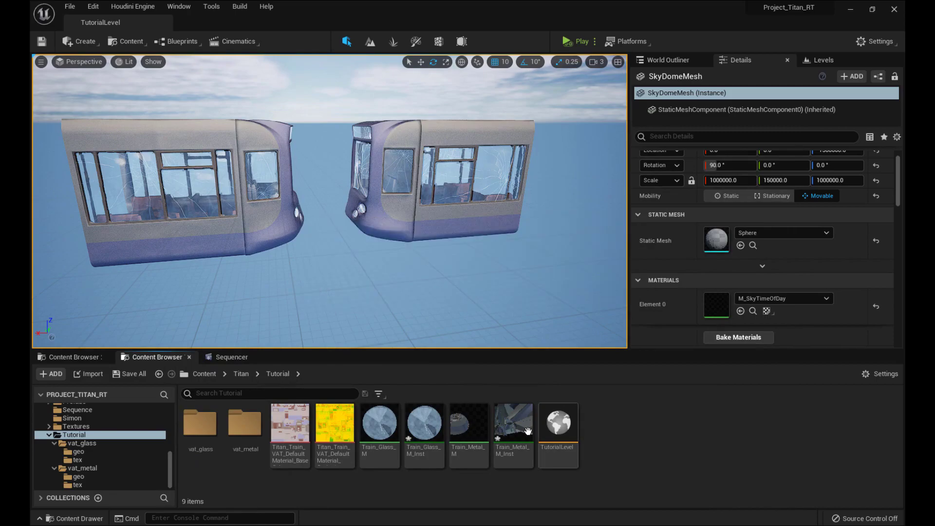
{"action": "left_click", "coordinate": [524, 428]}
{"action": "left_click", "coordinate": [429, 428]}
Add a level sequence named TutorialLevelSequence, saved in the Titan/Tutorial folder
{"action": "right_click_drag", "start_coordinate": [487, 256], "coordinate": [429, 144]}
{"action": "key", "text": "w"}
{"action": "key", "text": "d"}
{"action": "key", "text": "s"}
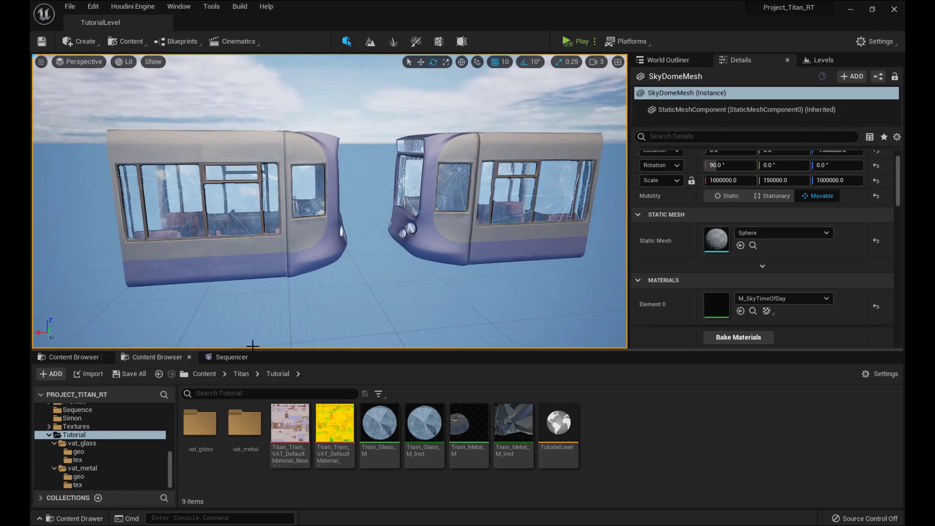
{"action": "left_click", "coordinate": [232, 357]}
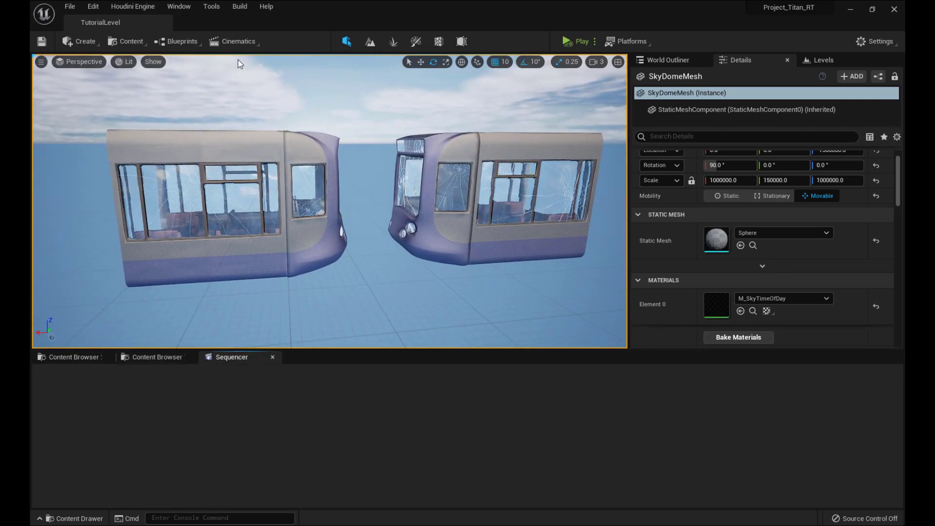
{"action": "left_click", "coordinate": [232, 42]}
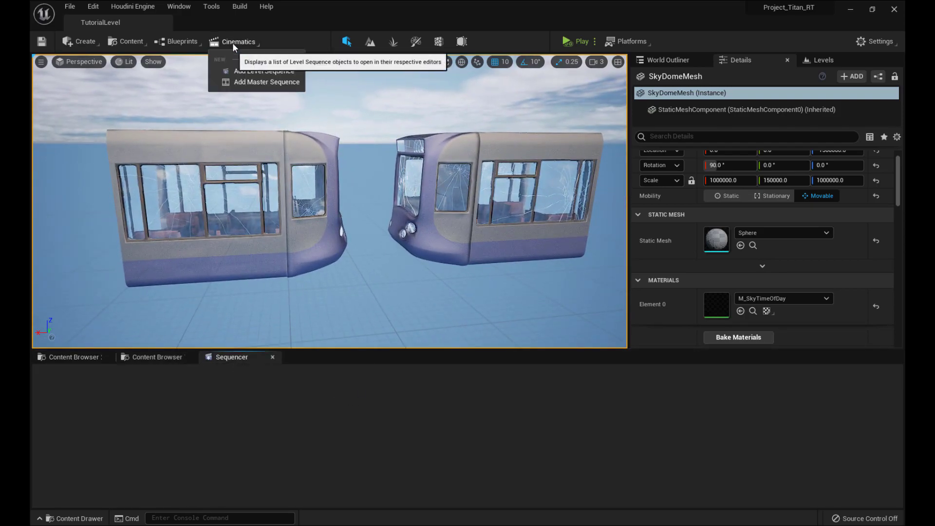
{"action": "left_click", "coordinate": [276, 71]}
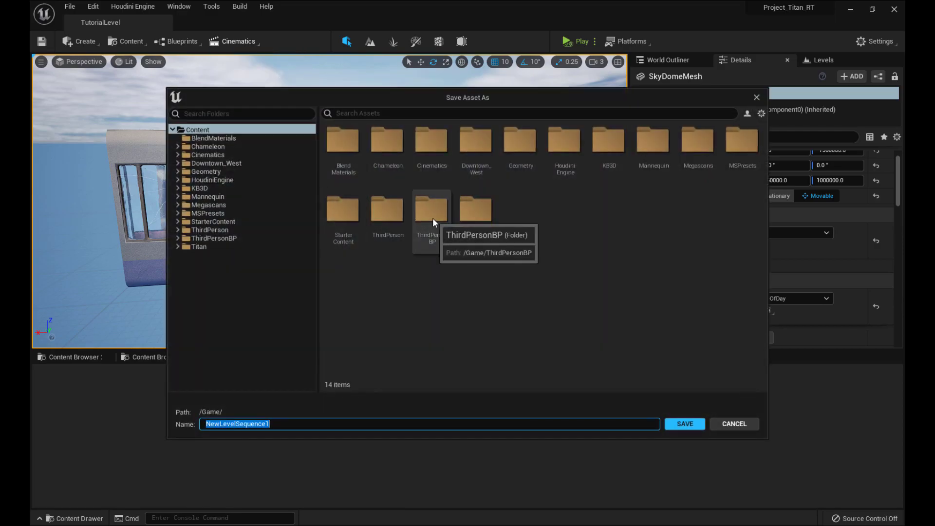
{"action": "double_click", "coordinate": [482, 219]}
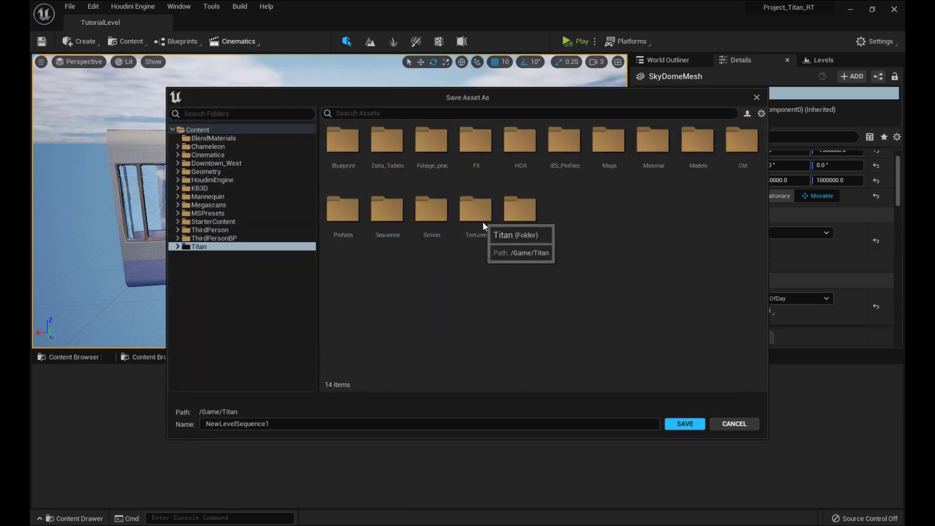
{"action": "double_click", "coordinate": [519, 215]}
{"action": "left_click", "coordinate": [353, 424]}
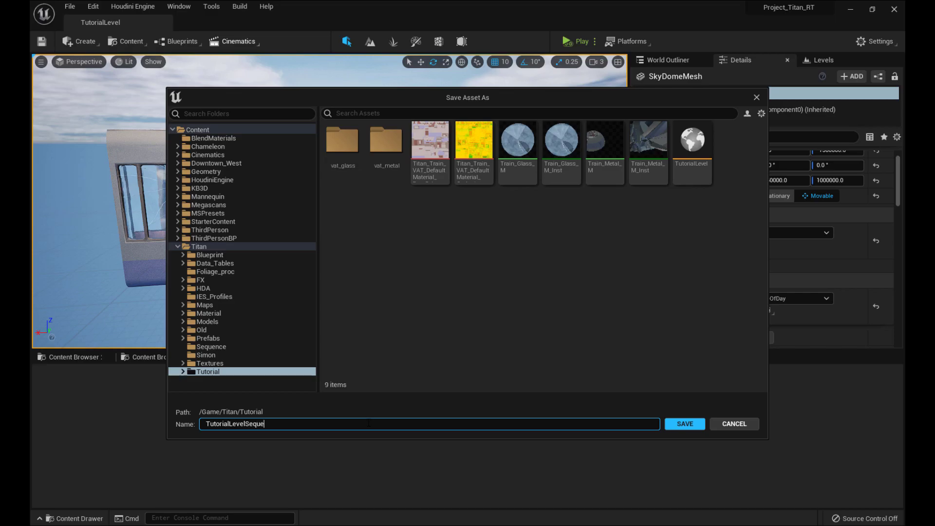
{"action": "key", "text": "Return"}
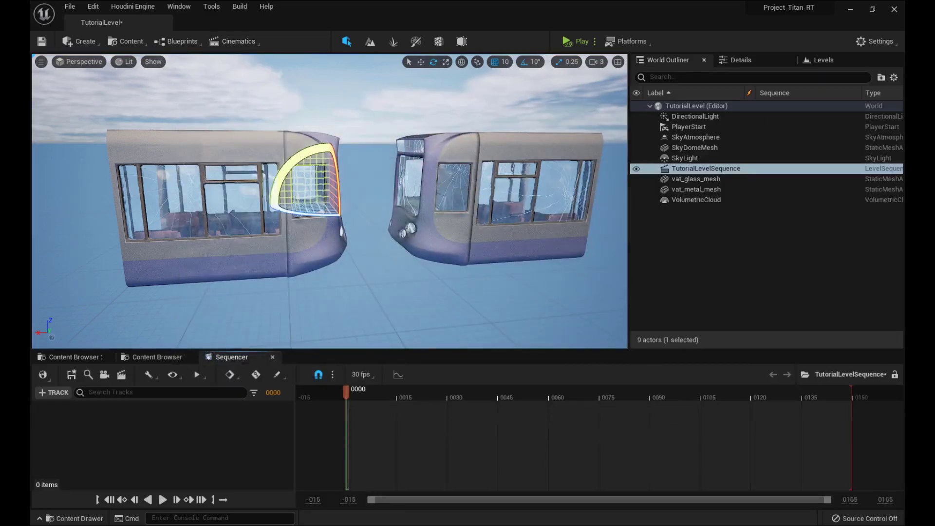
Open Train_Glass_M_Inst, enable its Display Frame override and place the editor so the train stays visible
{"action": "left_click", "coordinate": [295, 198]}
{"action": "mouse_move", "coordinate": [492, 211]}
{"action": "right_mouse_down"}
{"action": "mouse_move", "coordinate": [488, 201]}
{"action": "mouse_move", "coordinate": [489, 211]}
{"action": "right_mouse_up"}
{"action": "left_click_drag", "start_coordinate": [492, 169], "coordinate": [526, 195]}
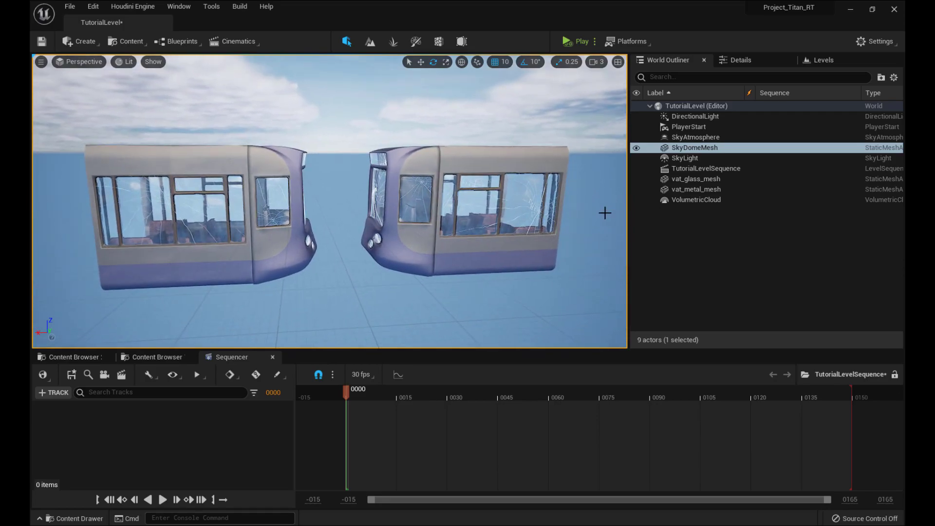
{"action": "left_click", "coordinate": [536, 200]}
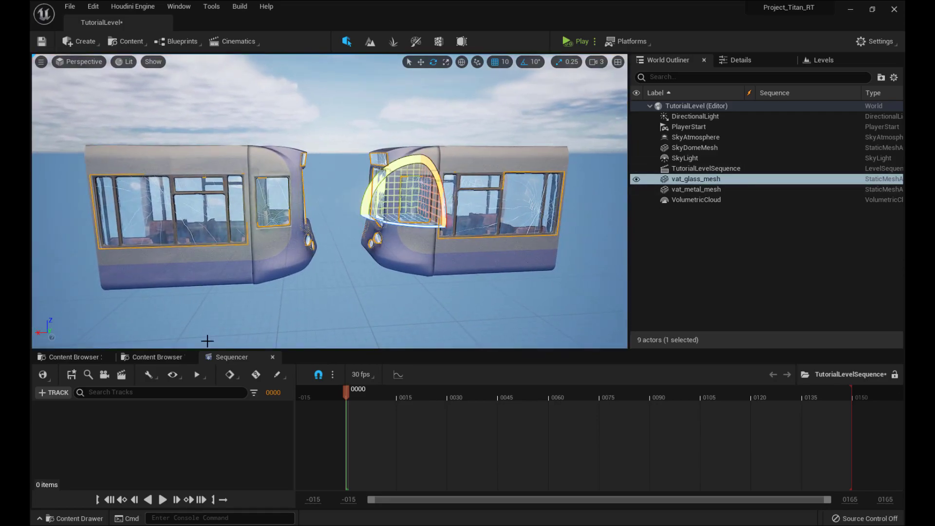
{"action": "left_click", "coordinate": [144, 360]}
{"action": "double_click", "coordinate": [430, 430]}
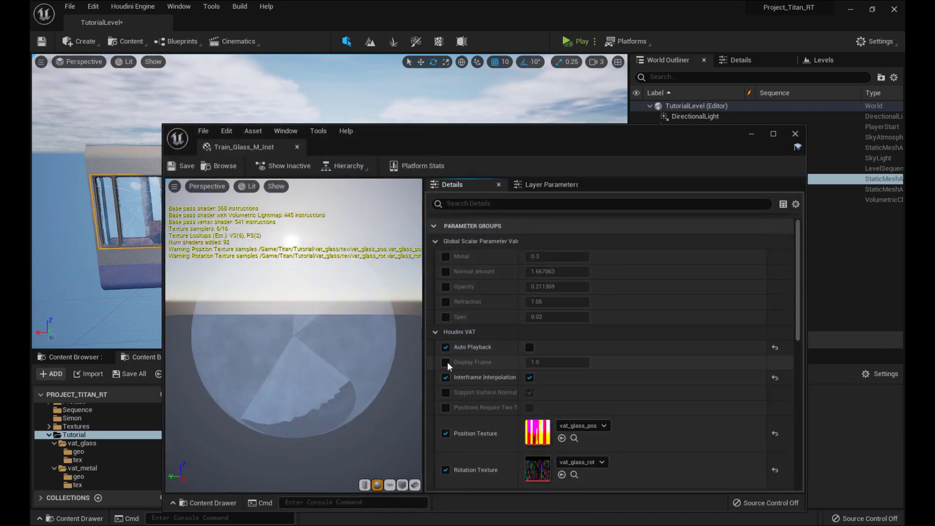
{"action": "left_click_drag", "start_coordinate": [567, 136], "coordinate": [846, 130]}
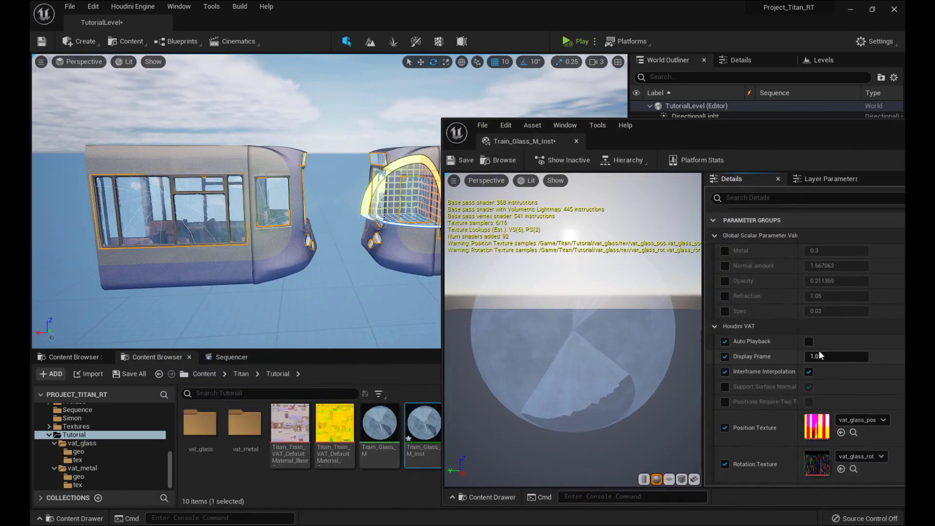
Scrub Display Frame up to about 9 to preview the shattering glass, set it back to 1 and close the instance
{"action": "mouse_move", "coordinate": [827, 356]}
{"action": "left_mouse_down"}
{"action": "mouse_move", "coordinate": [883, 356]}
{"action": "mouse_move", "coordinate": [831, 362]}
{"action": "left_mouse_up"}
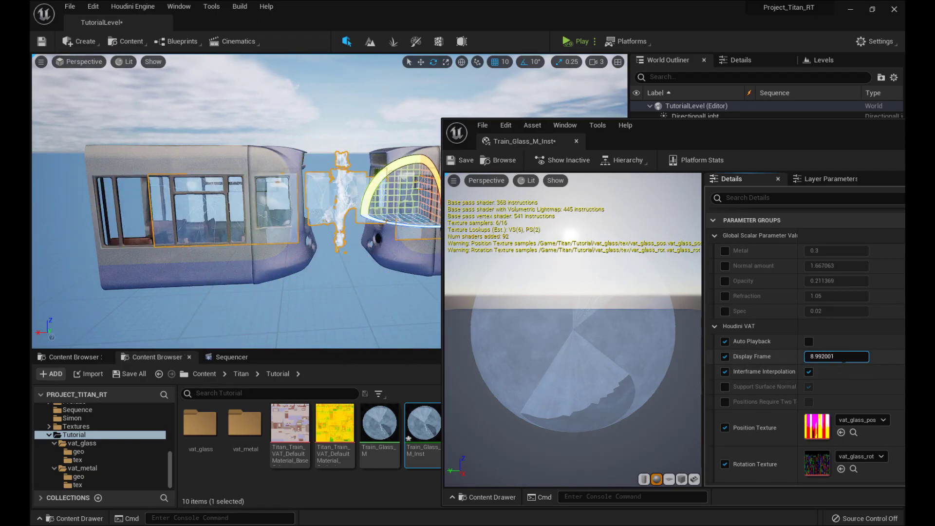
{"action": "type", "text": "1"}
{"action": "key", "text": "Return"}
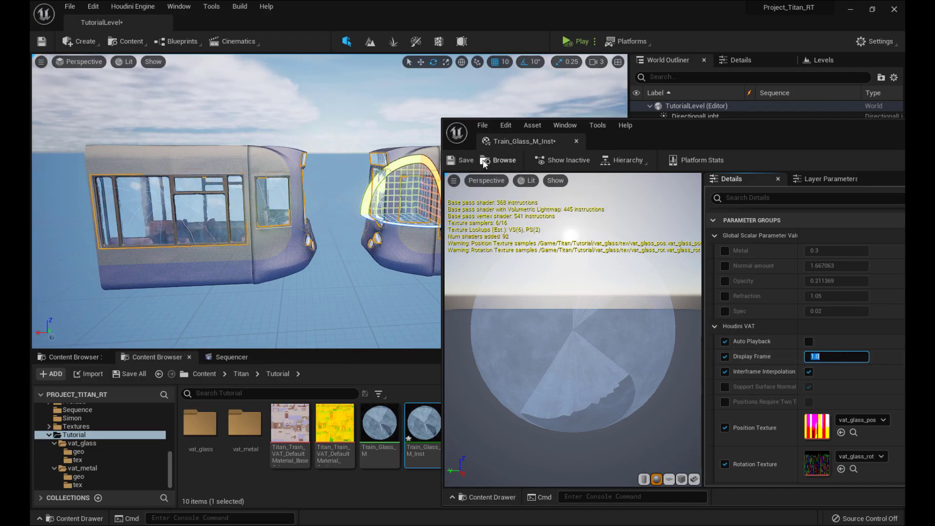
{"action": "left_click_drag", "start_coordinate": [642, 128], "coordinate": [436, 186]}
{"action": "left_click", "coordinate": [816, 192]}
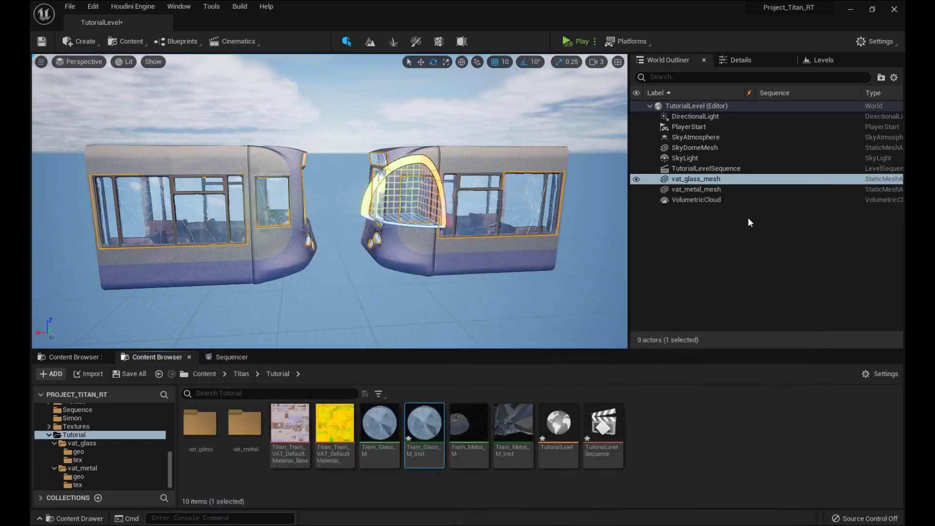
Add vat_metal_mesh to TutorialLevelSequence and delete its Transform track
{"action": "left_click", "coordinate": [231, 359]}
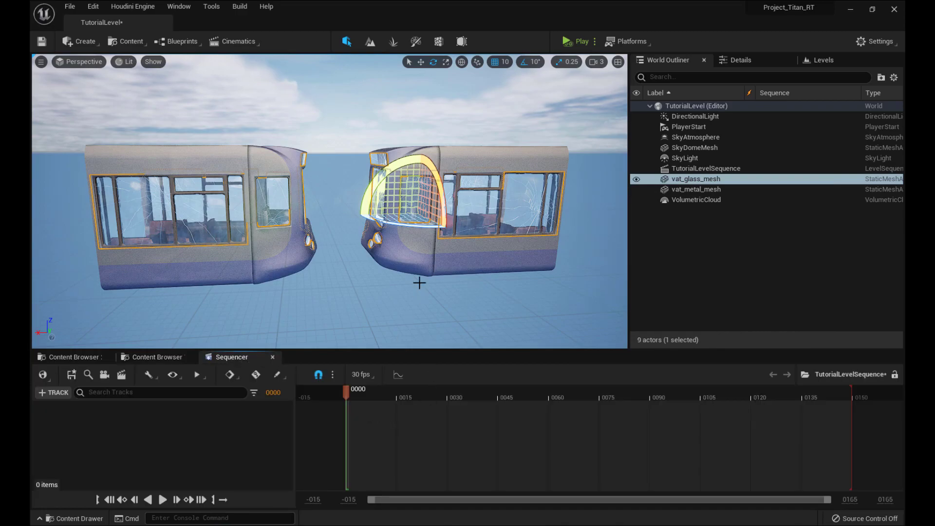
{"action": "key", "text": "Escape"}
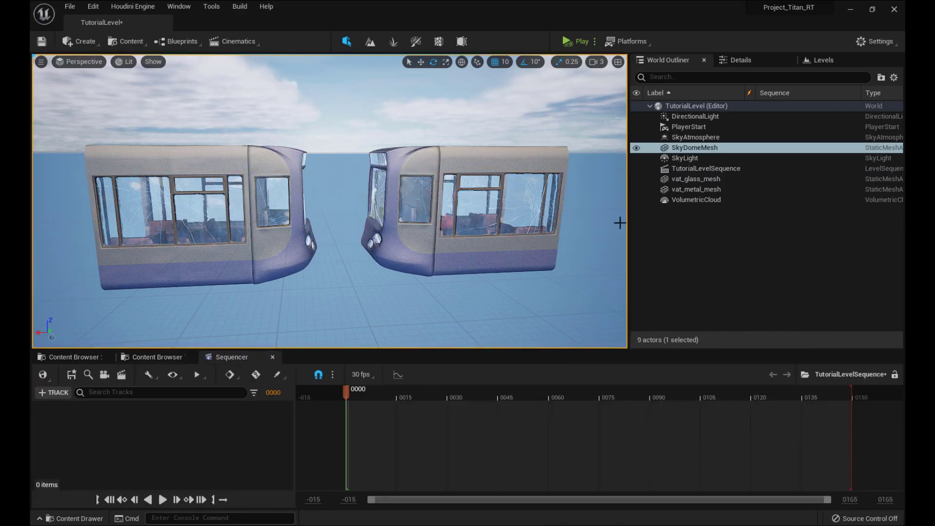
{"action": "left_click", "coordinate": [695, 189]}
{"action": "left_click_drag", "start_coordinate": [632, 223], "coordinate": [203, 430]}
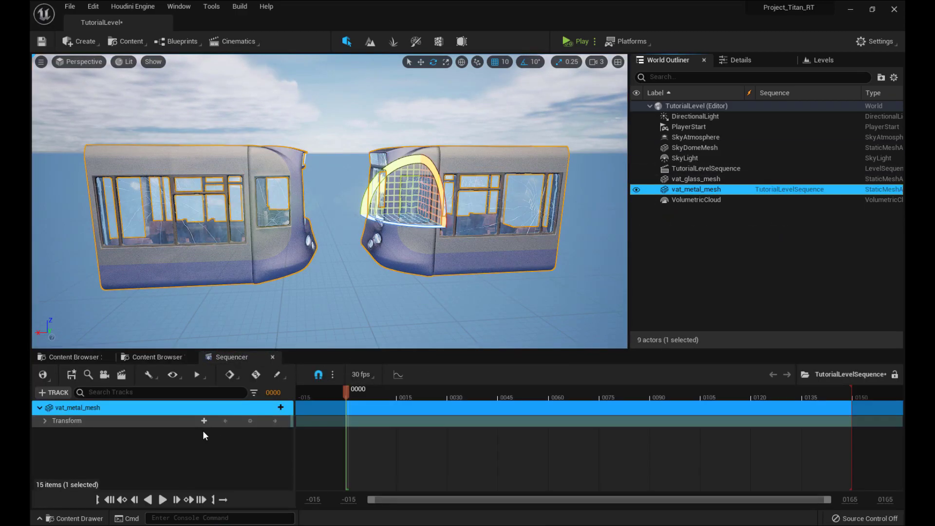
{"action": "left_click", "coordinate": [143, 421]}
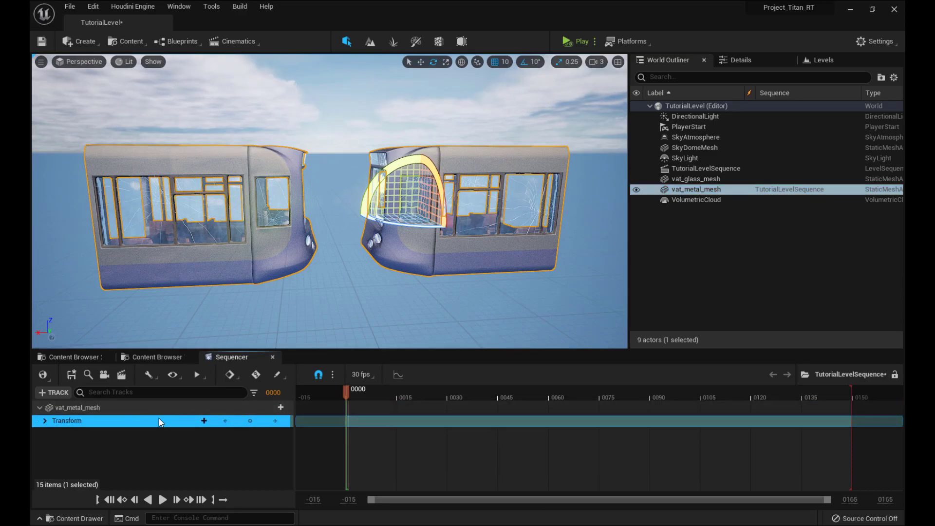
{"action": "key", "text": "Delete"}
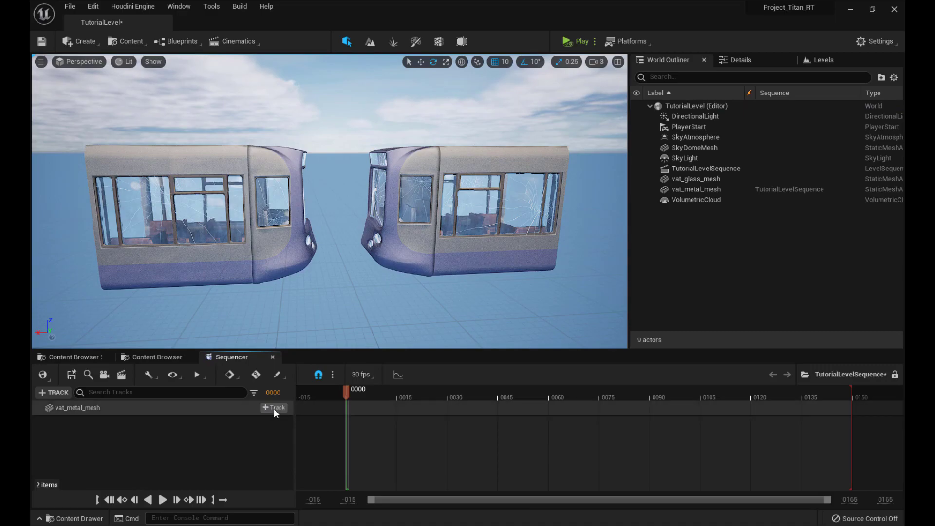
Add StaticMeshComponent0 under vat_metal_mesh, with an Element 0 material parameter track containing the Display Frame parameter
{"action": "left_click", "coordinate": [273, 408]}
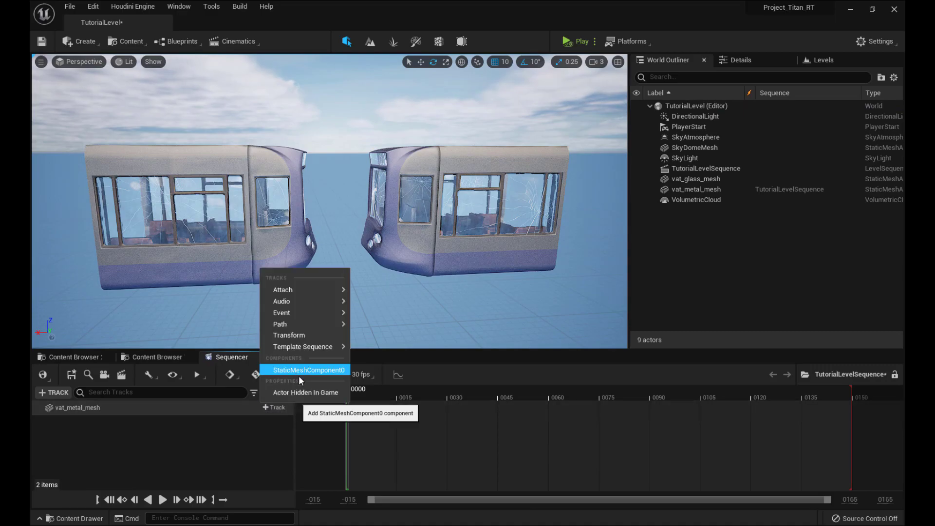
{"action": "left_click", "coordinate": [297, 371]}
{"action": "left_click", "coordinate": [280, 423]}
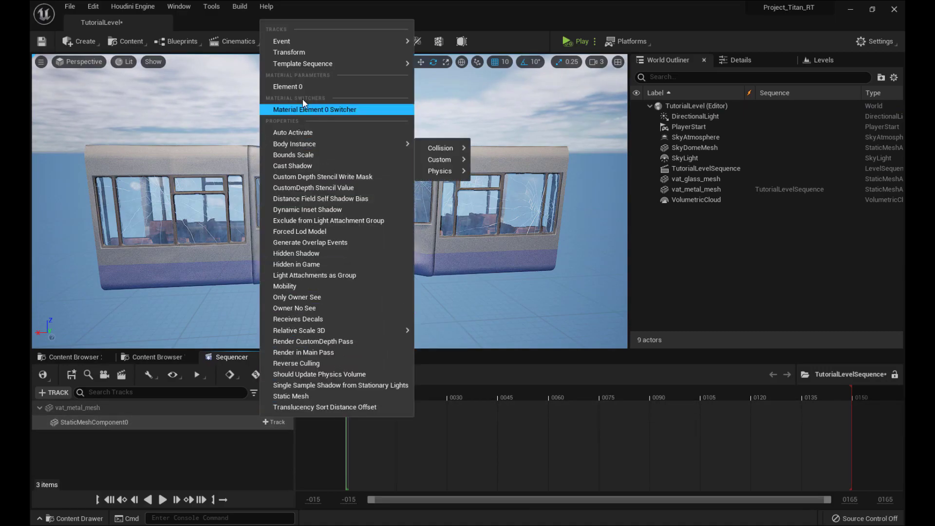
{"action": "left_click", "coordinate": [306, 86]}
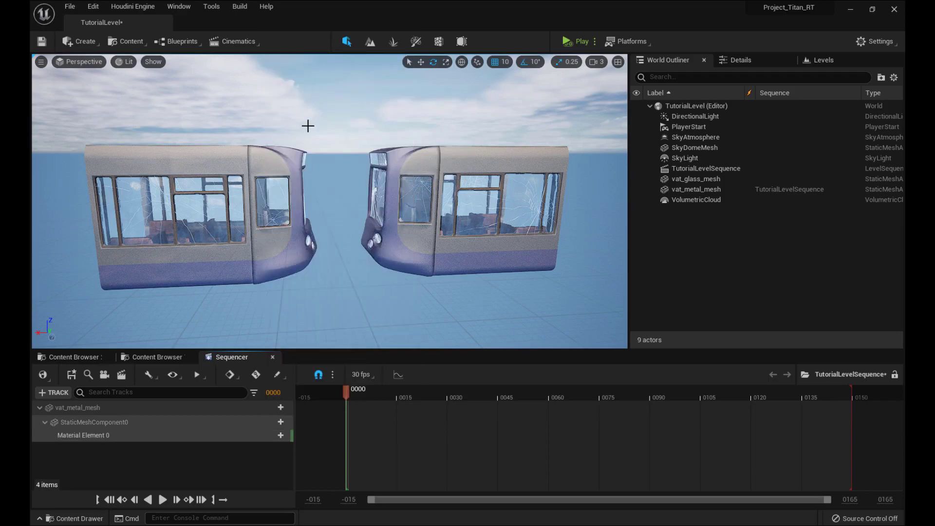
{"action": "left_click", "coordinate": [280, 435]}
{"action": "left_click", "coordinate": [282, 448]}
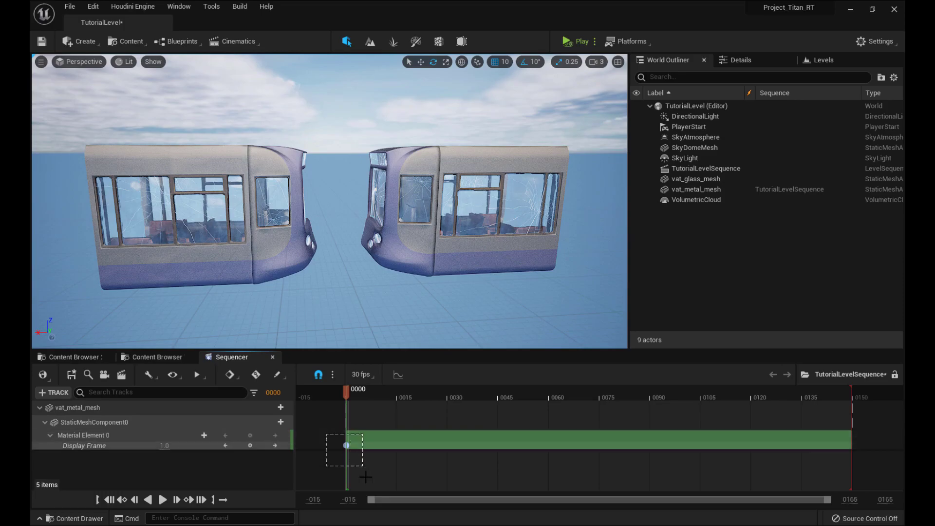
Delete the Display Frame key at frame 0 and add a key with value 1 at frame 1
{"action": "left_click_drag", "start_coordinate": [366, 477], "coordinate": [367, 478]}
{"action": "key", "text": "Delete"}
{"action": "left_click_drag", "start_coordinate": [347, 393], "coordinate": [350, 392]}
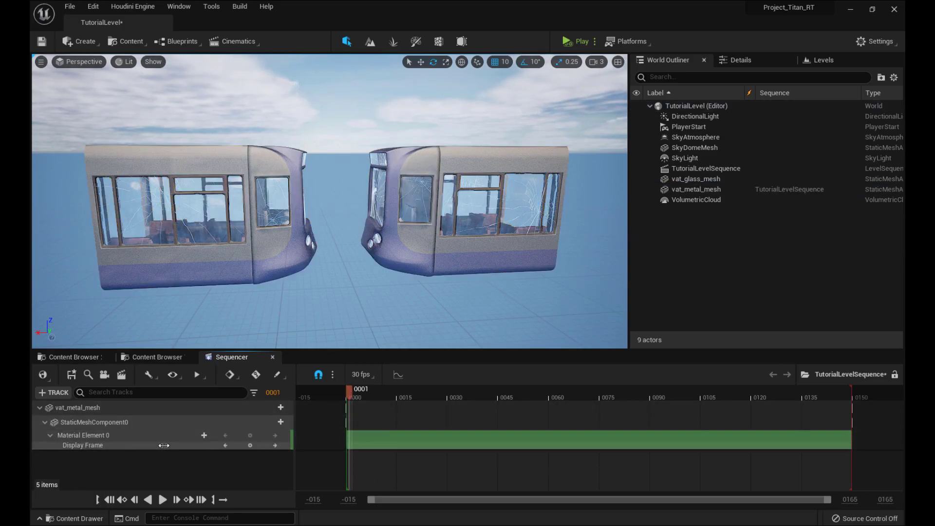
{"action": "left_click", "coordinate": [250, 445]}
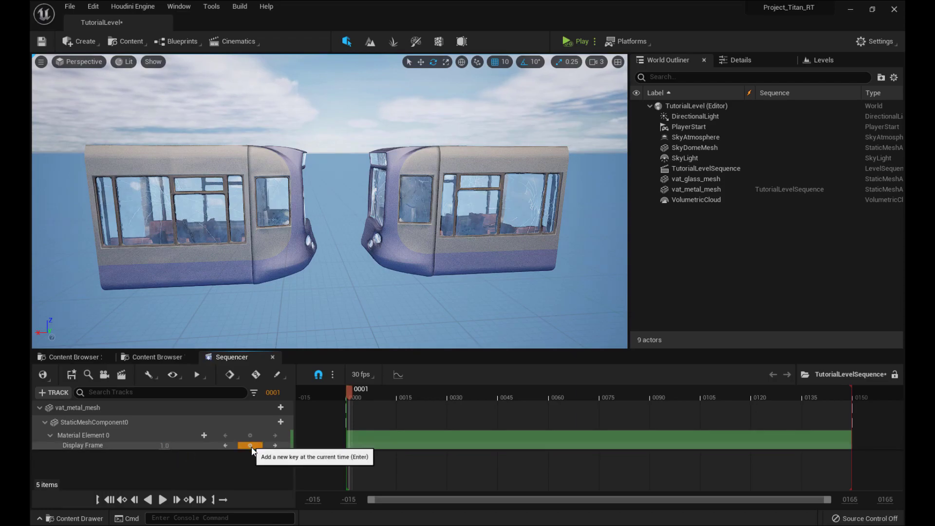
Key Display Frame at 48 on frame 48 of the metal mesh's material track
{"action": "left_click_drag", "start_coordinate": [348, 395], "coordinate": [426, 393]}
{"action": "left_click_drag", "start_coordinate": [502, 399], "coordinate": [507, 395]}
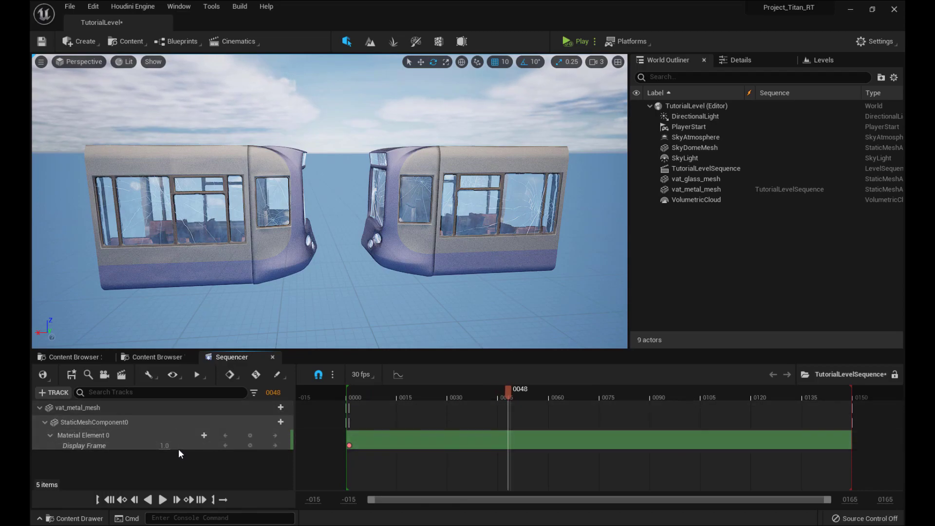
{"action": "type", "text": "48"}
{"action": "key", "text": "Return"}
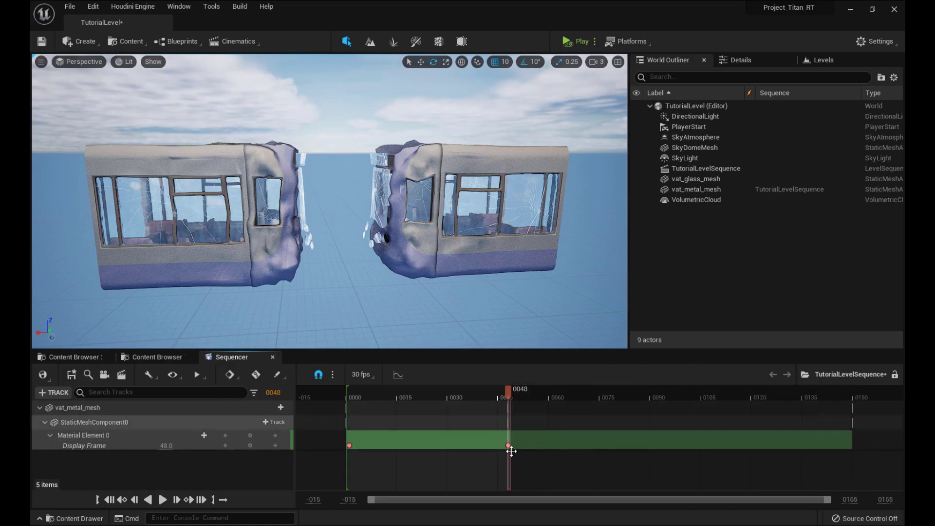
Play the level sequence to review the metal mesh's crash animation, and scrub back to frame 11
{"action": "left_click", "coordinate": [163, 500]}
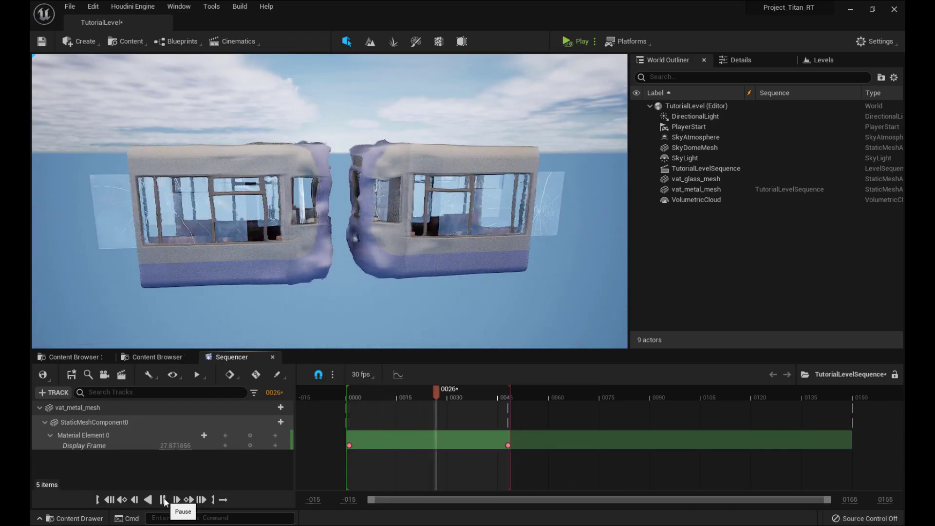
{"action": "left_click", "coordinate": [163, 500]}
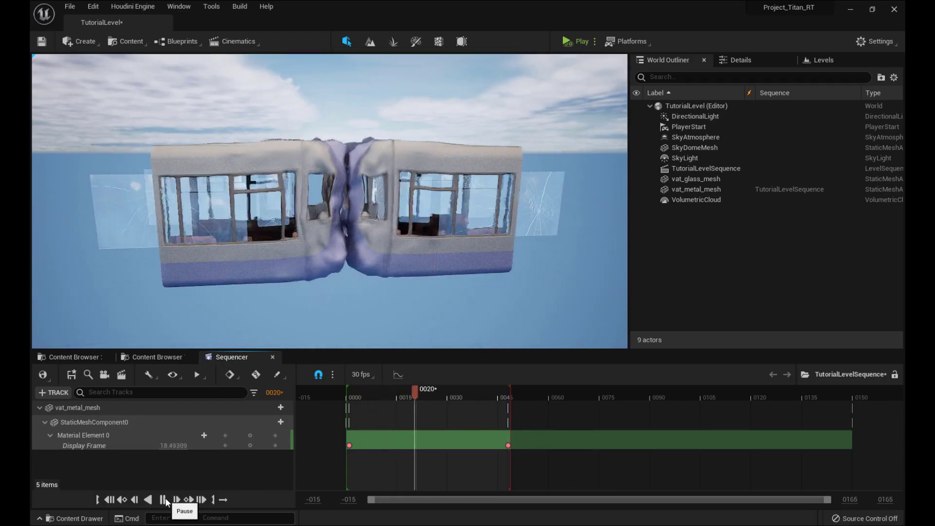
{"action": "mouse_move", "coordinate": [393, 393]}
{"action": "left_mouse_down"}
{"action": "mouse_move", "coordinate": [468, 389]}
{"action": "mouse_move", "coordinate": [383, 393]}
{"action": "left_mouse_up"}
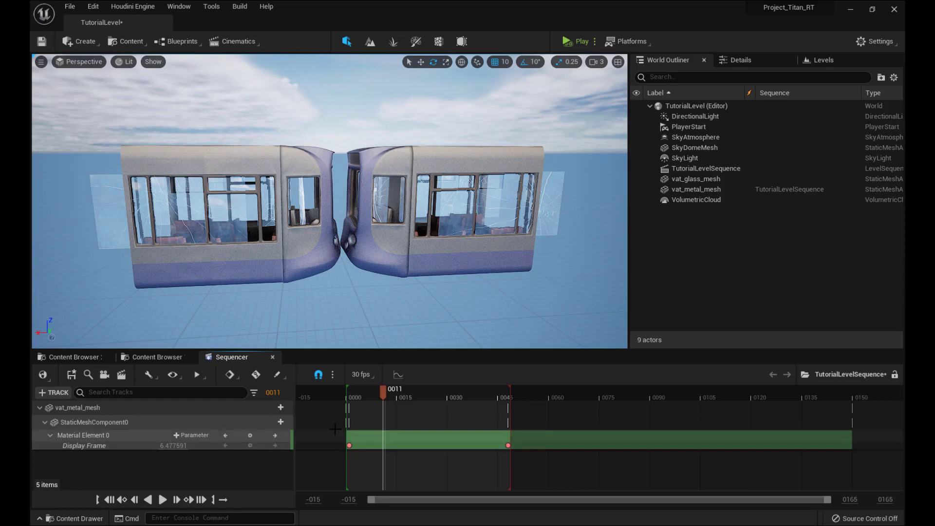
Add vat_glass_mesh to TutorialLevelSequence and delete its Transform track
{"action": "left_click", "coordinate": [39, 407]}
{"action": "left_click_drag", "start_coordinate": [695, 176], "coordinate": [215, 438]}
{"action": "left_click", "coordinate": [137, 420]}
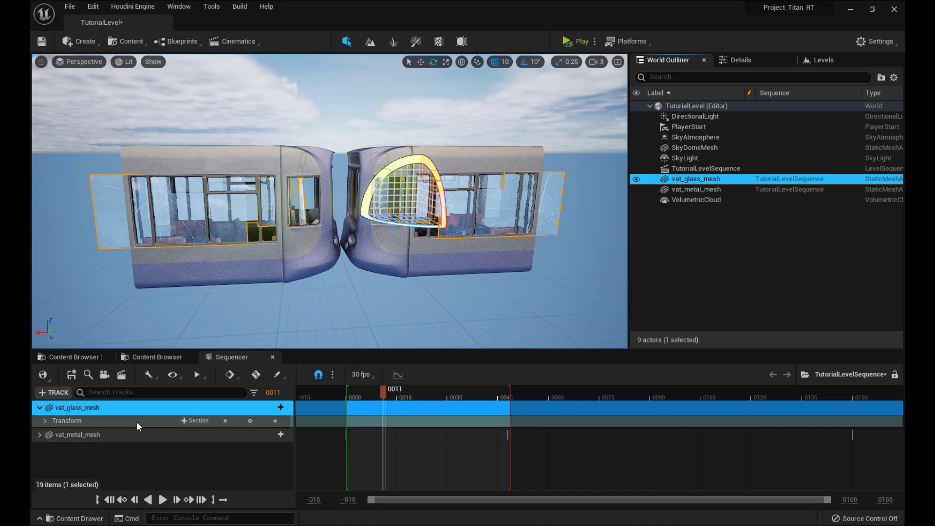
{"action": "key", "text": "Delete"}
Add StaticMeshComponent0 under vat_glass_mesh, with an Element 0 material parameter track containing the Display Frame parameter
{"action": "left_click", "coordinate": [277, 408]}
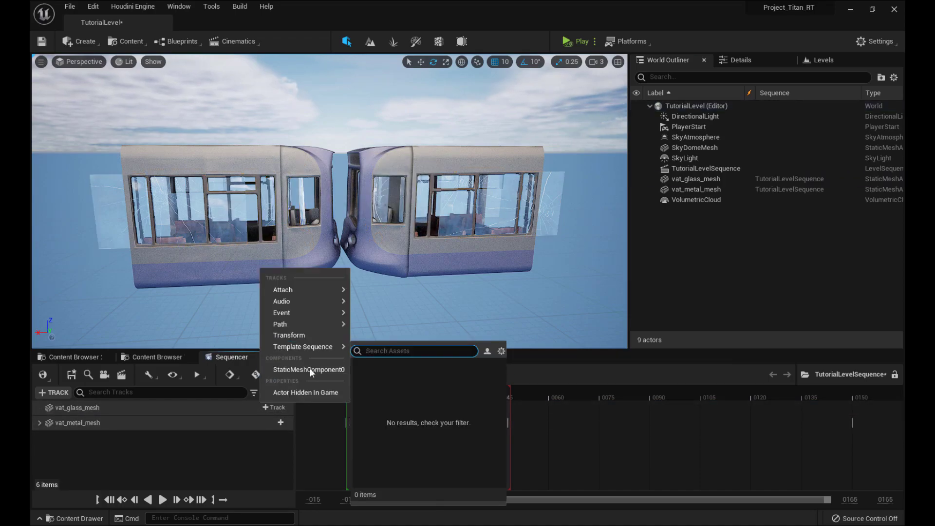
{"action": "left_click", "coordinate": [307, 367]}
{"action": "left_click", "coordinate": [280, 422]}
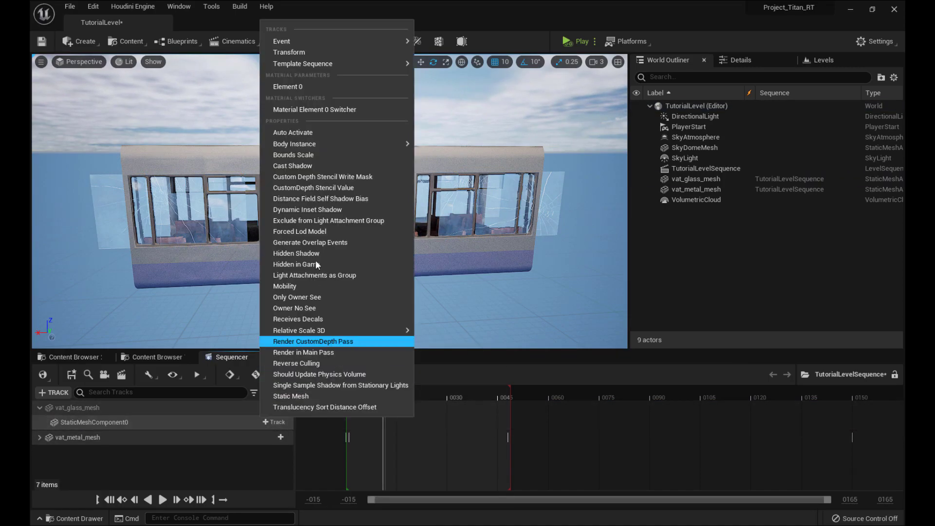
{"action": "left_click", "coordinate": [309, 88]}
{"action": "left_click", "coordinate": [278, 435]}
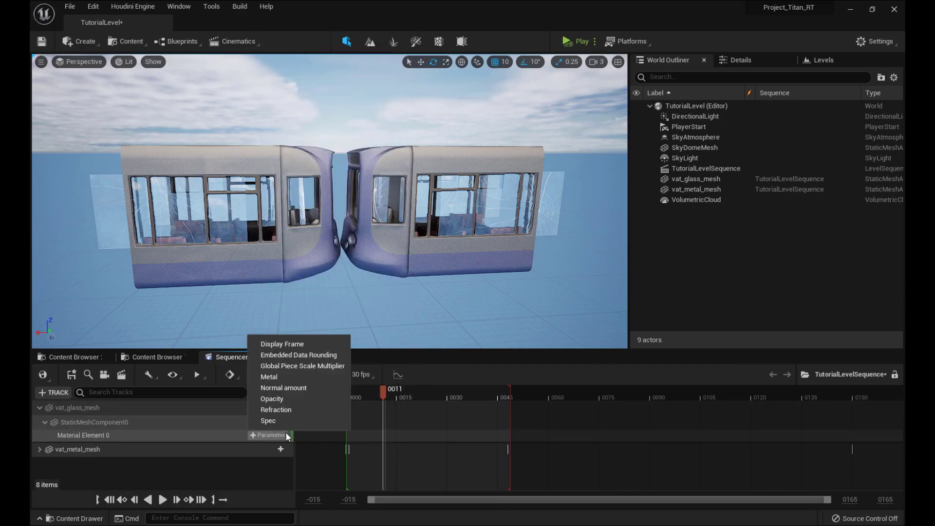
{"action": "left_click", "coordinate": [293, 343]}
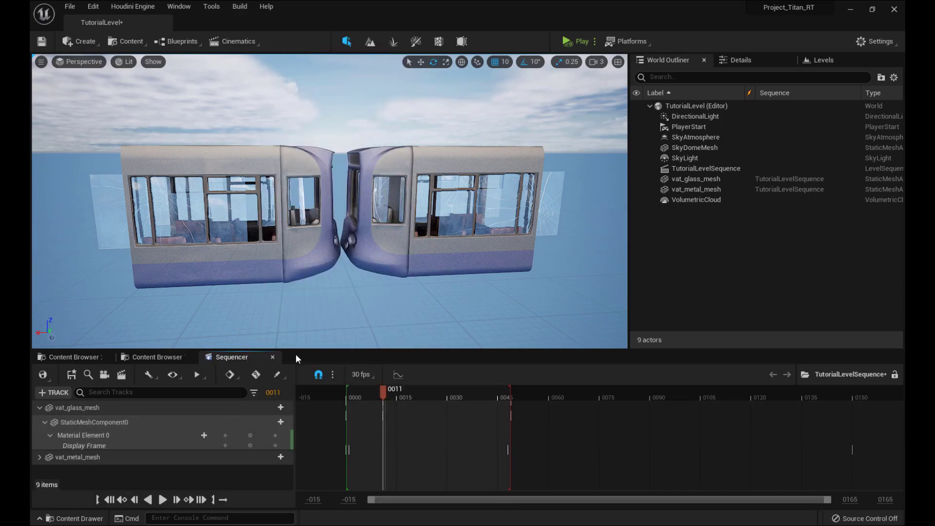
{"action": "left_click_drag", "start_coordinate": [413, 417], "coordinate": [383, 458]}
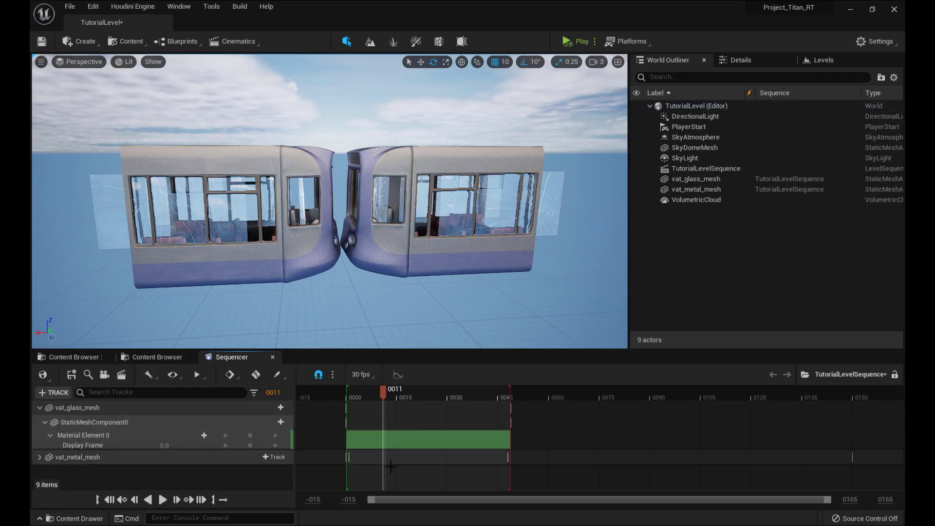
Key the glass mesh's Display Frame at 1 on frame 1
{"action": "left_click_drag", "start_coordinate": [381, 396], "coordinate": [351, 393]}
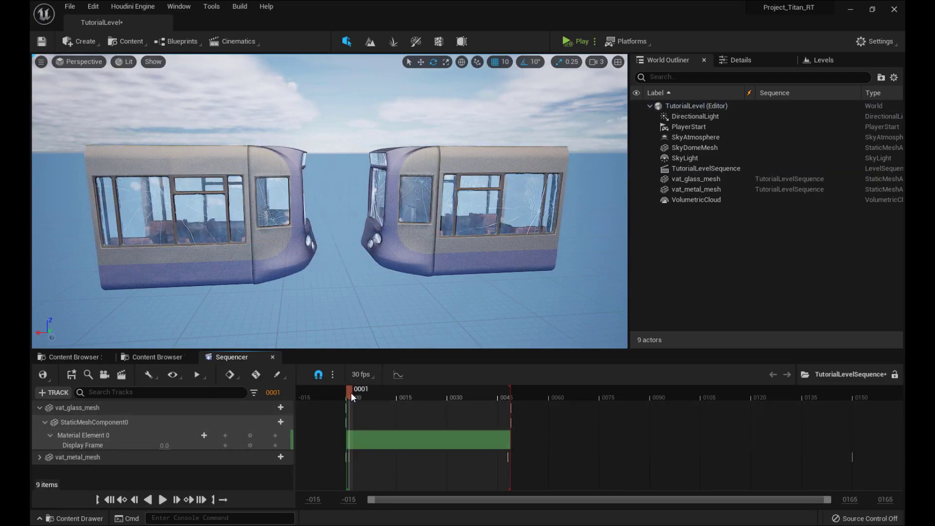
{"action": "left_click", "coordinate": [251, 446]}
{"action": "left_click", "coordinate": [171, 445]}
{"action": "type", "text": "1"}
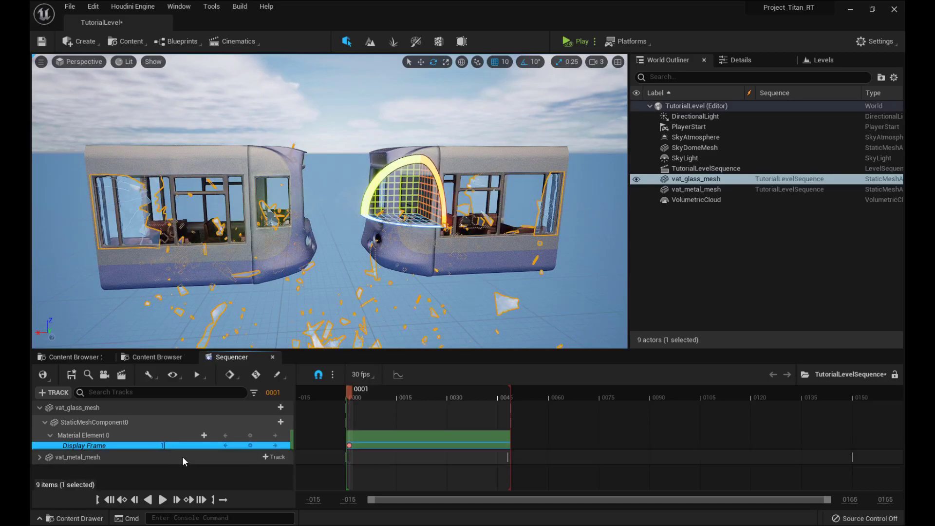
{"action": "key", "text": "Return"}
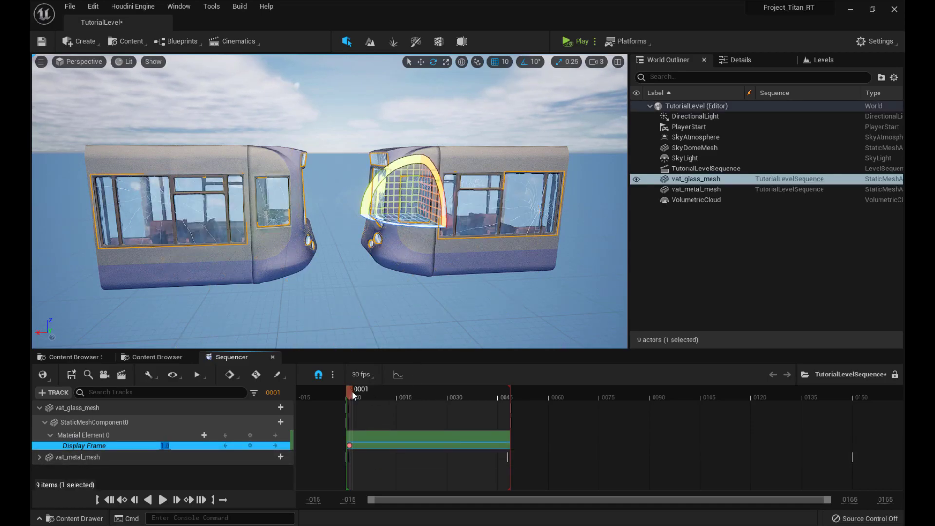
Key the glass mesh's Display Frame at 48 on frame 48
{"action": "left_click_drag", "start_coordinate": [352, 390], "coordinate": [510, 396]}
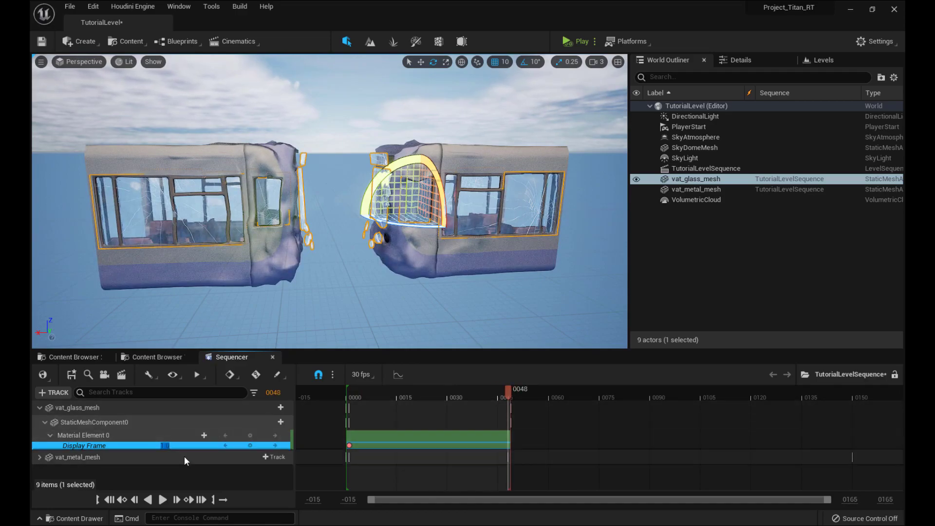
{"action": "type", "text": "48"}
{"action": "key", "text": "Return"}
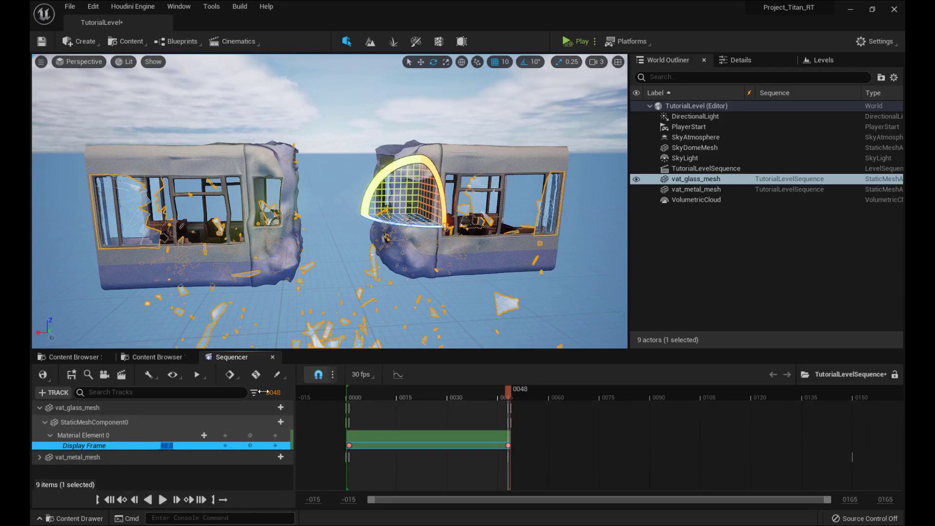
Set the Display Frame keys of both the glass and metal meshes to Linear interpolation
{"action": "left_click", "coordinate": [40, 457]}
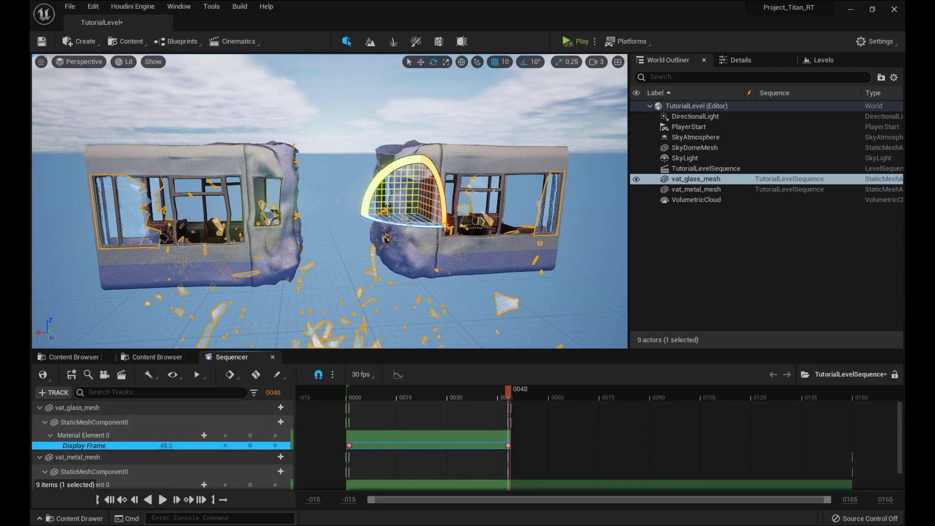
{"action": "left_click_drag", "start_coordinate": [899, 420], "coordinate": [898, 426]}
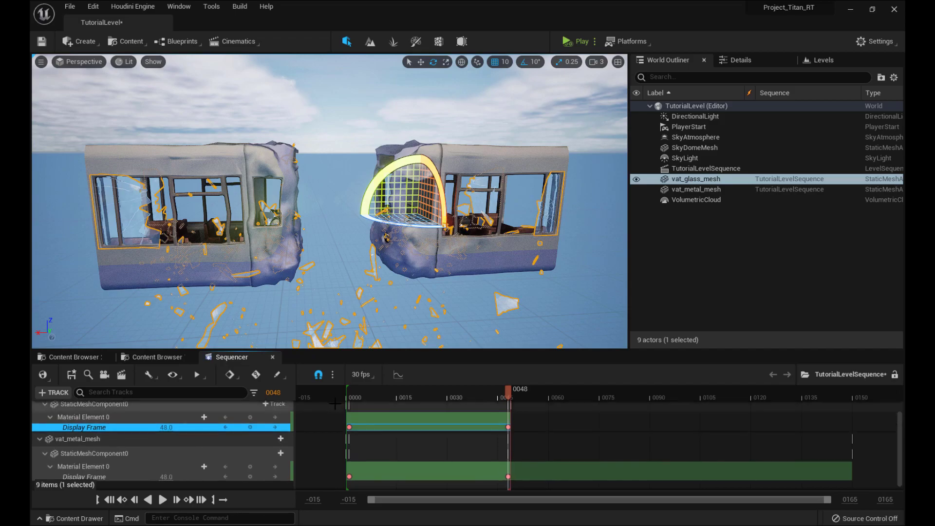
{"action": "left_click_drag", "start_coordinate": [339, 416], "coordinate": [530, 479]}
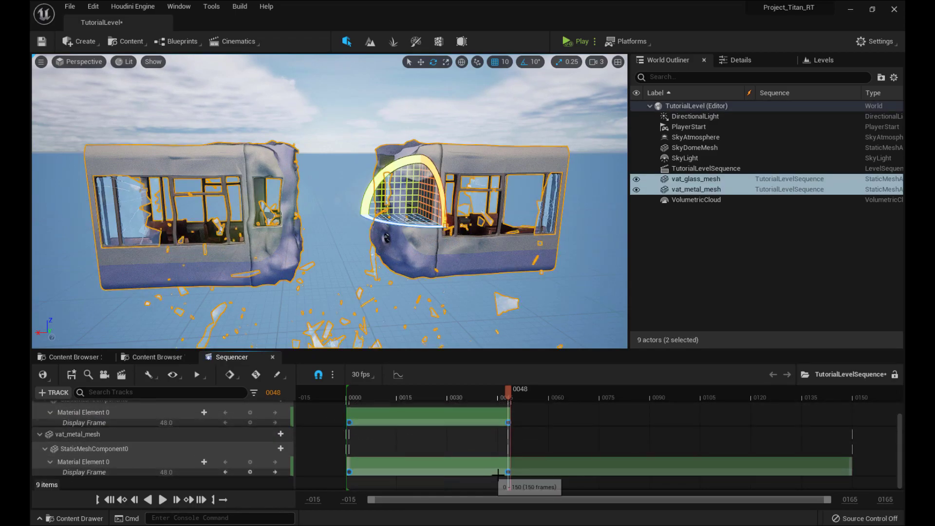
{"action": "right_click", "coordinate": [349, 471]}
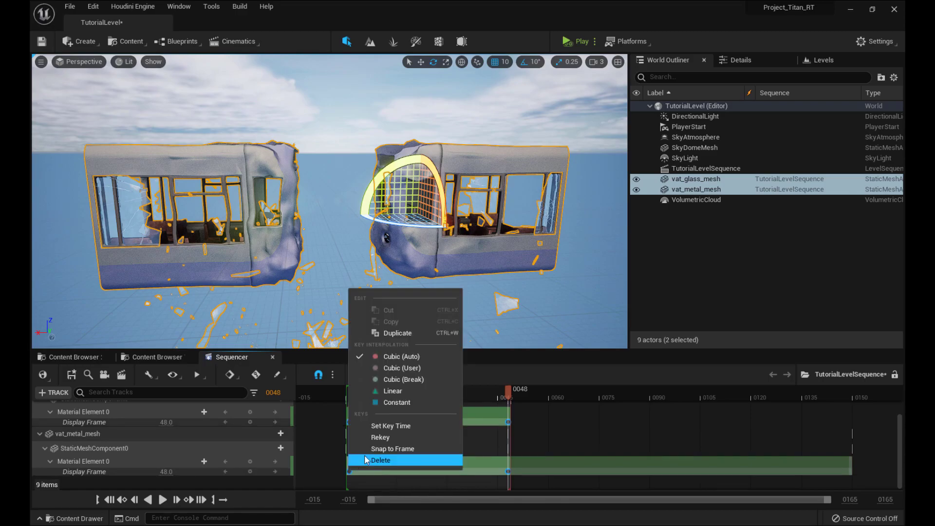
{"action": "left_click", "coordinate": [392, 391]}
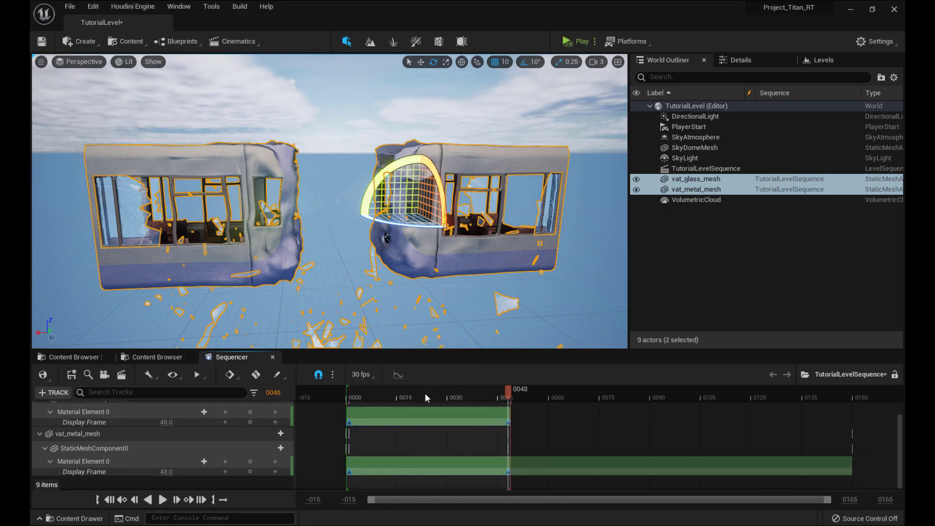
Play the sequence from its start to check the glass and metal in sync, and scrub to frame 31
{"action": "left_click_drag", "start_coordinate": [425, 393], "coordinate": [345, 395]}
{"action": "left_click", "coordinate": [320, 438]}
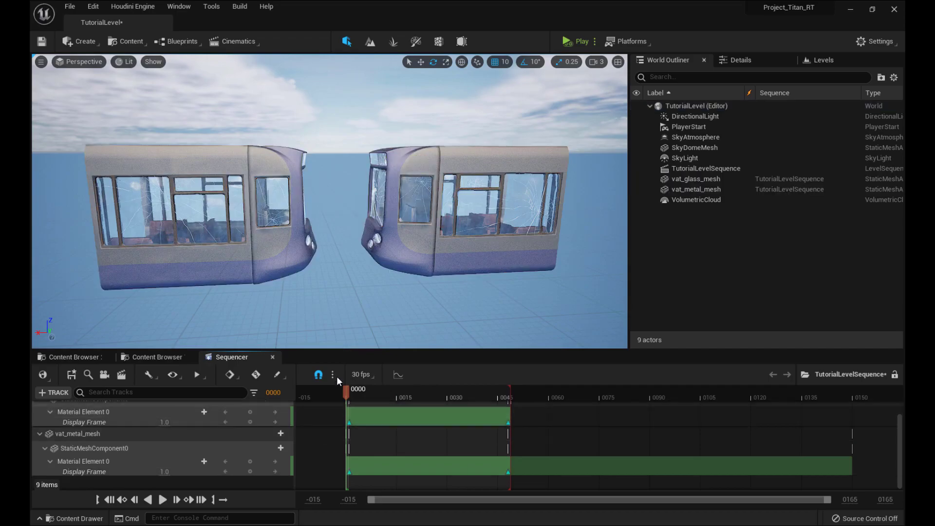
{"action": "scroll", "coordinate": [892, 424], "scroll_direction": "up", "scroll_amount": 2}
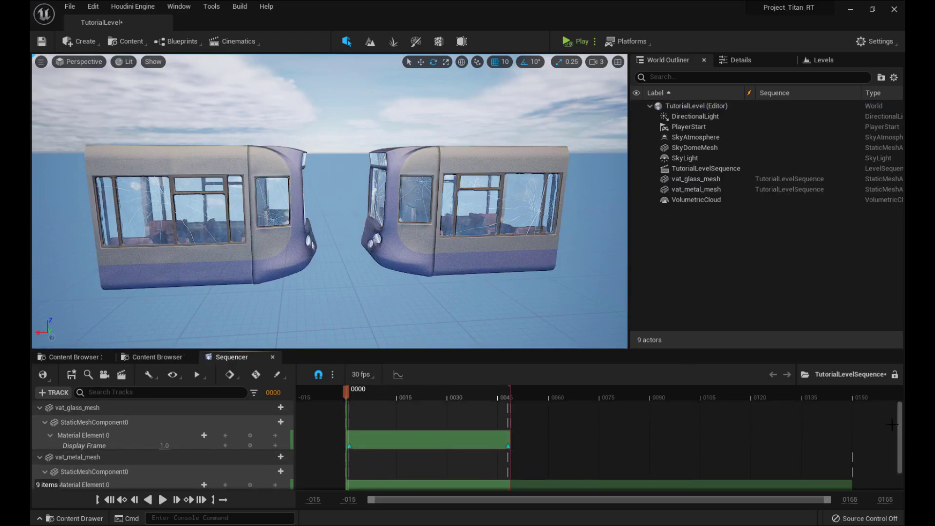
{"action": "left_click_drag", "start_coordinate": [351, 390], "coordinate": [339, 393]}
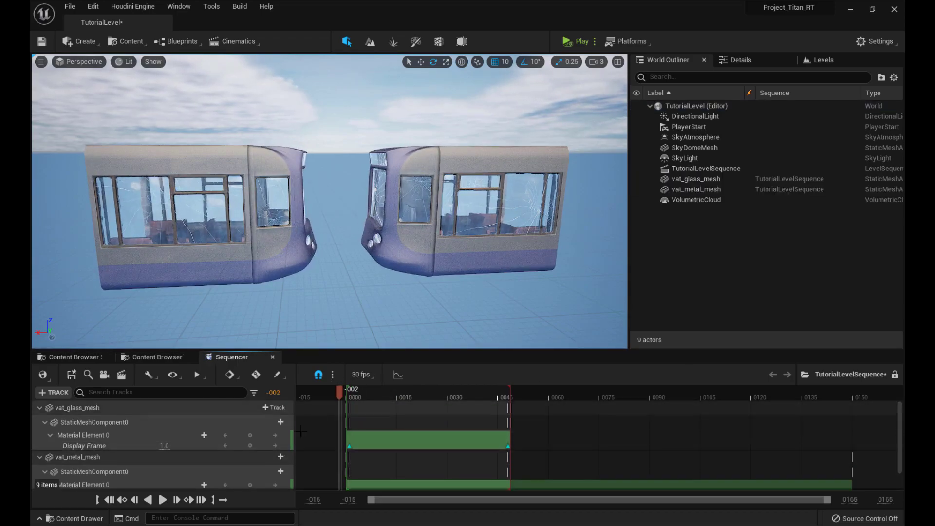
{"action": "left_click", "coordinate": [163, 500]}
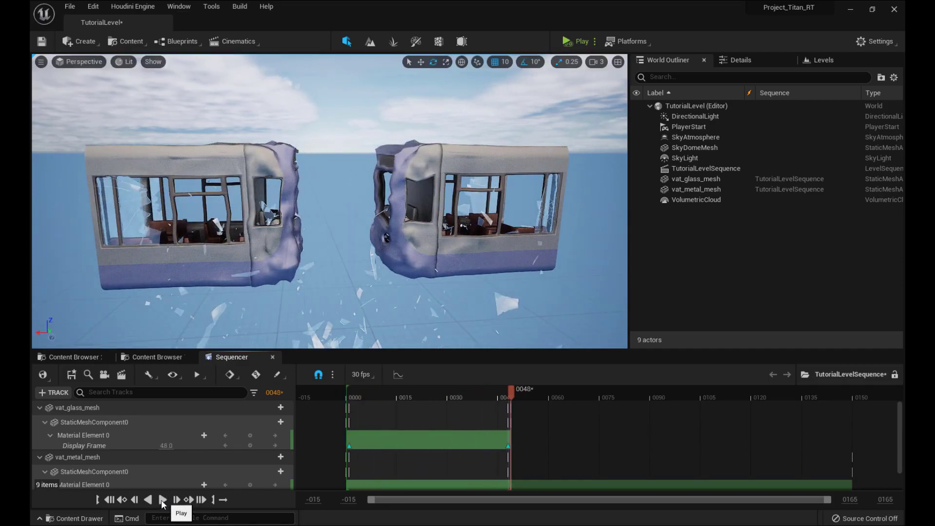
{"action": "left_click", "coordinate": [162, 500]}
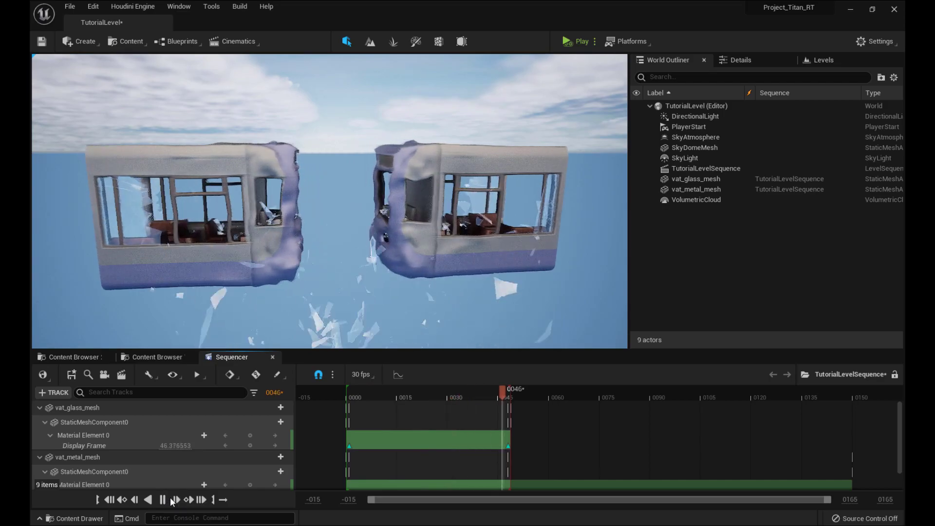
{"action": "left_click", "coordinate": [164, 501]}
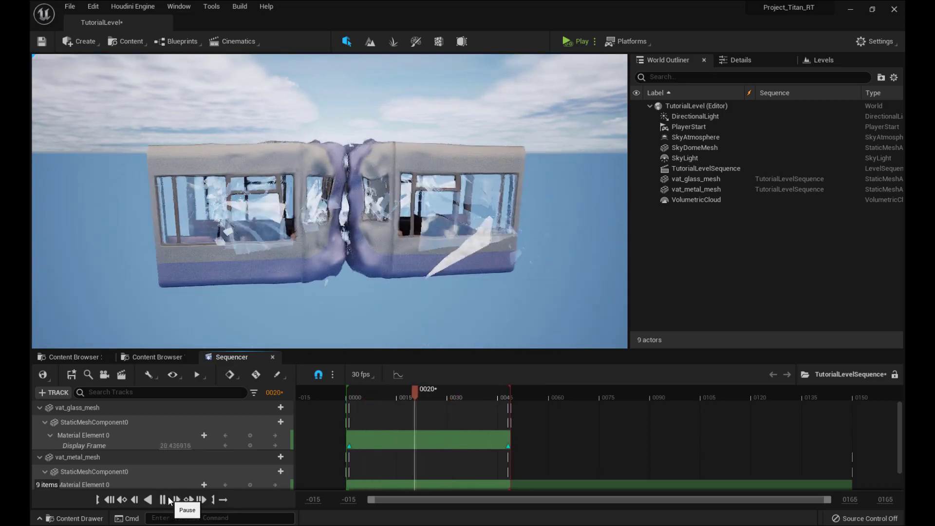
{"action": "left_click", "coordinate": [163, 501]}
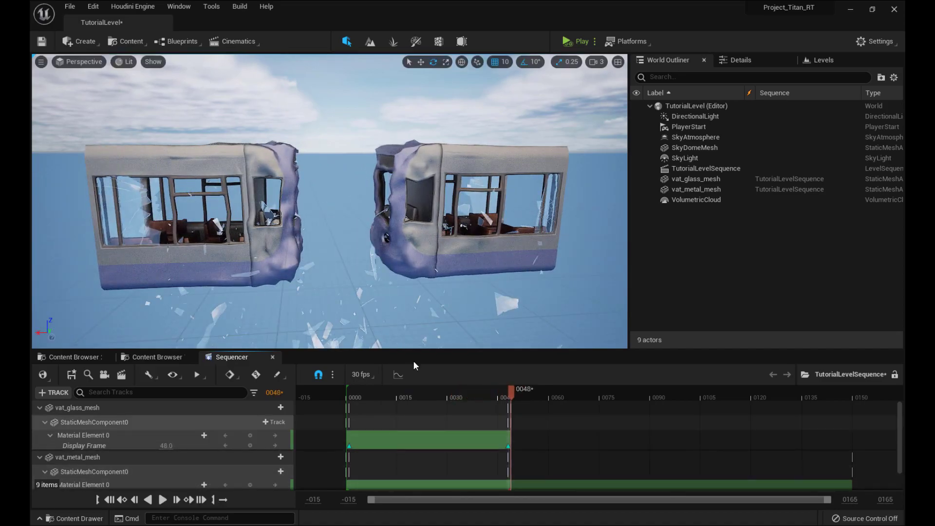
{"action": "left_click_drag", "start_coordinate": [419, 396], "coordinate": [451, 396]}
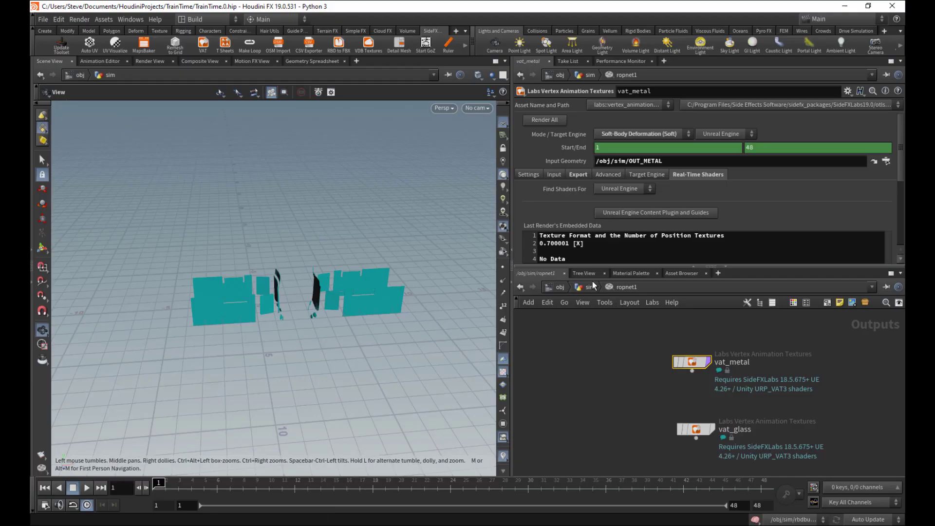
Switch to Houdini and go up from ropnet1 through the sim network to the object level to review the setup
{"action": "left_click", "coordinate": [589, 287]}
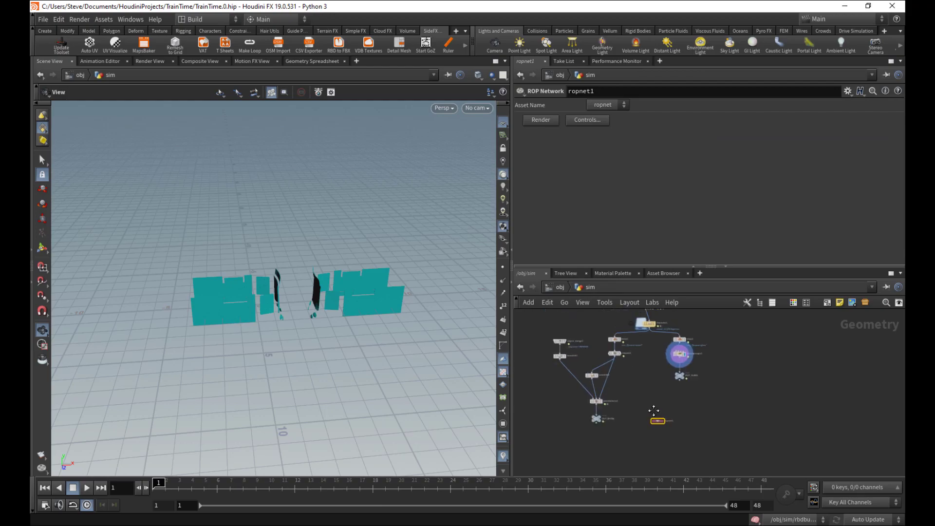
{"action": "middle_click_drag", "start_coordinate": [653, 411], "coordinate": [664, 475]}
{"action": "middle_click_drag", "start_coordinate": [657, 432], "coordinate": [649, 407]}
{"action": "scroll", "coordinate": [647, 400], "scroll_direction": "up", "scroll_amount": 2}
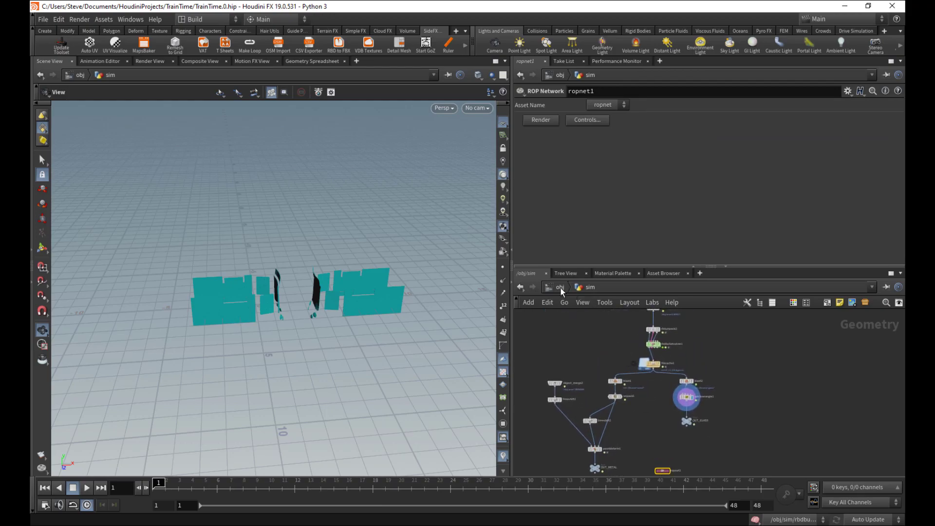
{"action": "left_click", "coordinate": [560, 287]}
{"action": "left_click", "coordinate": [605, 357]}
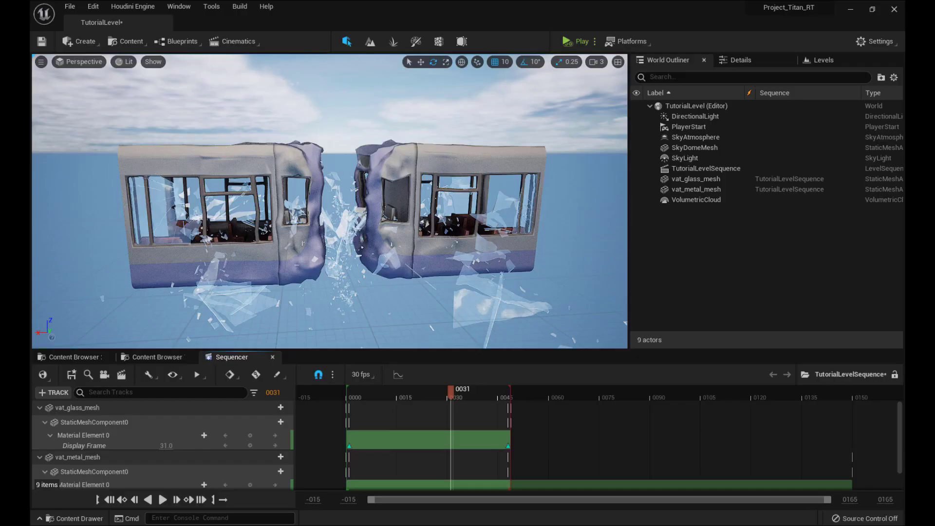
Switch back to Unreal and examine the train collision from different angles while scrubbing and replaying the sequence
{"action": "left_click_drag", "start_coordinate": [391, 388], "coordinate": [438, 367]}
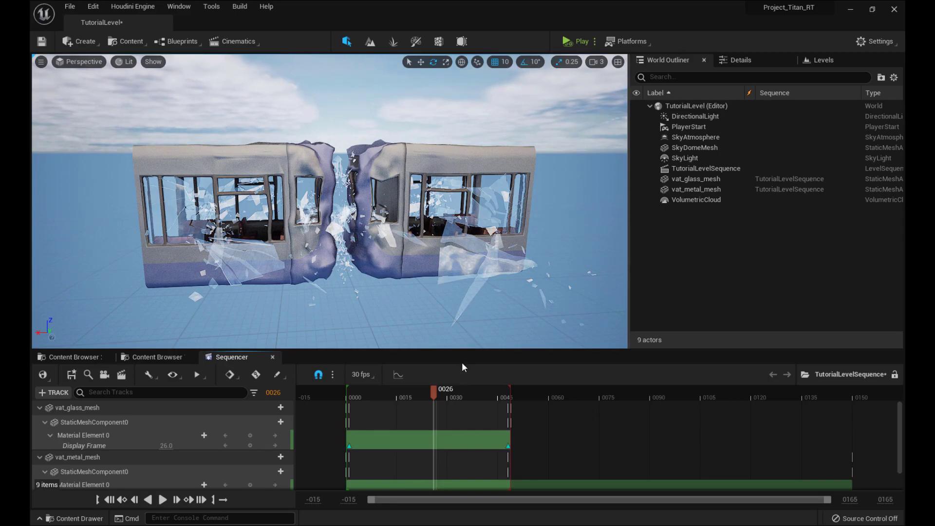
{"action": "left_click_drag", "start_coordinate": [457, 312], "coordinate": [463, 341], "text": "alt"}
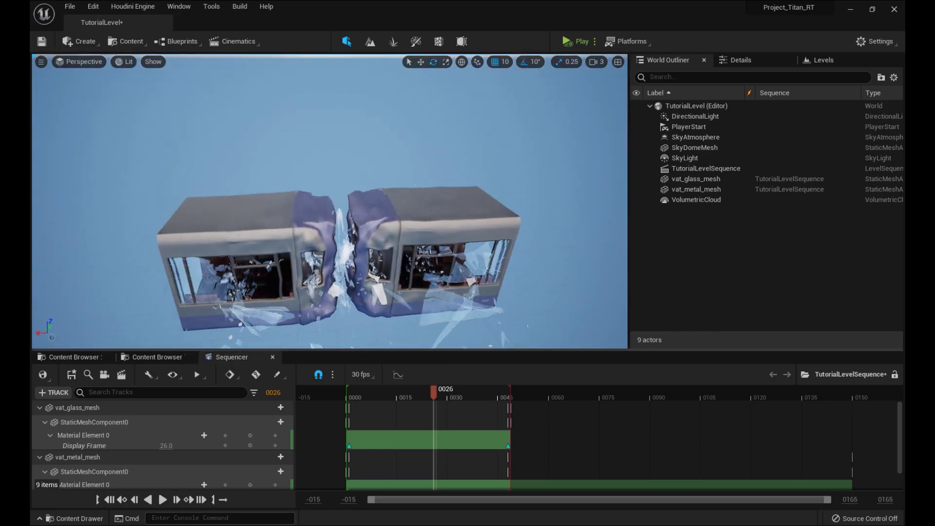
{"action": "mouse_move", "coordinate": [438, 317]}
{"action": "right_mouse_down"}
{"action": "mouse_move", "coordinate": [438, 333]}
{"action": "mouse_move", "coordinate": [439, 307]}
{"action": "right_mouse_up"}
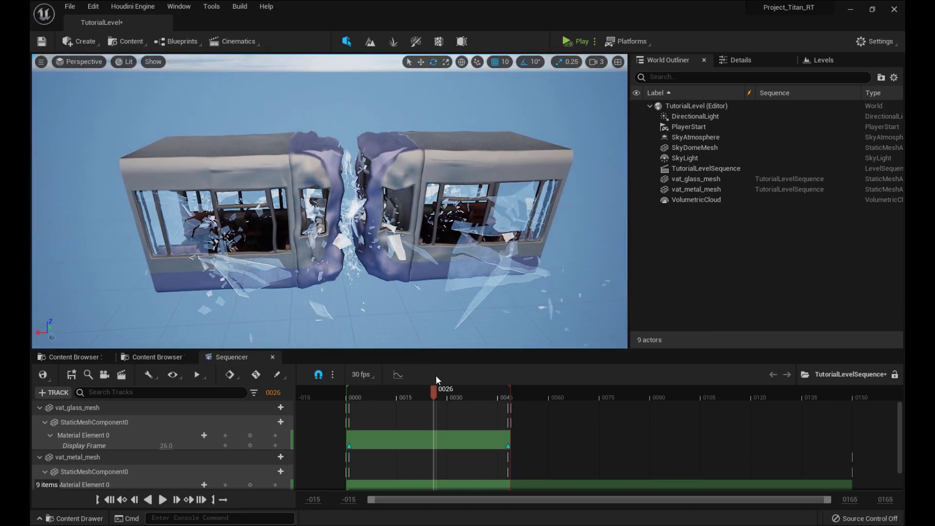
{"action": "left_click_drag", "start_coordinate": [425, 394], "coordinate": [373, 397]}
{"action": "left_click", "coordinate": [163, 500]}
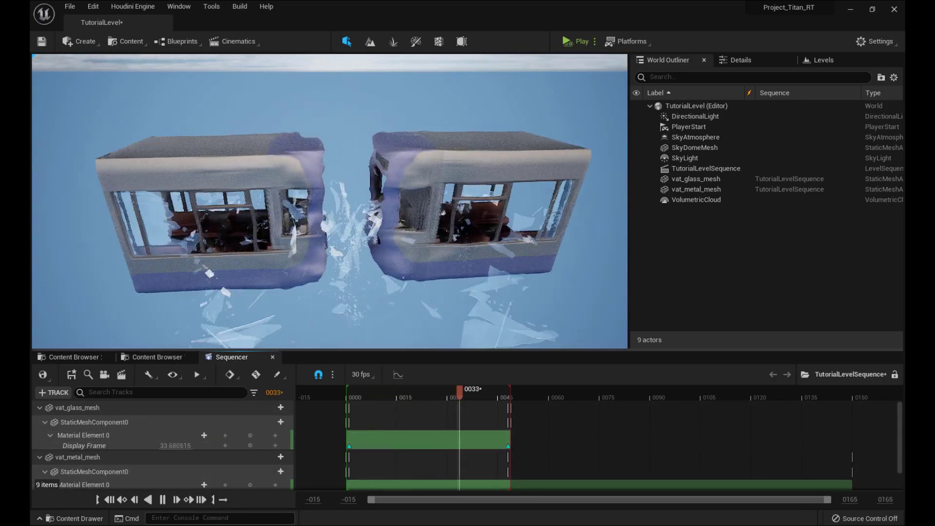
{"action": "right_click_drag", "start_coordinate": [423, 250], "coordinate": [424, 229]}
{"action": "scroll", "coordinate": [424, 250], "scroll_direction": "down", "scroll_amount": 1}
{"action": "right_click", "coordinate": [417, 312]}
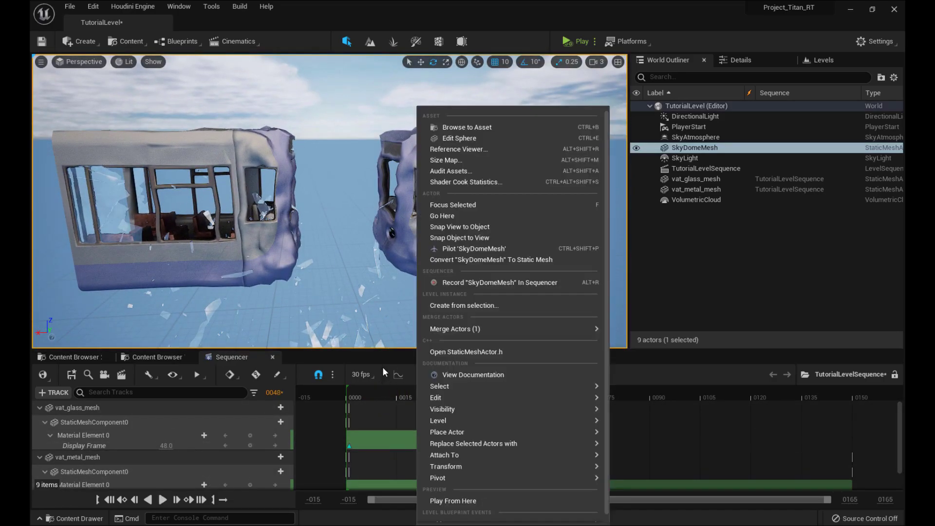
{"action": "left_click", "coordinate": [389, 326]}
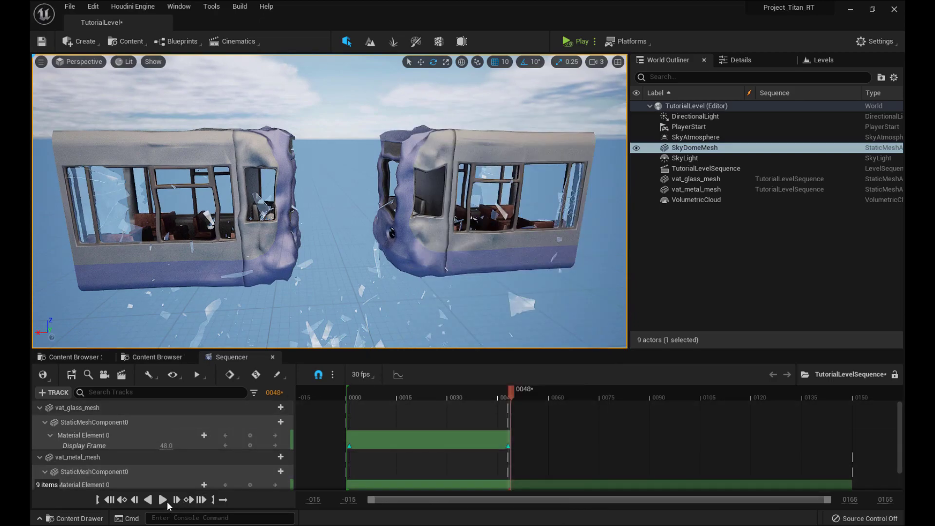